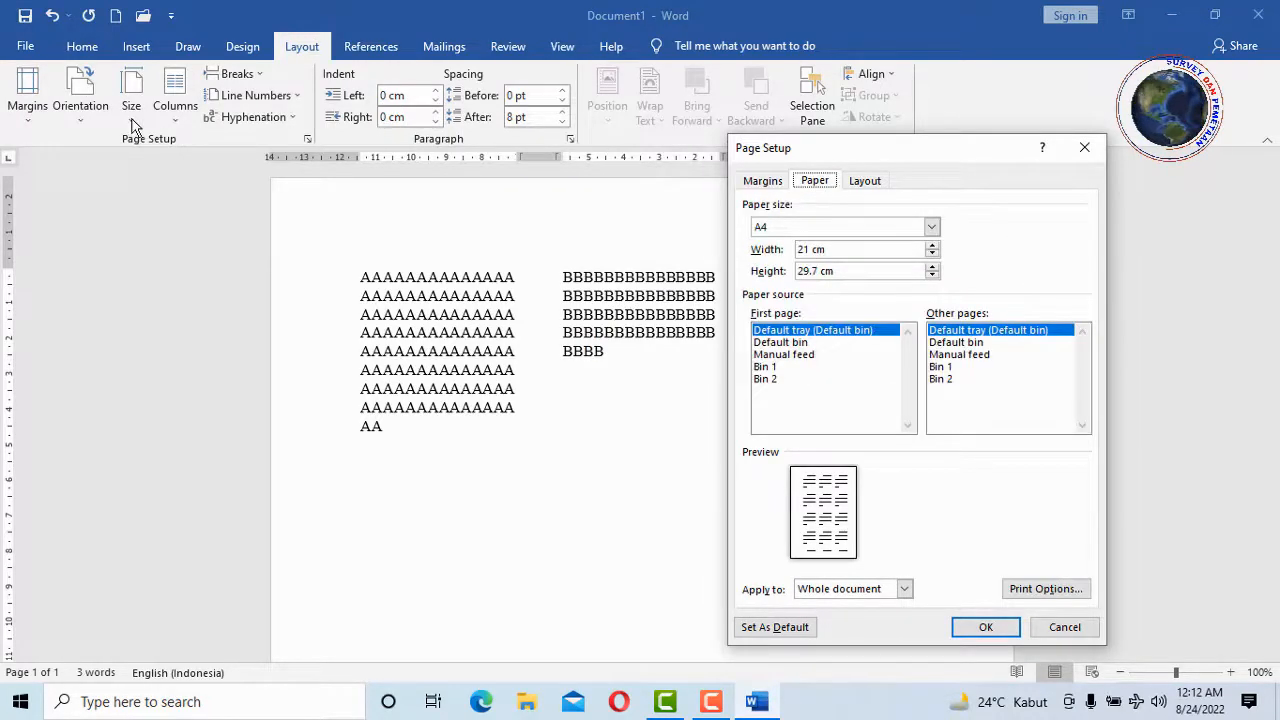
# Review the page setup's layout and paper settings and close the dialog with the settings accepted
pyautogui.click(866, 184)
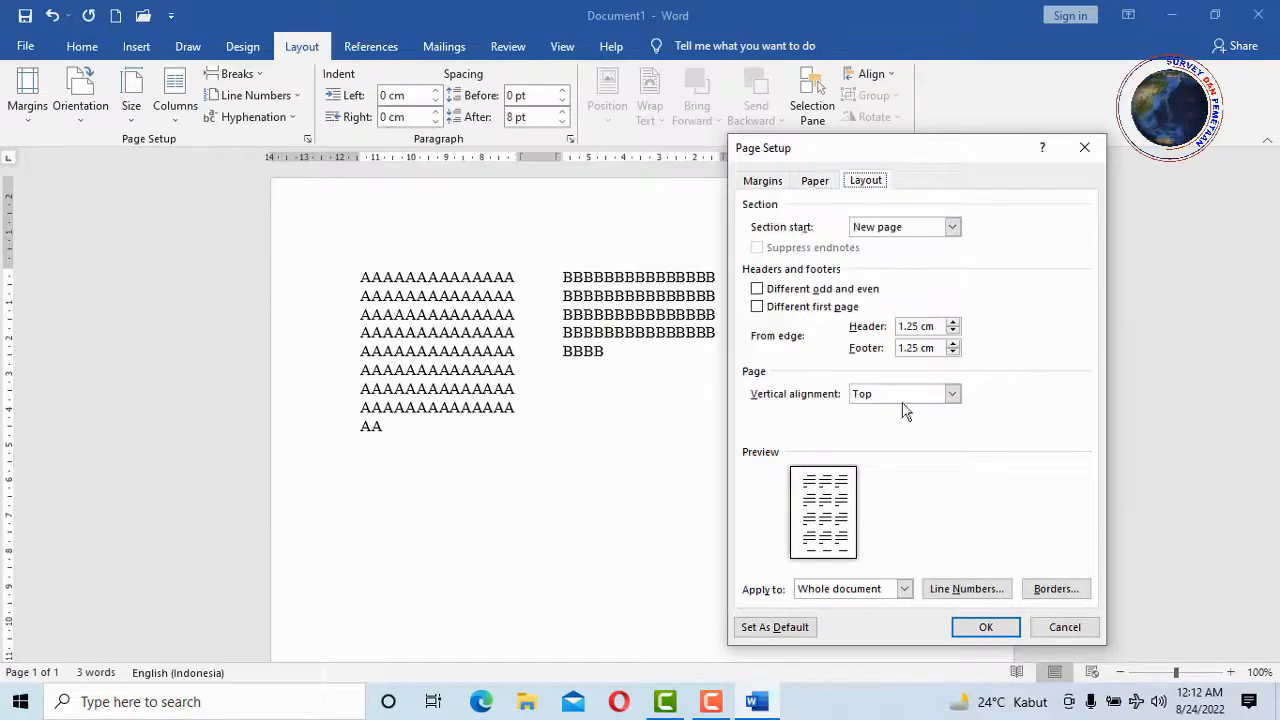
pyautogui.click(818, 184)
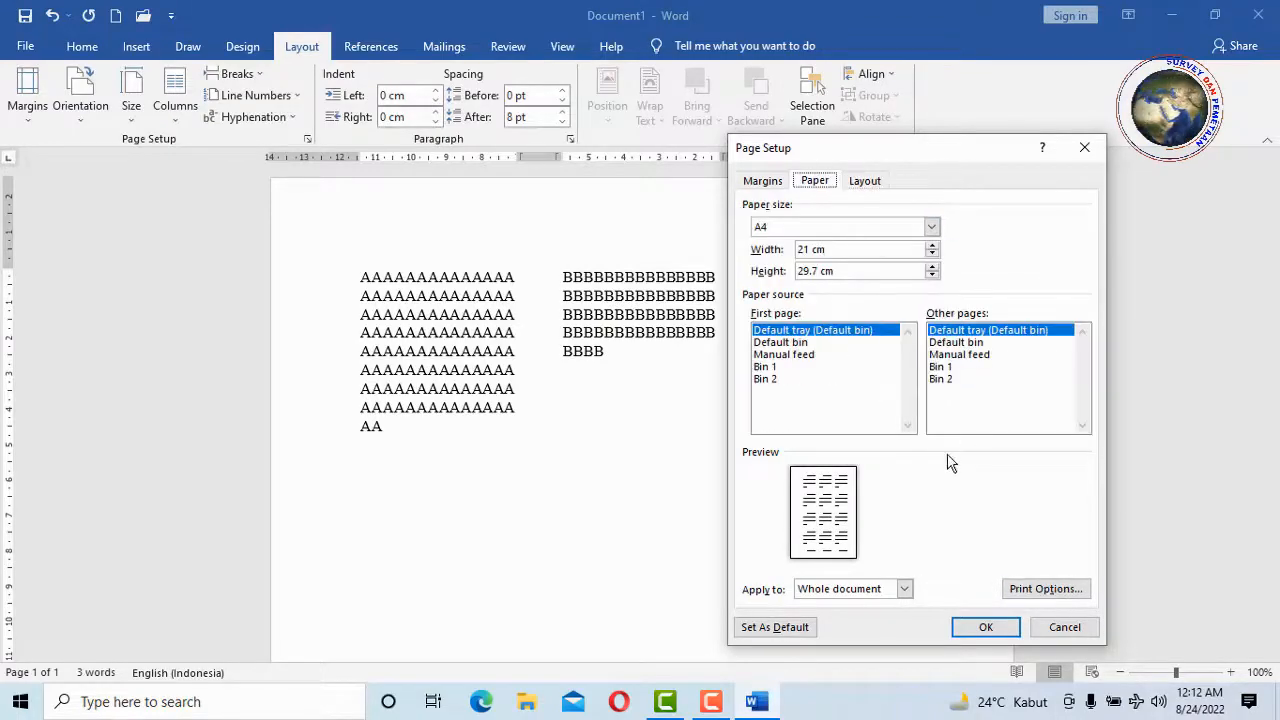
pyautogui.click(986, 627)
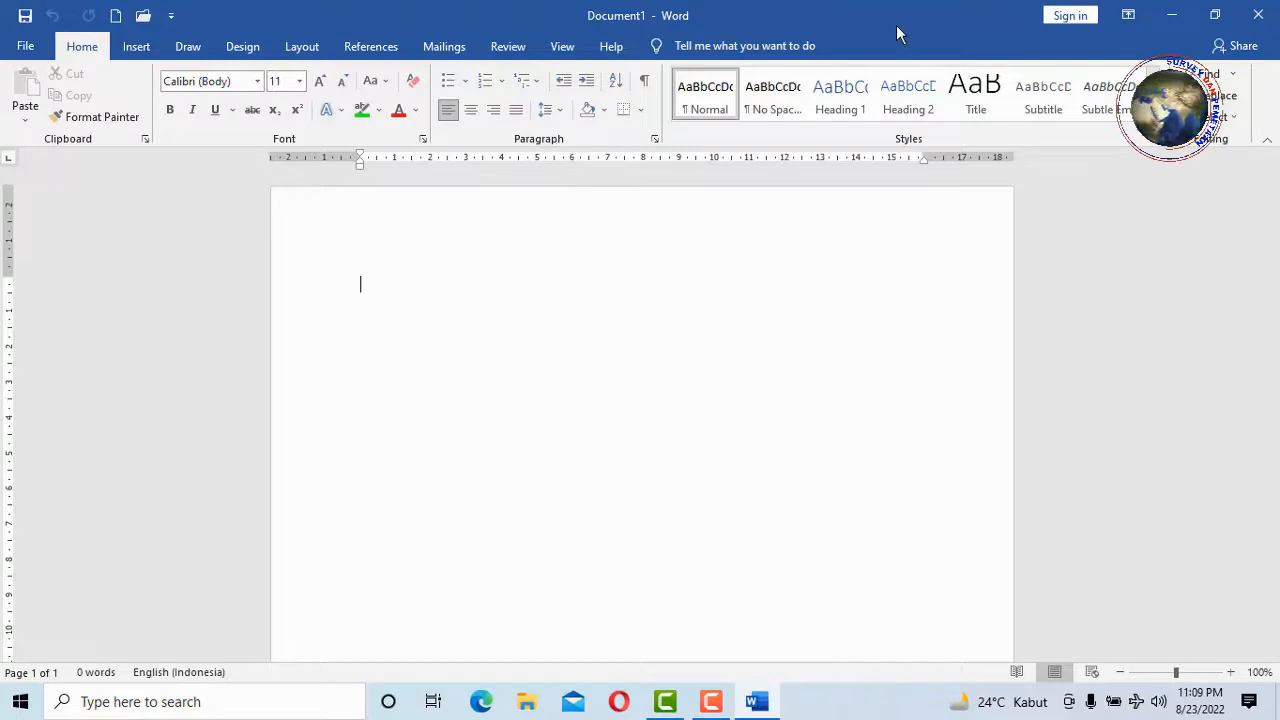
# Minimise the document window and bring it back, shrink it to restored size and maximise it again
pyautogui.click(1174, 17)
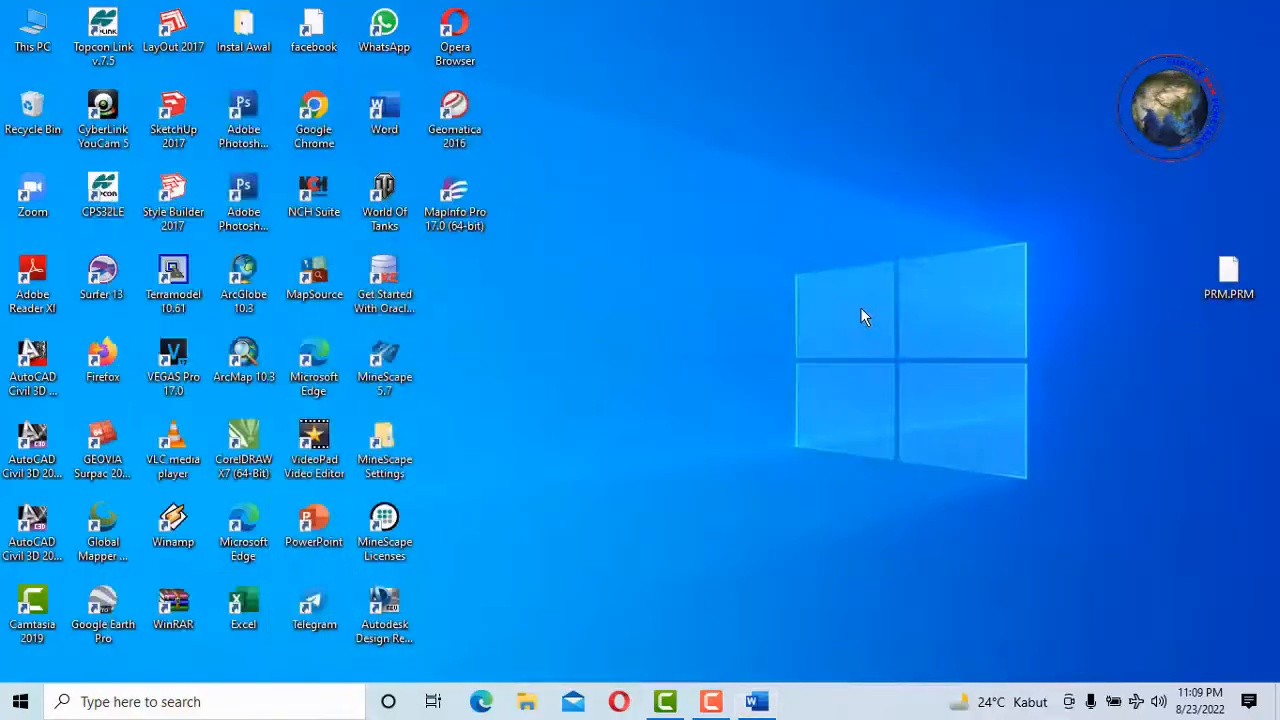
pyautogui.click(760, 700)
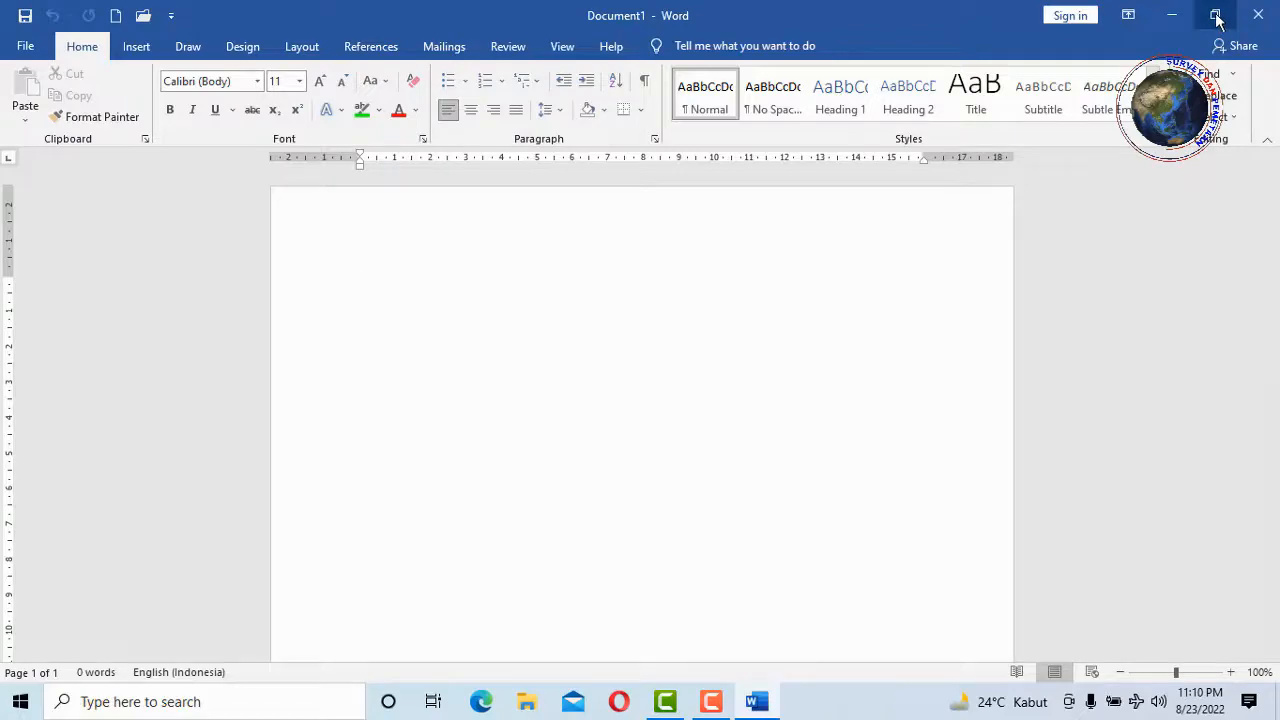
pyautogui.click(1216, 16)
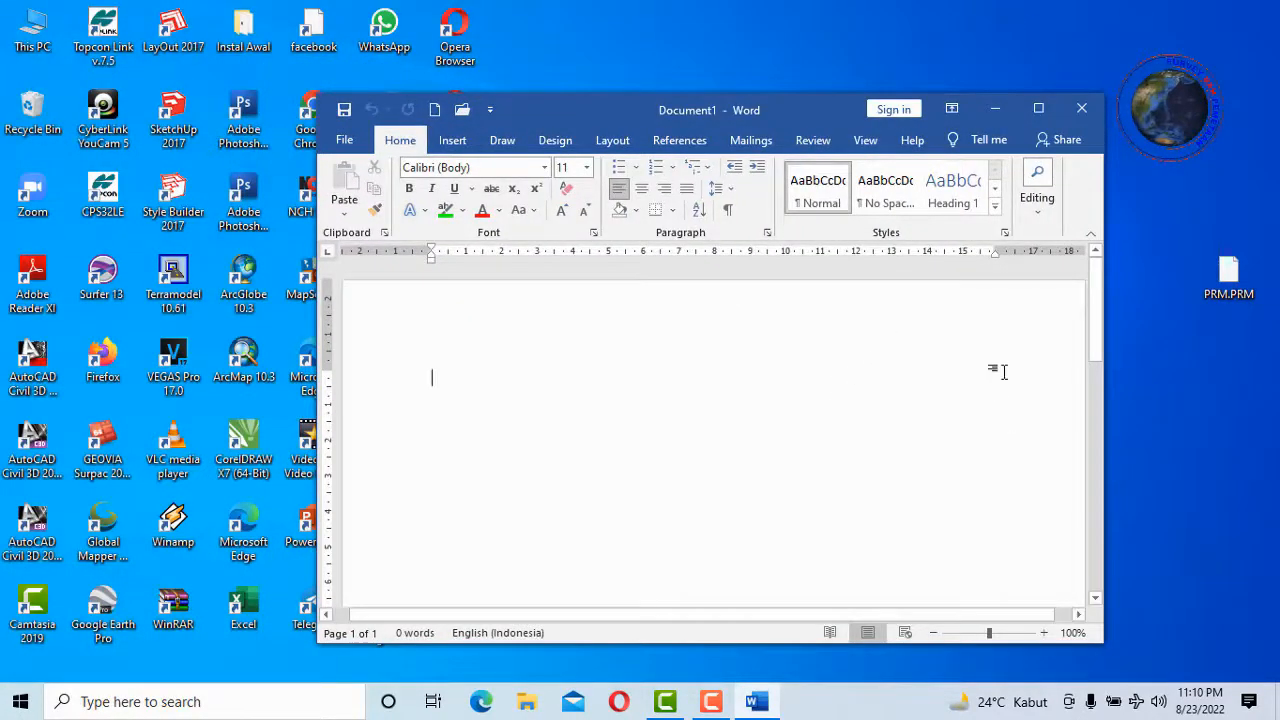
pyautogui.click(1038, 110)
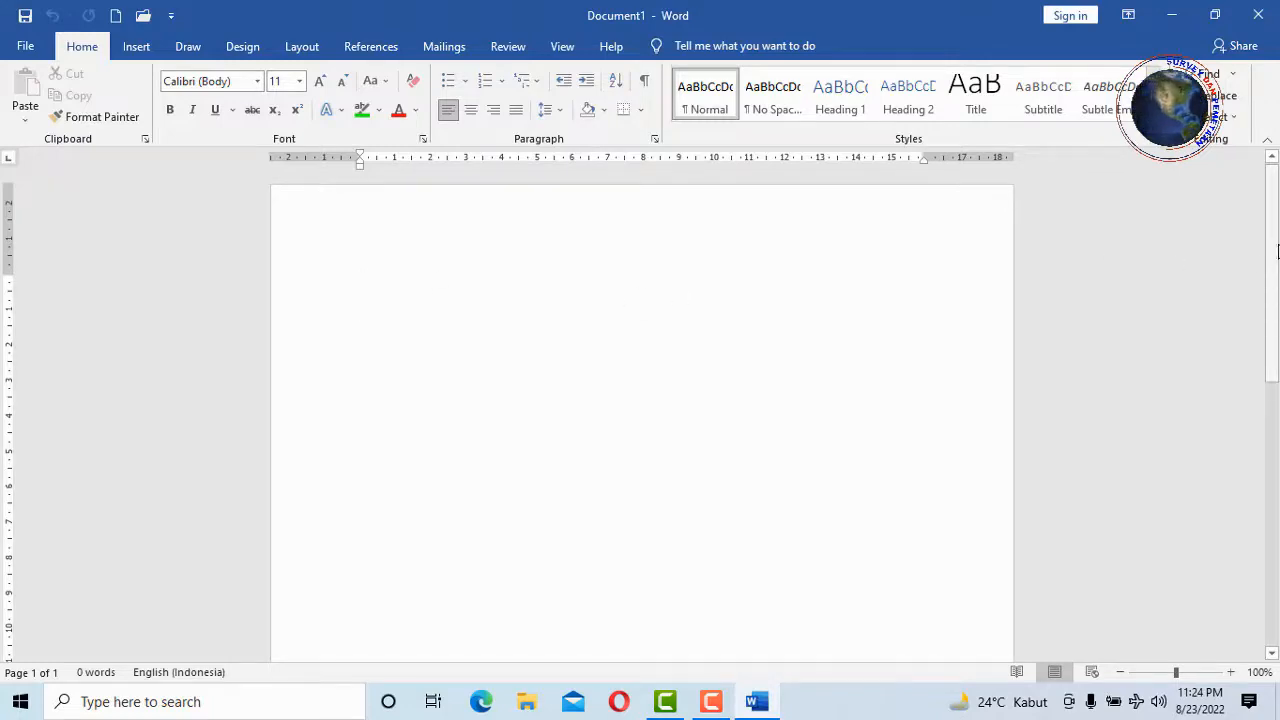
# Set the page orientation to Landscape for the whole document in the page setup
pyautogui.moveTo(1277, 248); pyautogui.dragTo(1277, 220)
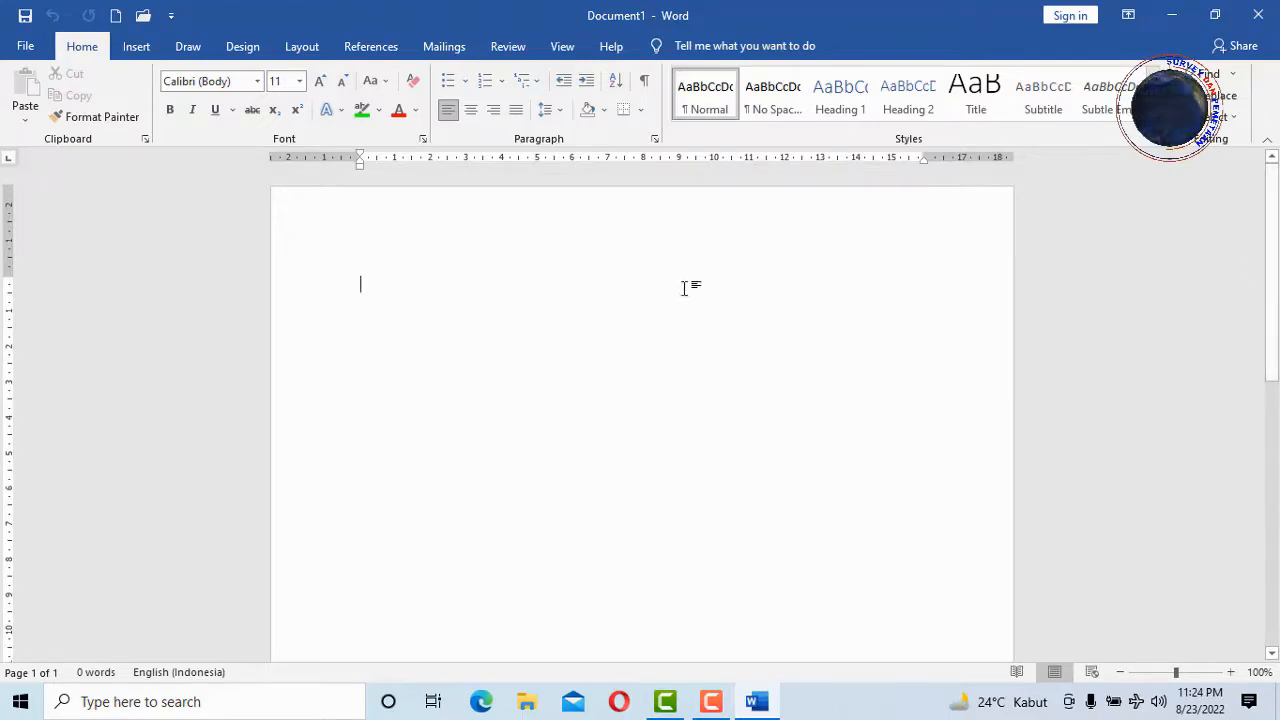
pyautogui.doubleClick(335, 157)
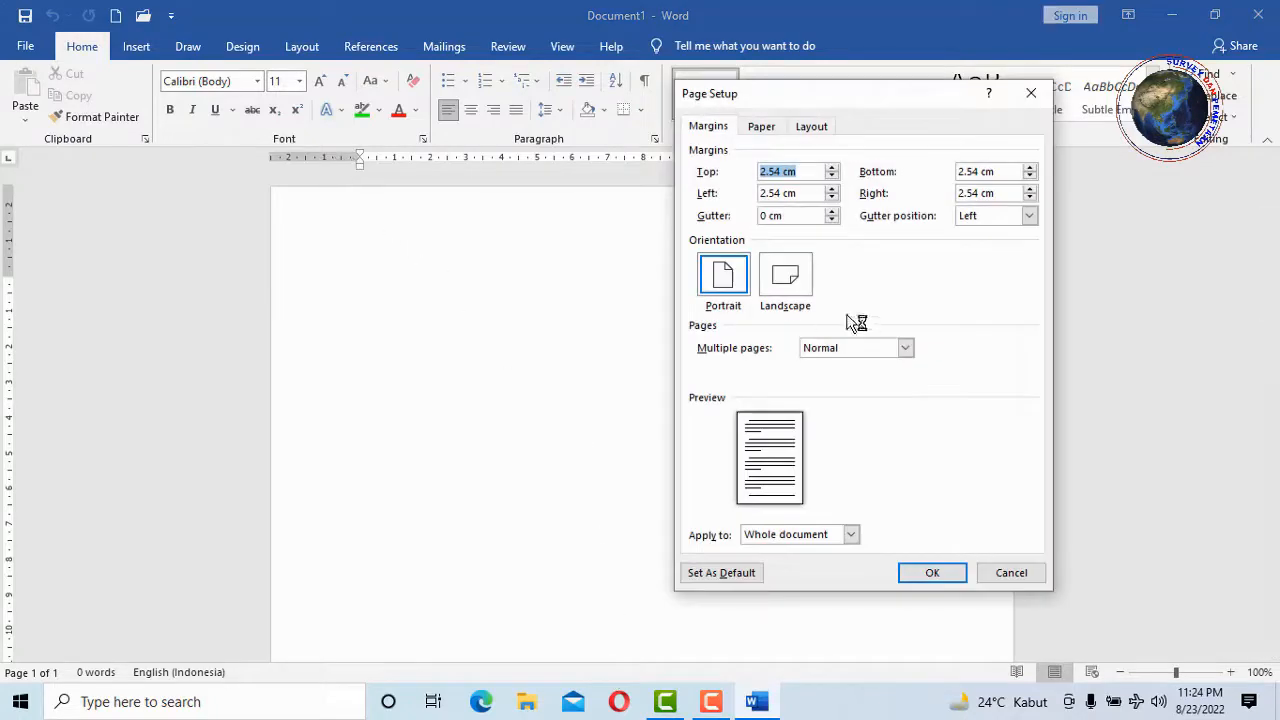
pyautogui.click(785, 275)
pyautogui.click(925, 573)
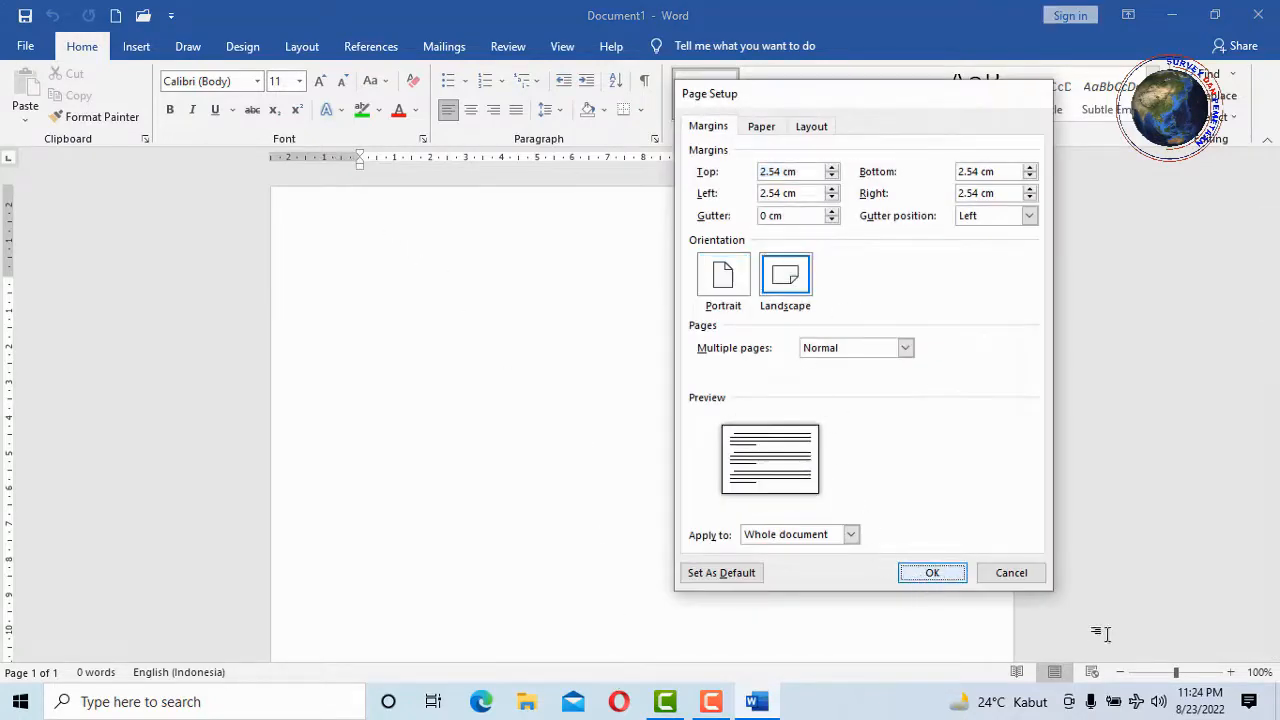
# Magnify the page to 120%, examine it vertically and horizontally, and return the view to 100%
pyautogui.click(1230, 672)
pyautogui.click(1230, 672)
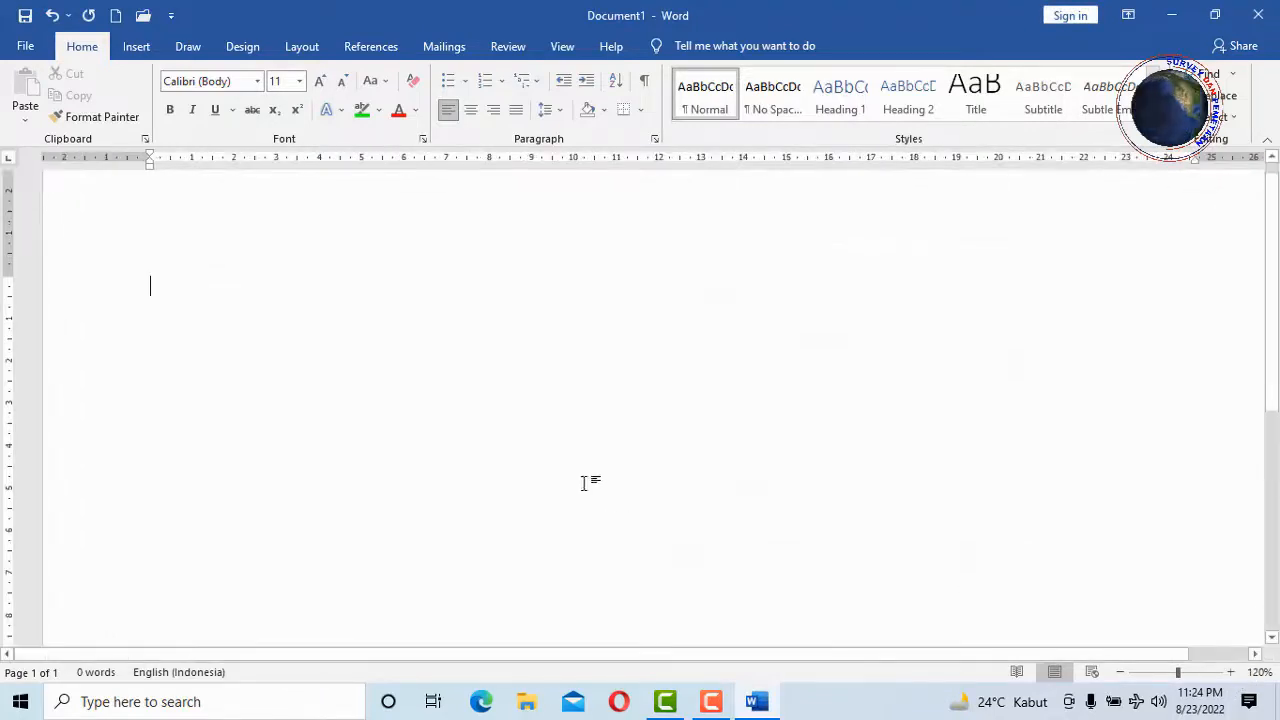
pyautogui.scroll(-1, 491, 617)
pyautogui.moveTo(455, 652); pyautogui.dragTo(309, 654)
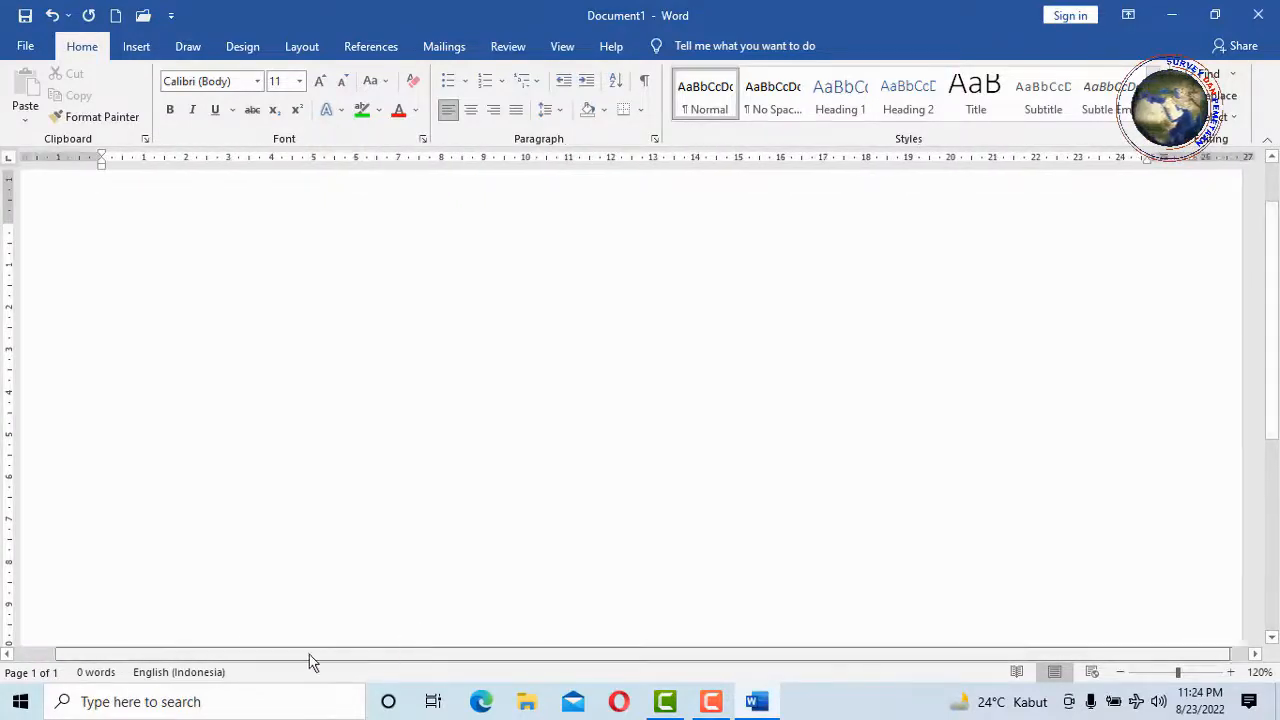
pyautogui.scroll(2, 906, 363)
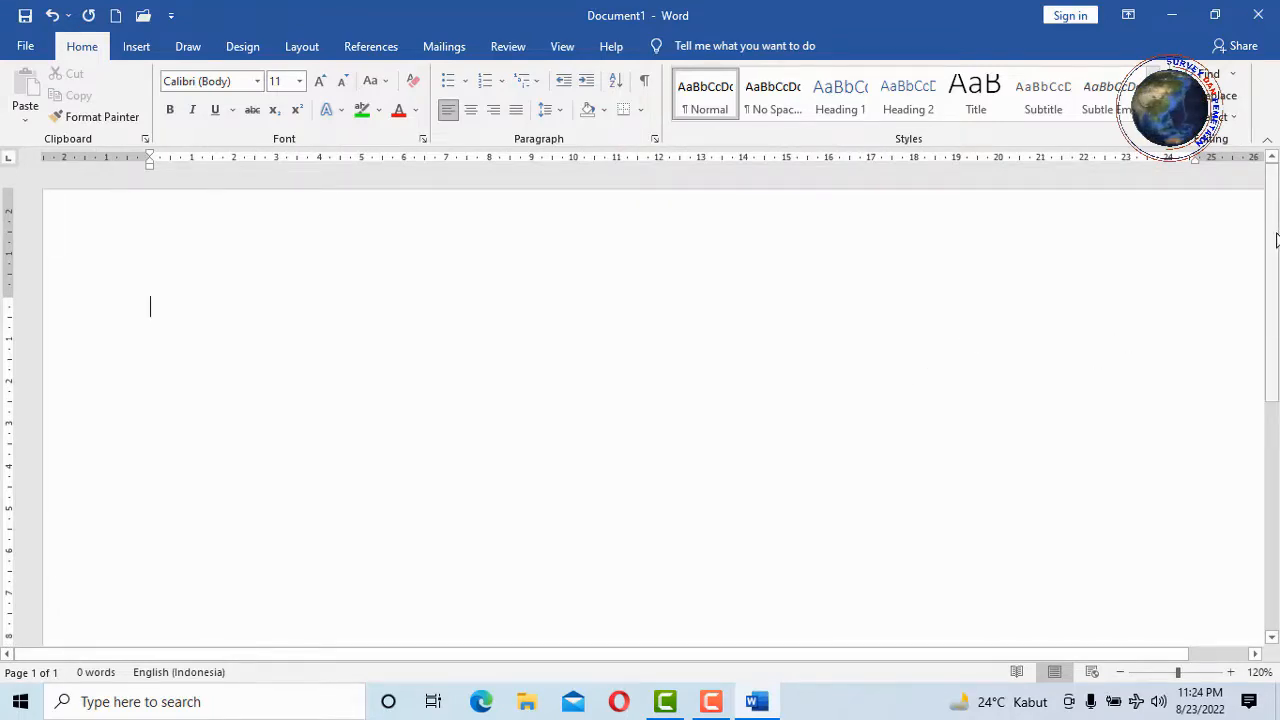
pyautogui.moveTo(1276, 240)
pyautogui.mouseDown()
pyautogui.moveTo(1272, 396)
pyautogui.moveTo(1273, 215)
pyautogui.mouseUp()
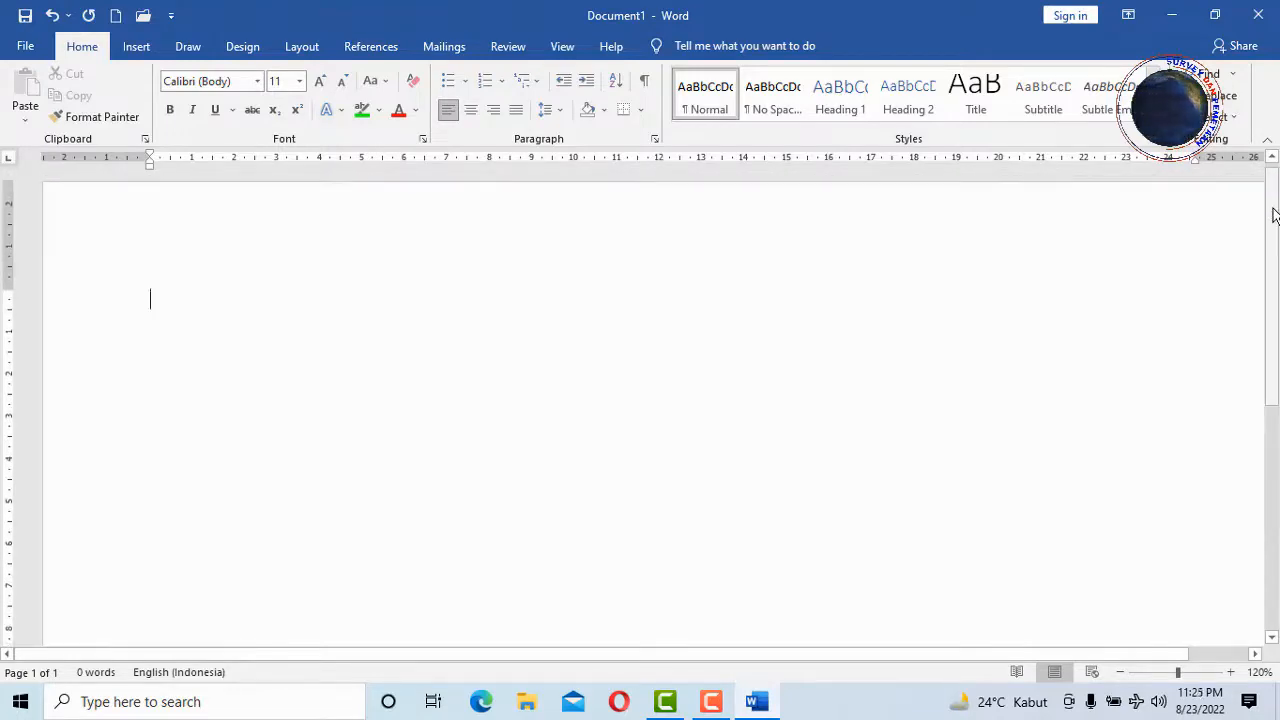
pyautogui.scroll(-1, 1275, 215)
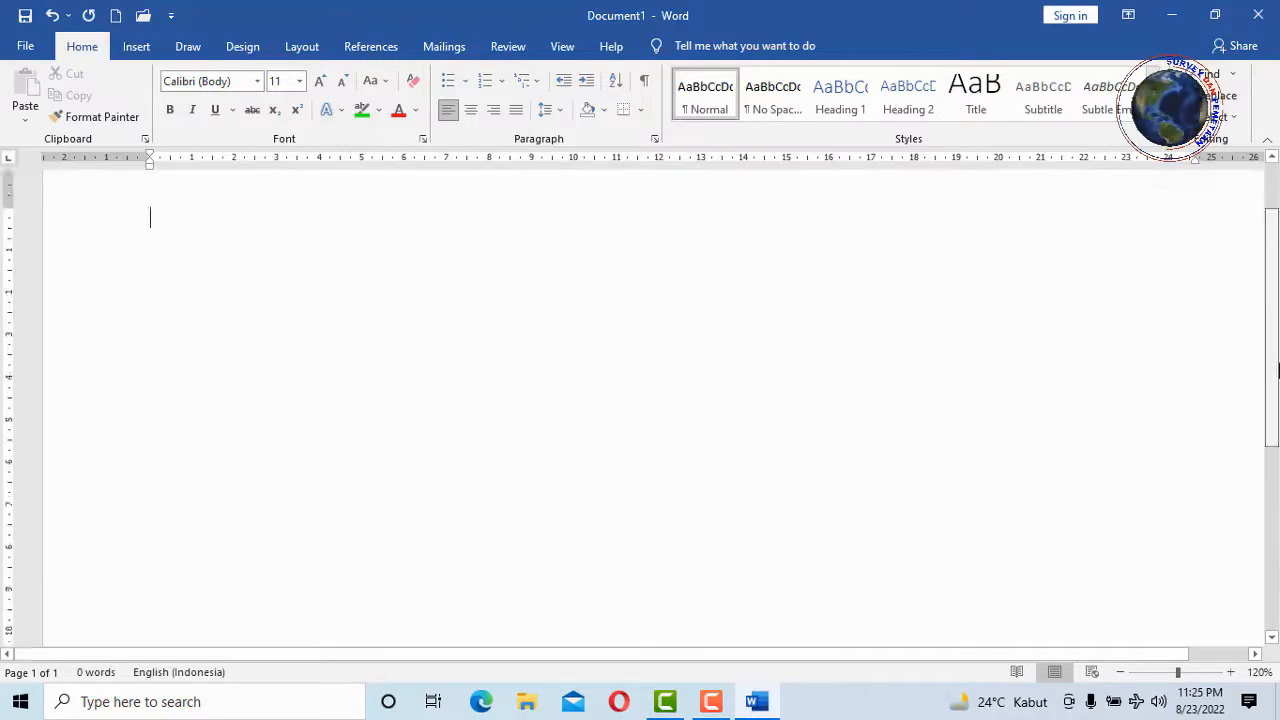
pyautogui.scroll(1, 1275, 200)
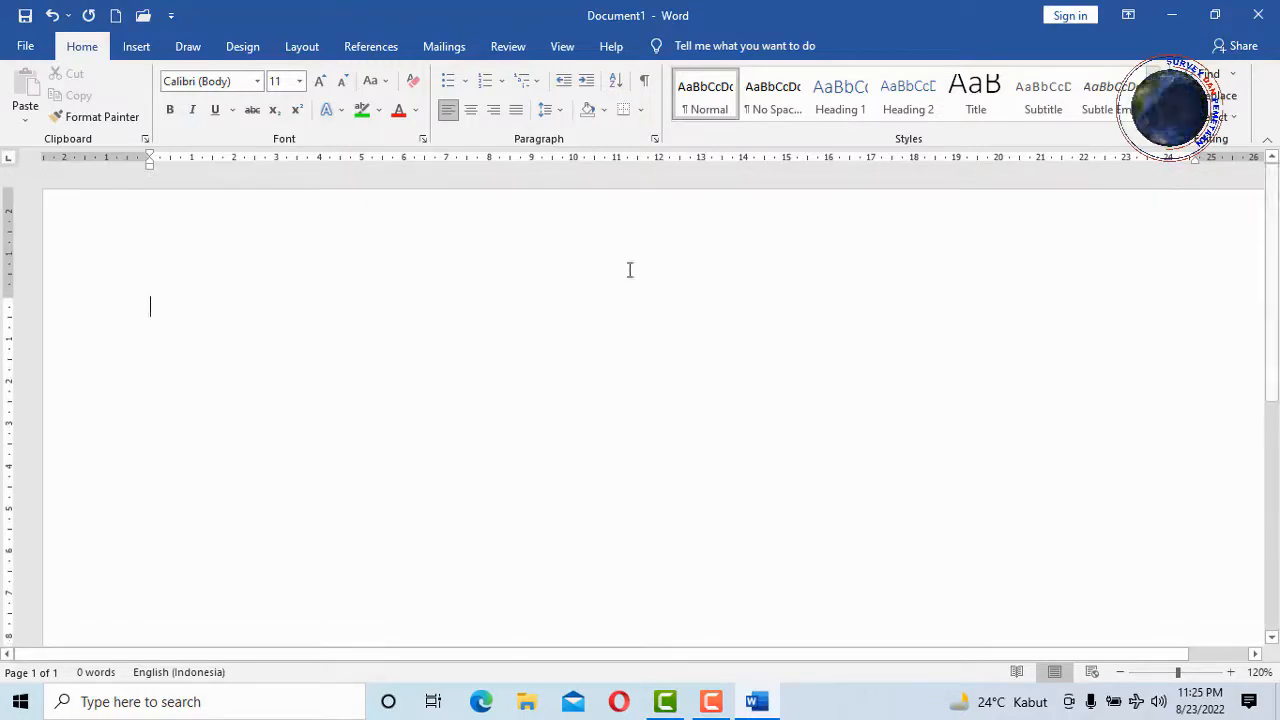
pyautogui.click(1120, 672)
pyautogui.click(1120, 672)
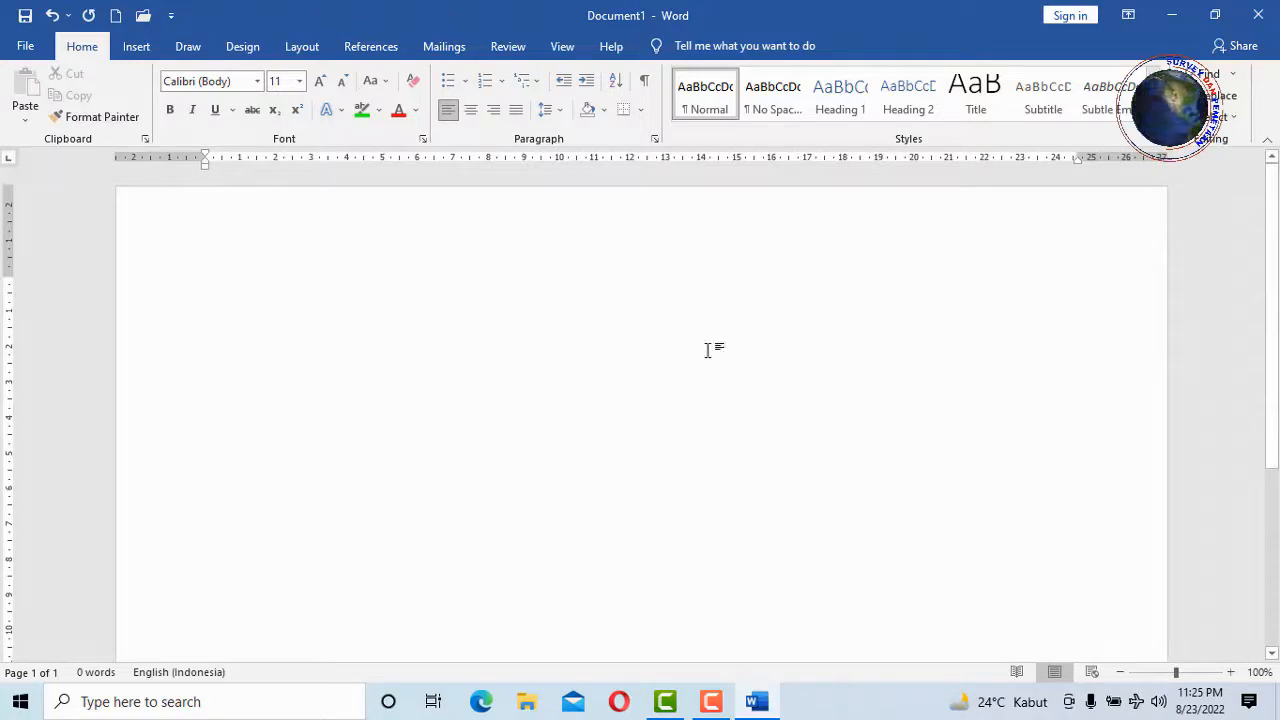
# Shrink the page view to 12% and enlarge it again in increments to 70%
pyautogui.click(1130, 680)
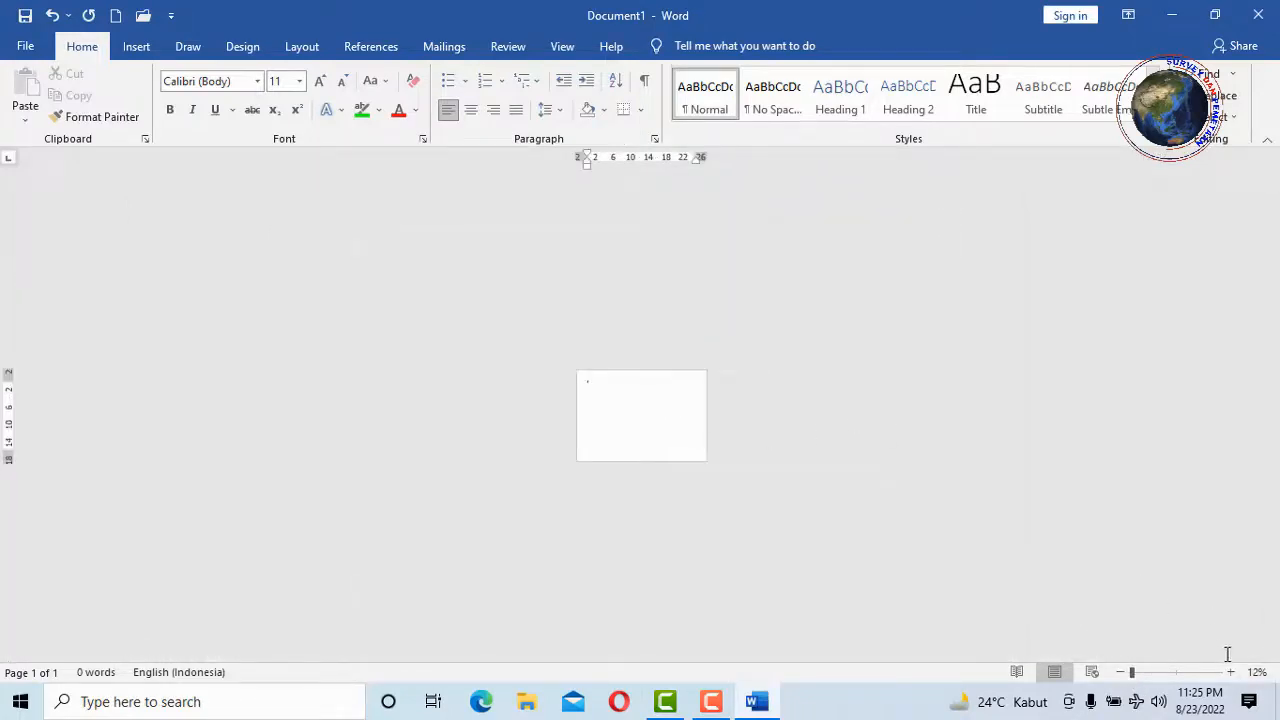
pyautogui.click(1230, 672)
pyautogui.click(1230, 672)
pyautogui.click(1230, 672)
pyautogui.click(1230, 672)
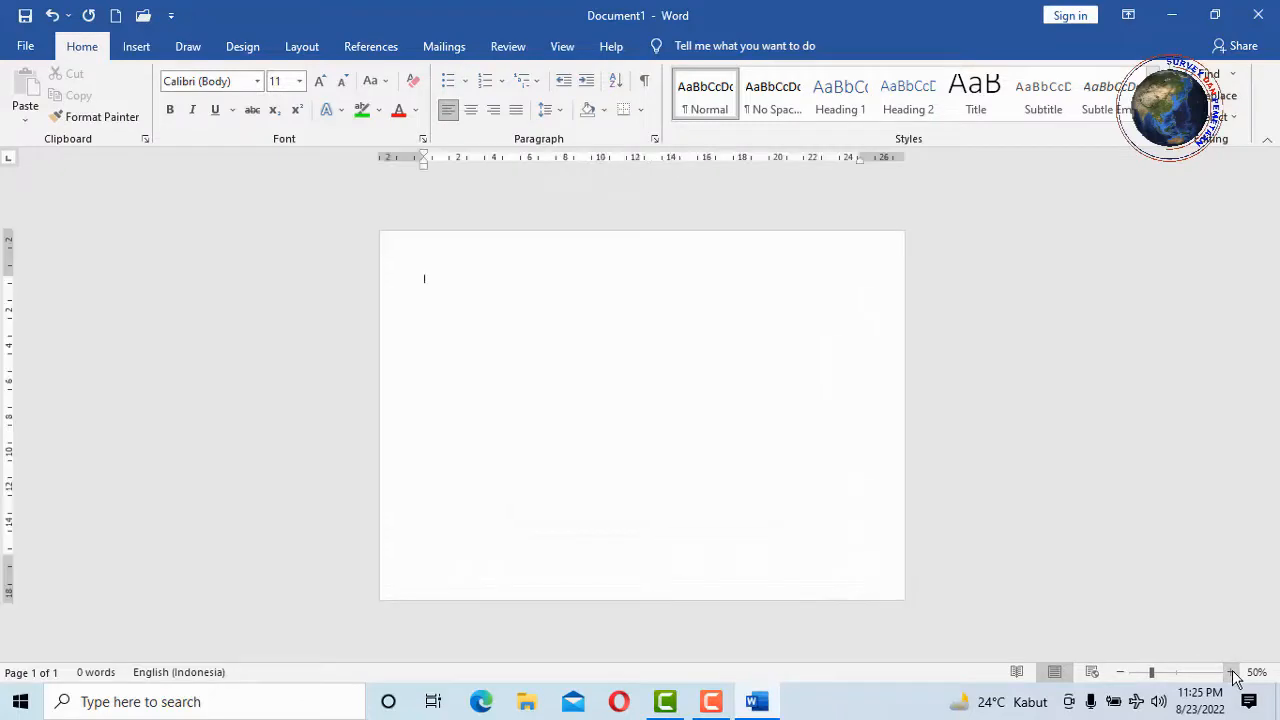
pyautogui.click(1231, 672)
pyautogui.click(1231, 672)
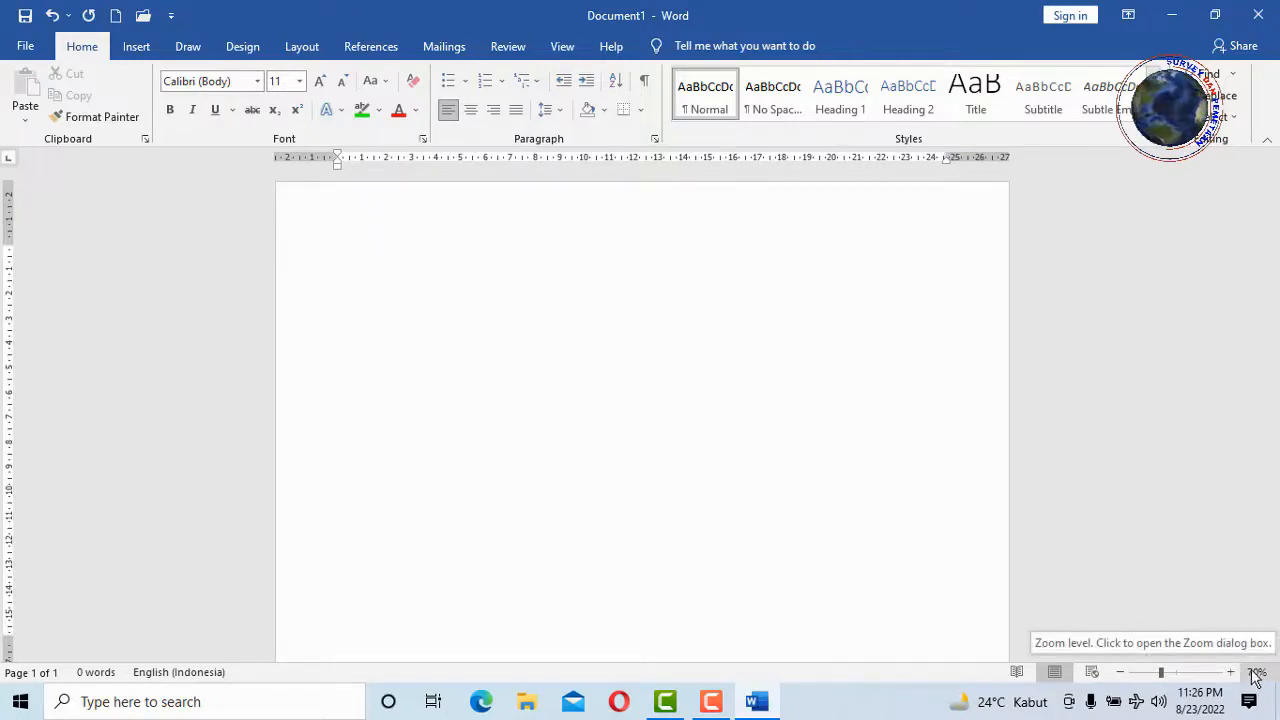
# Apply the preset 200% zoom level and view the page from its upper edge
pyautogui.click(1256, 672)
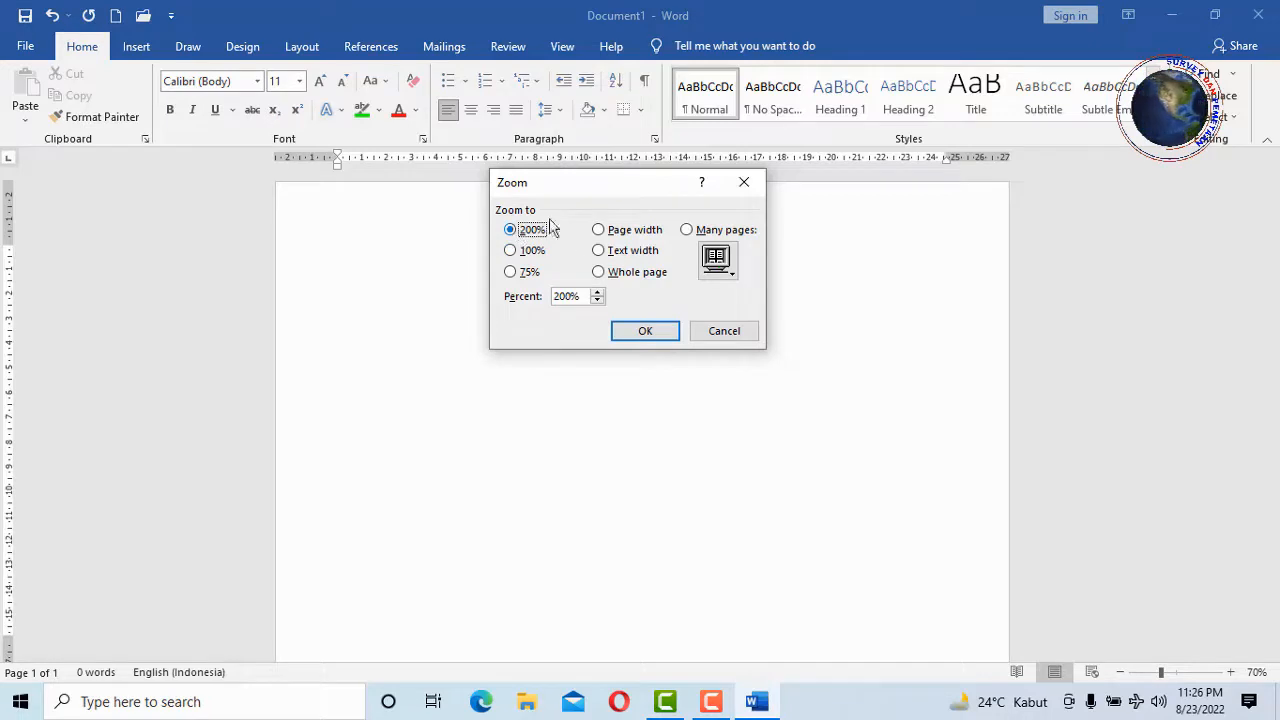
pyautogui.click(650, 333)
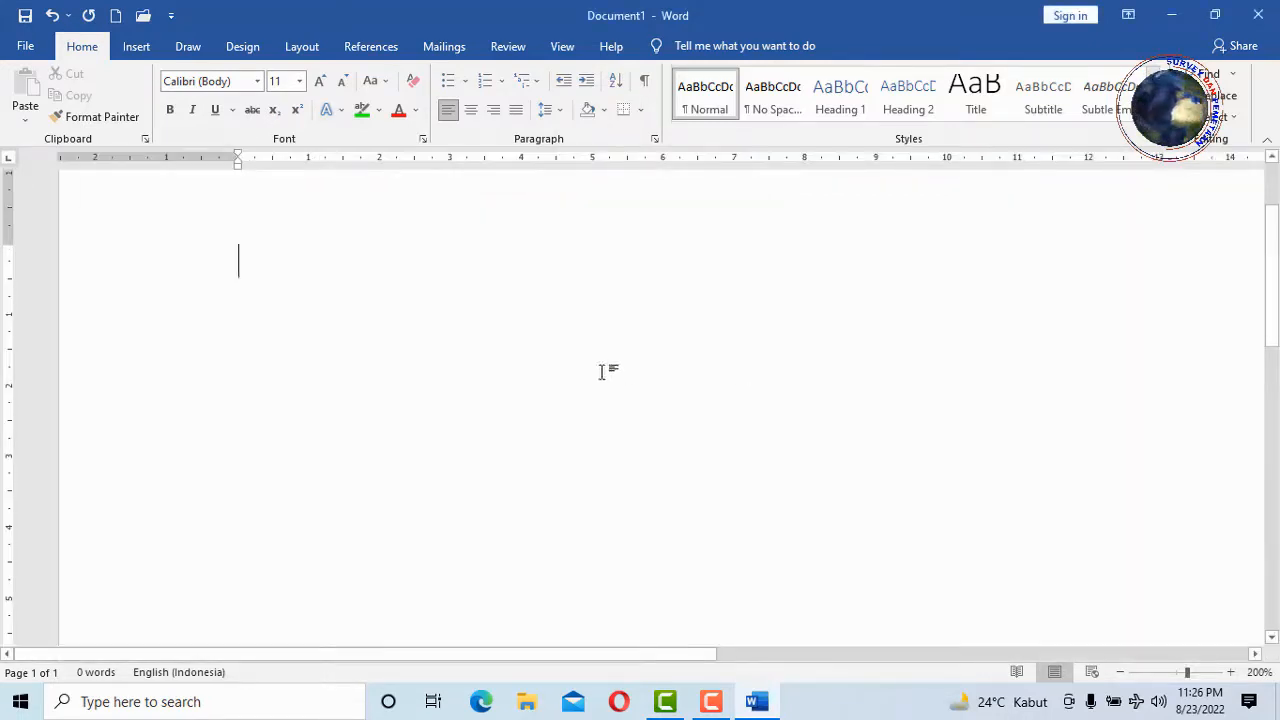
pyautogui.scroll(1, 553, 325)
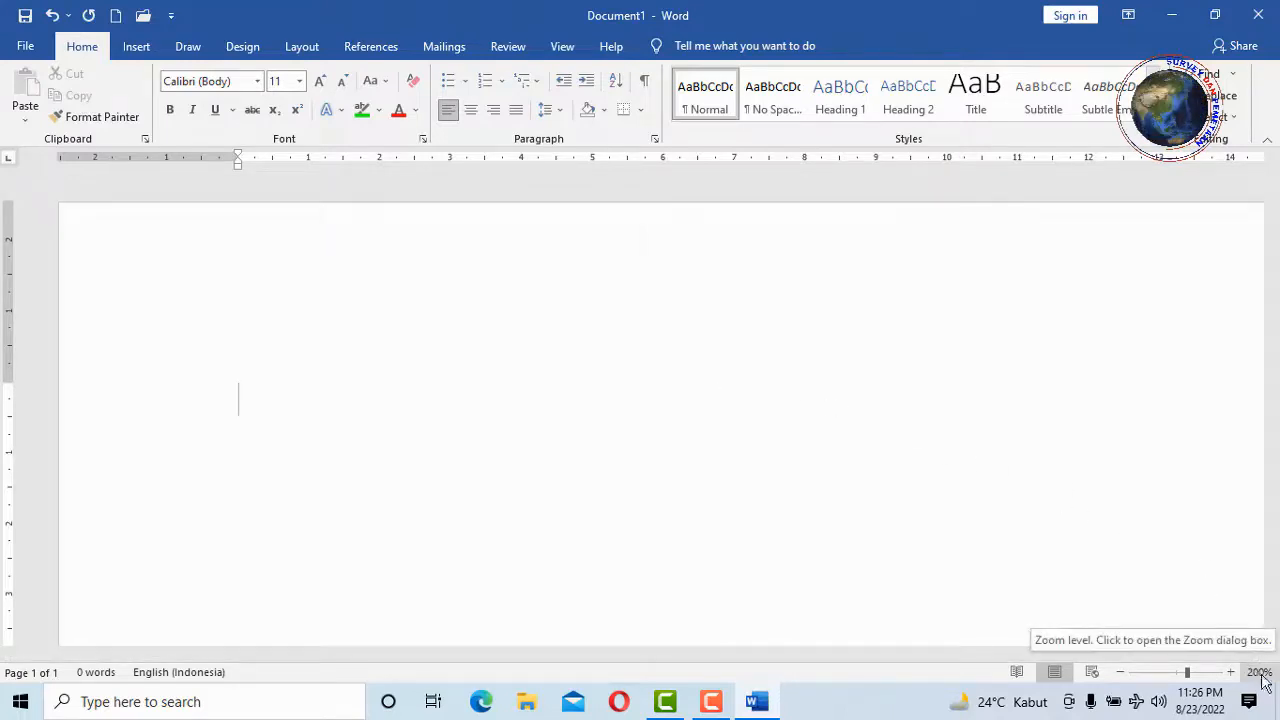
# Set a custom zoom percentage of 100 for the document view
pyautogui.click(1258, 672)
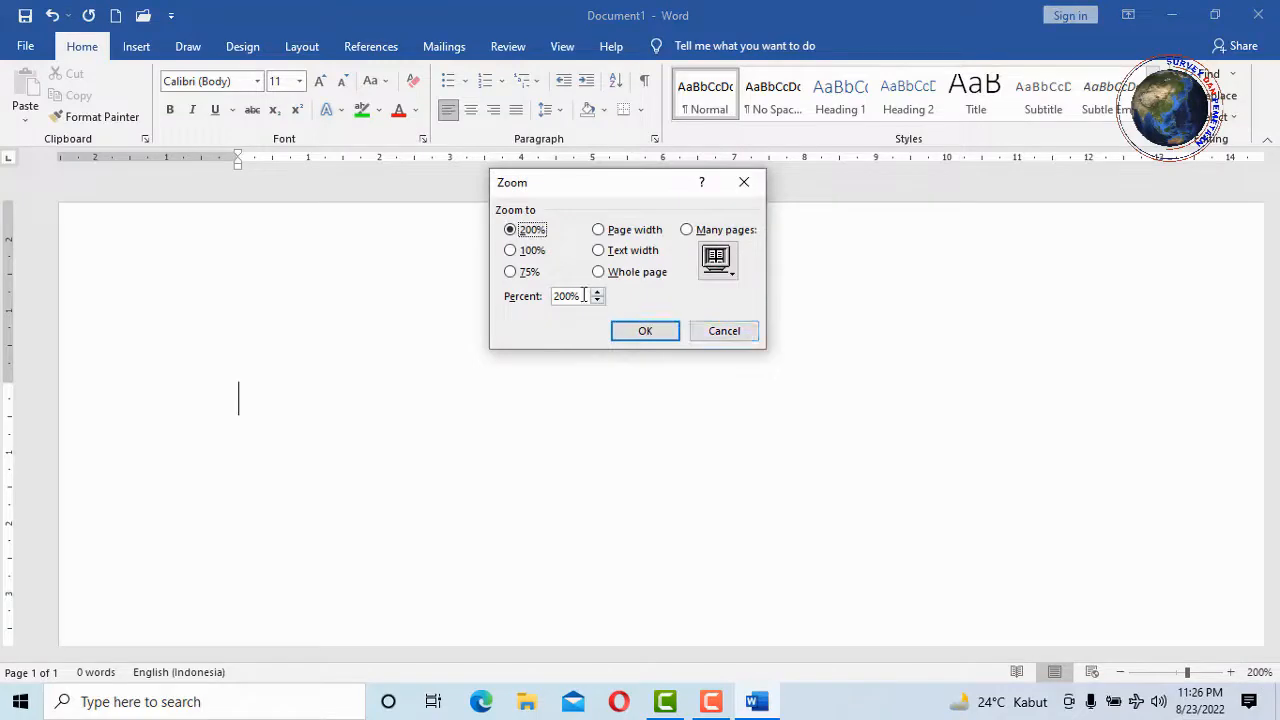
pyautogui.moveTo(585, 292); pyautogui.dragTo(470, 298)
pyautogui.write('5')
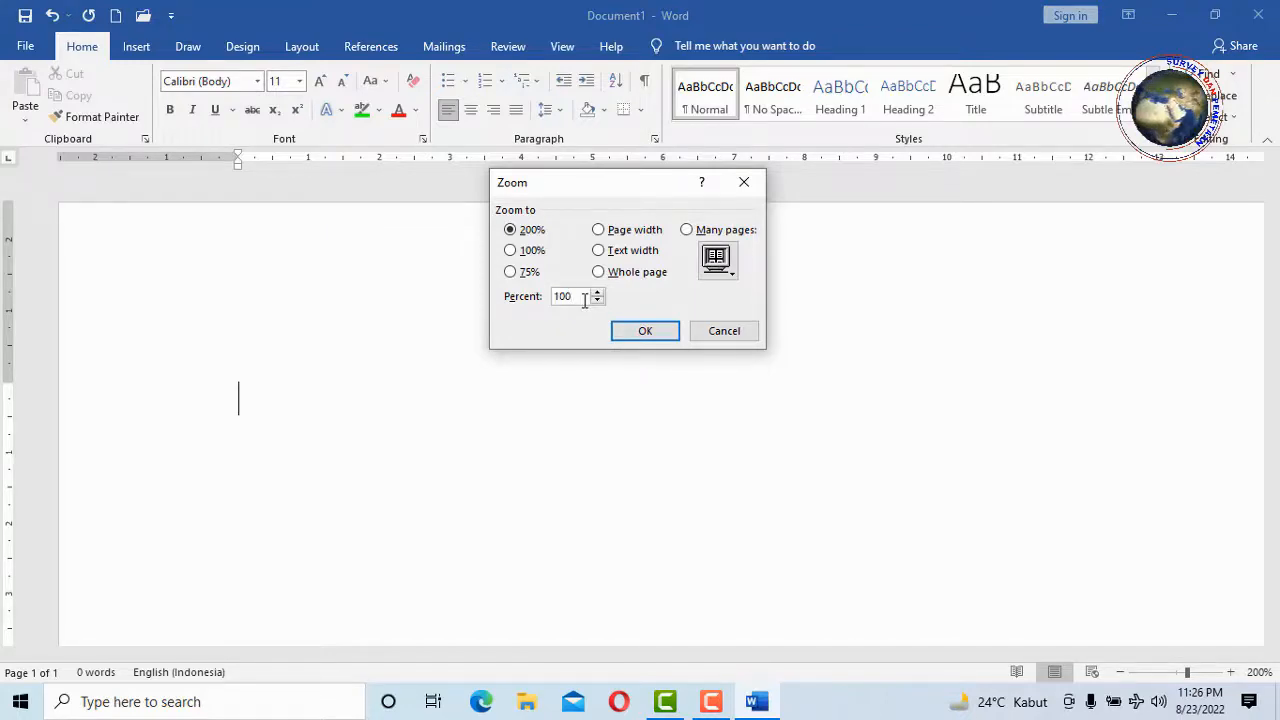
pyautogui.click(652, 333)
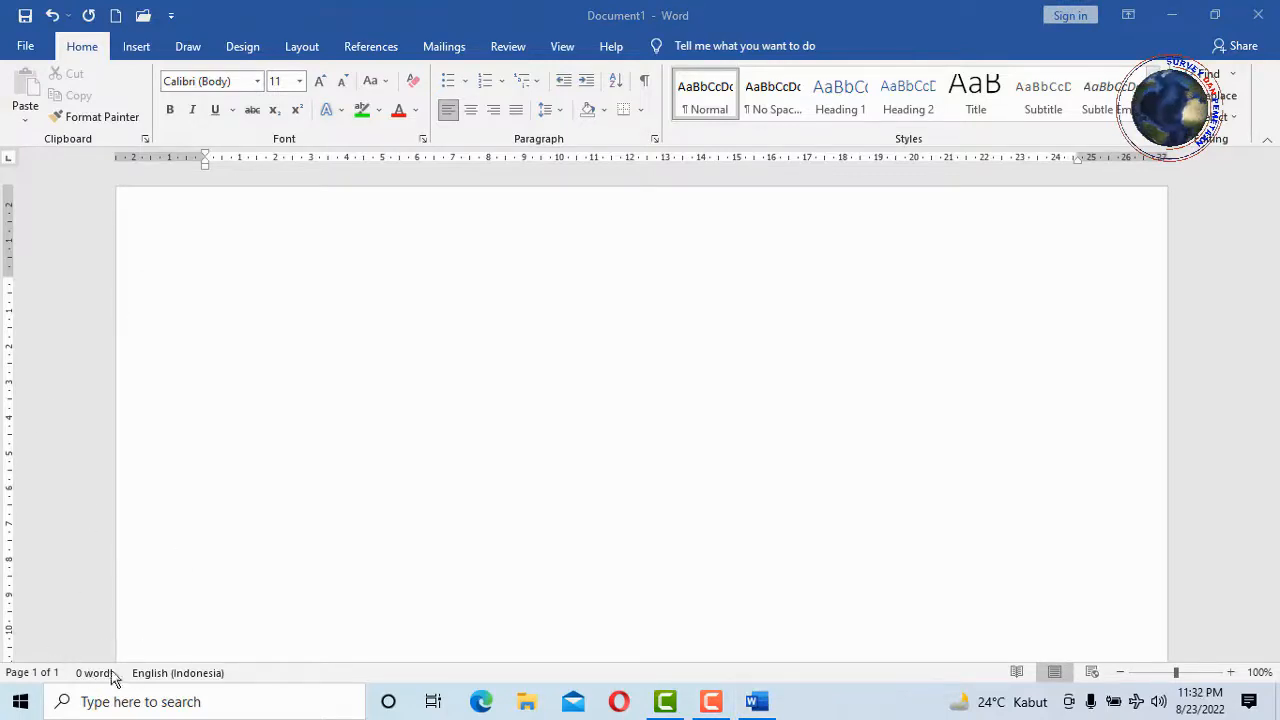
# Enter the sample text "abcde" on the first line of the page
pyautogui.click(382, 632)
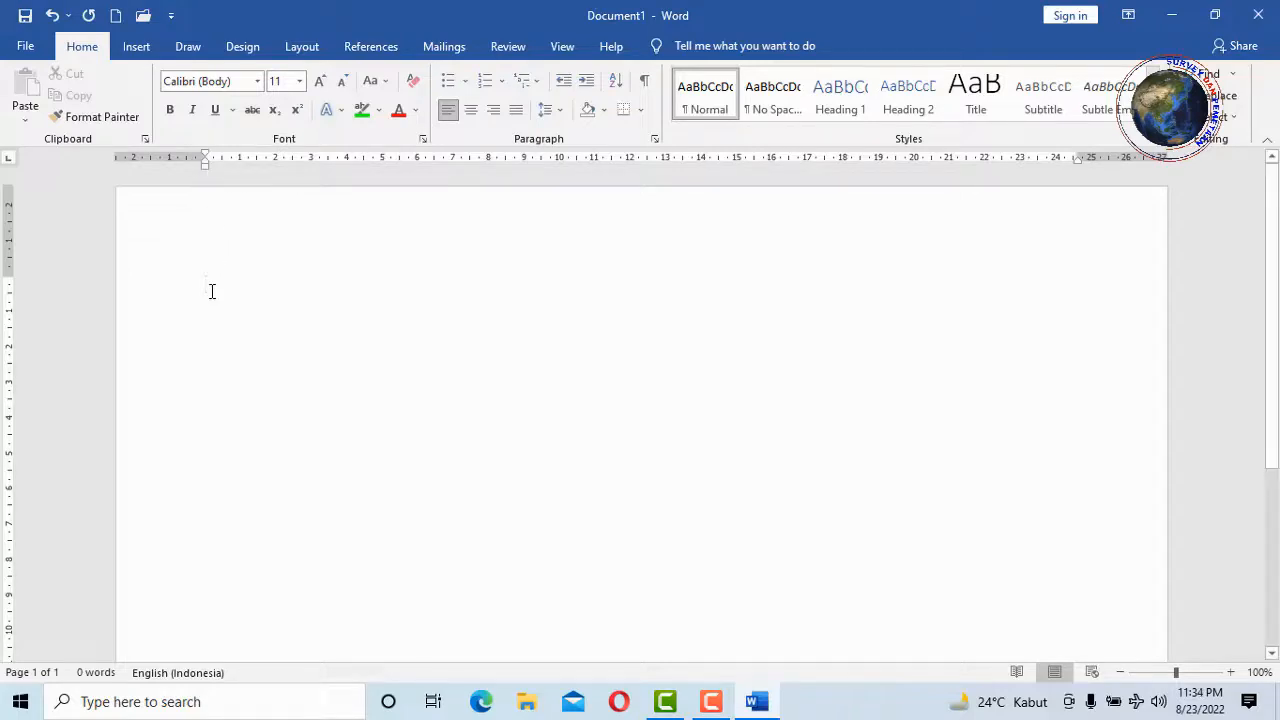
pyautogui.write('abcde')
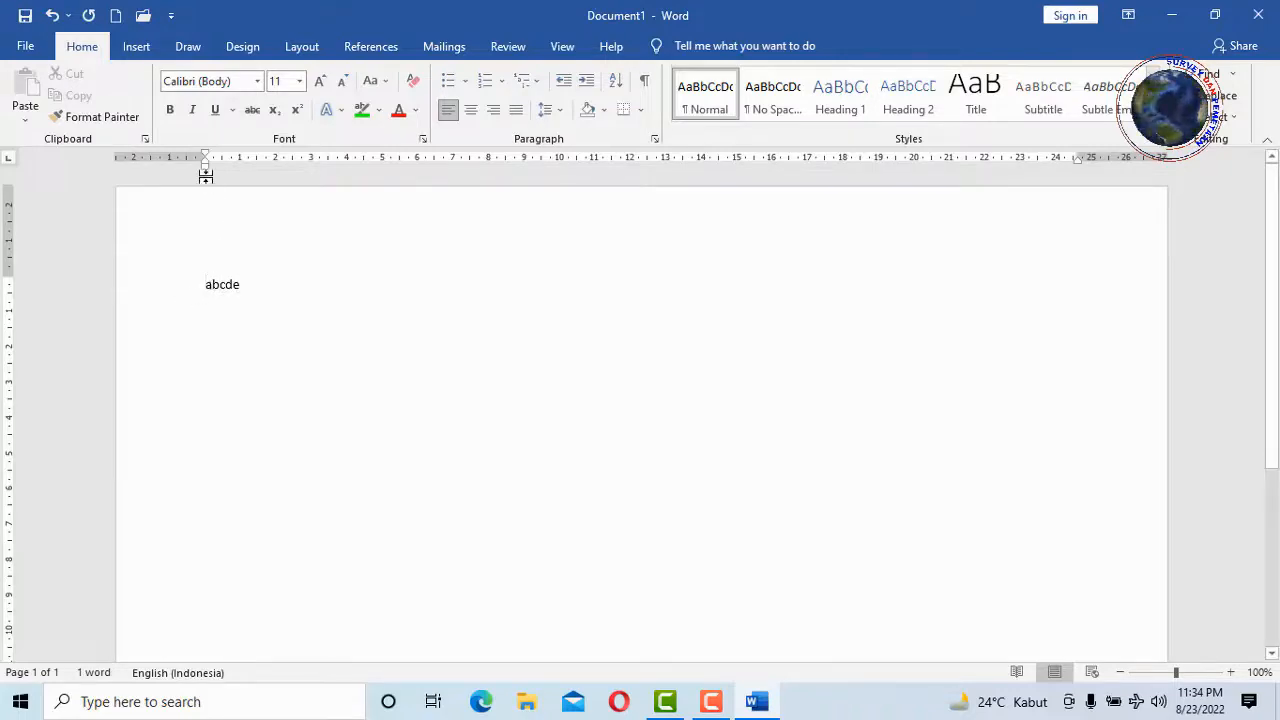
pyautogui.moveTo(206, 171)
pyautogui.mouseDown()
pyautogui.moveTo(320, 178)
pyautogui.moveTo(205, 171)
pyautogui.mouseUp()
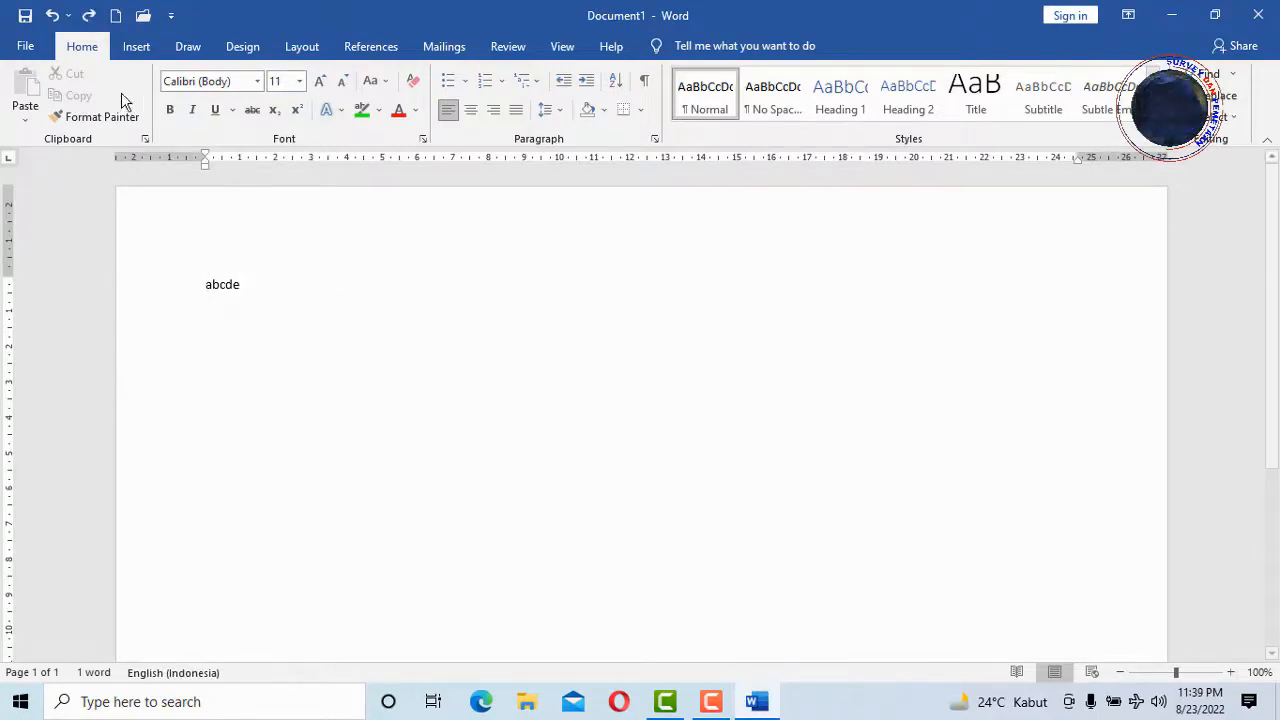
# View the document's print preview and print settings, and return to editing
pyautogui.click(27, 50)
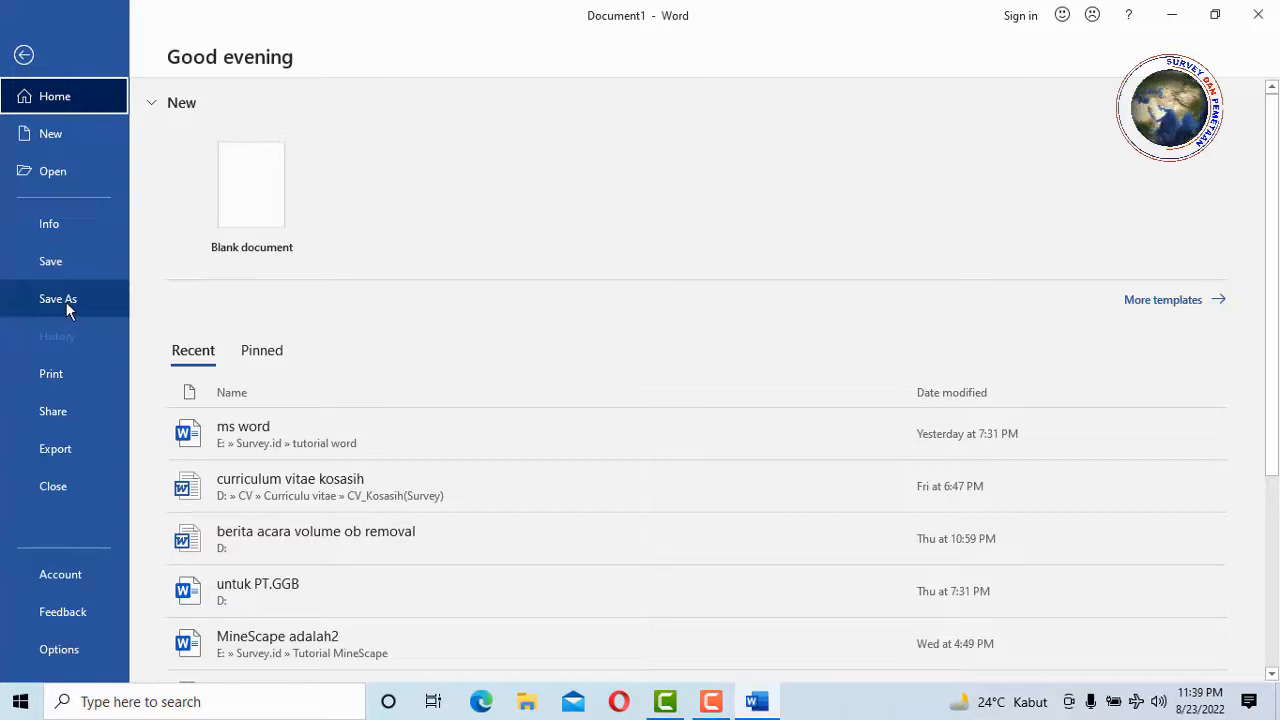
pyautogui.click(66, 374)
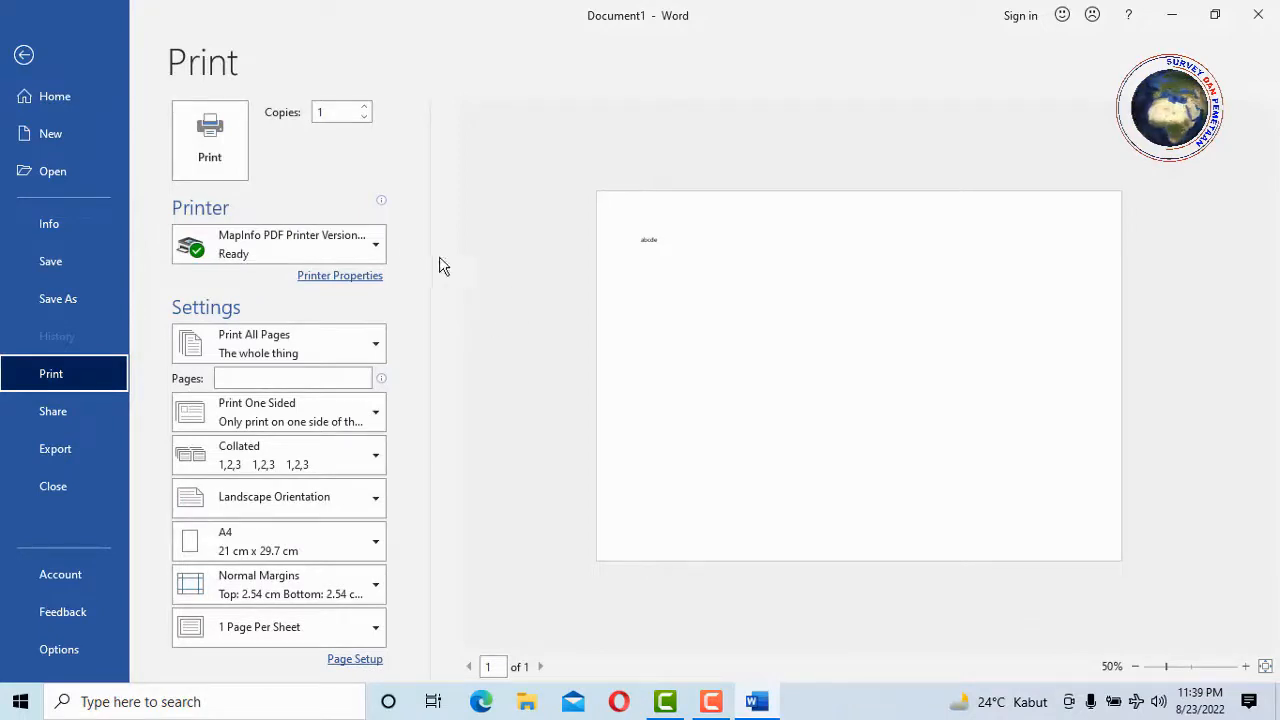
pyautogui.click(24, 55)
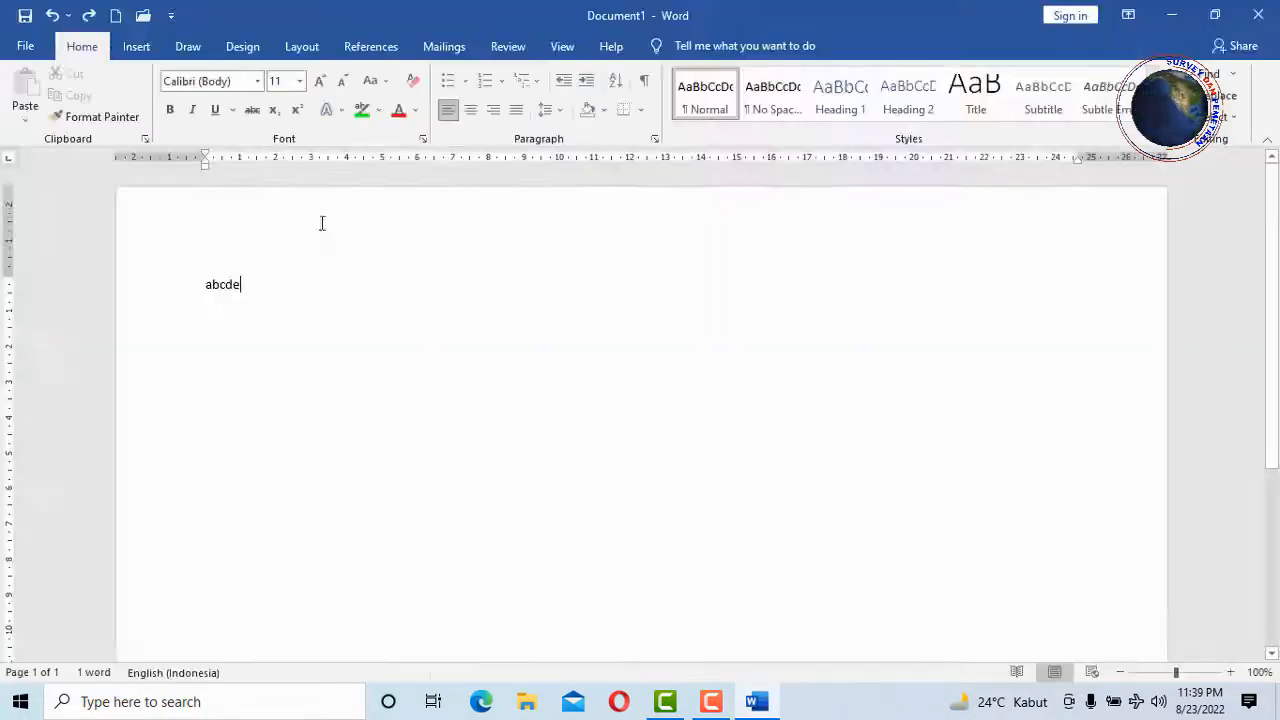
# Replace the text "abcde" with the sentence "SAYA SEDANG BELAJAR MS WORD"
pyautogui.press('BackSpace')
pyautogui.press('BackSpace')
pyautogui.press('BackSpace')
pyautogui.press('BackSpace')
pyautogui.press('BackSpace')
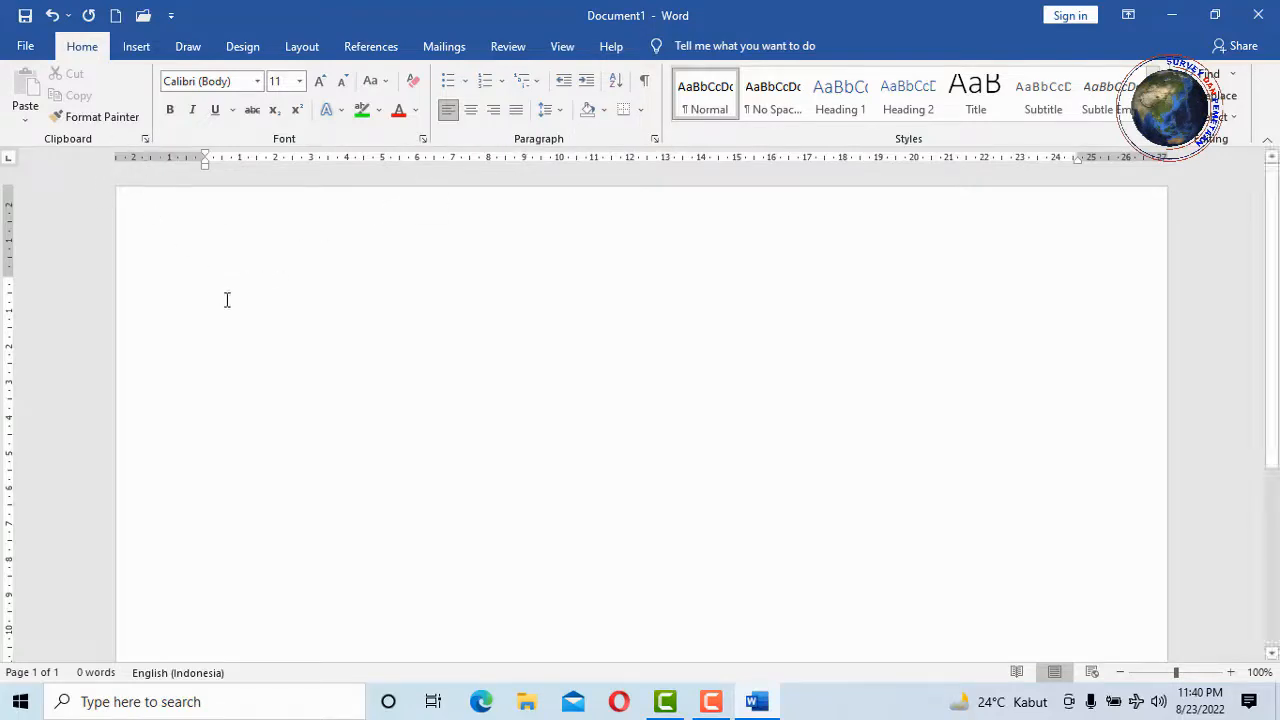
pyautogui.write('SAYA SEDANG')
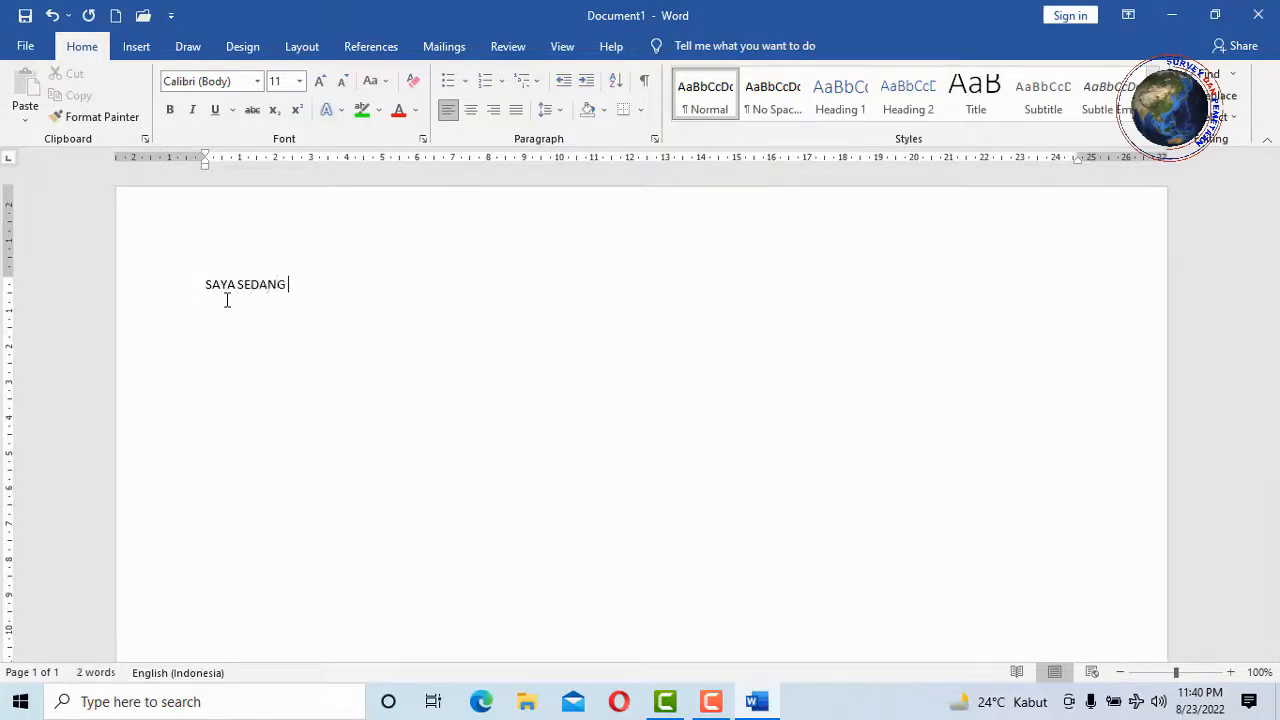
pyautogui.write(' BELAJAR ')
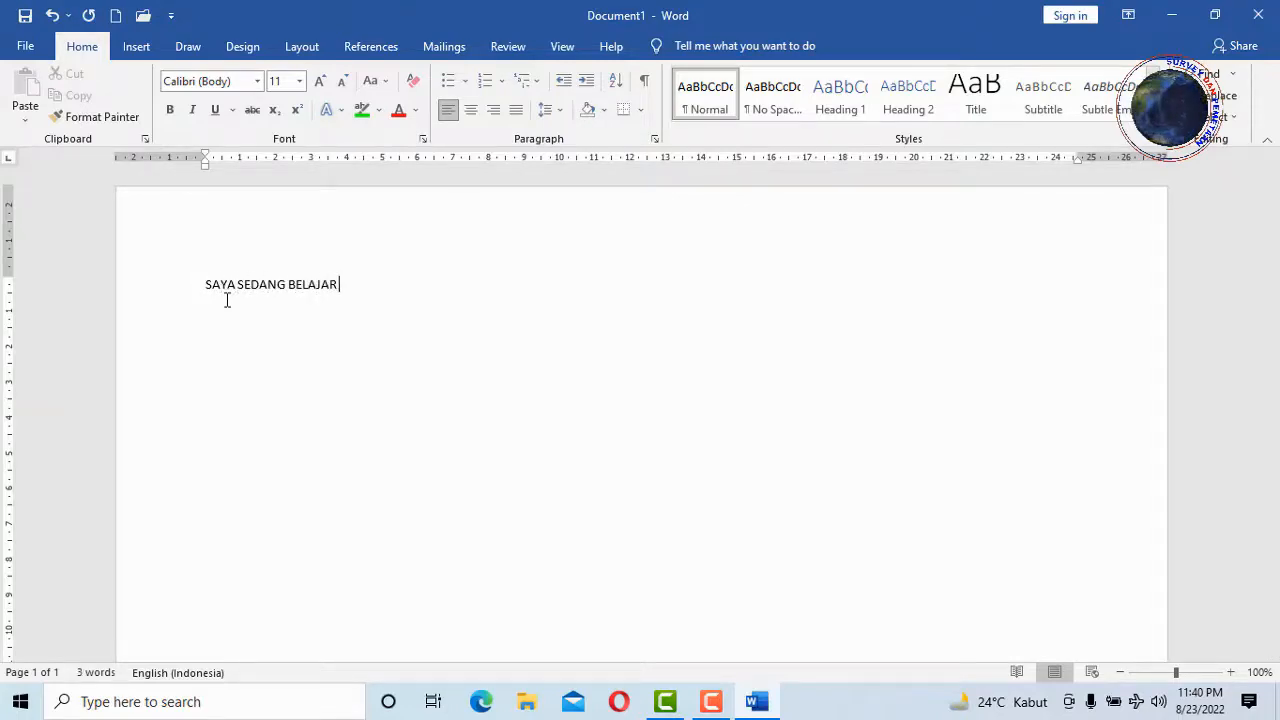
pyautogui.write('MS W')
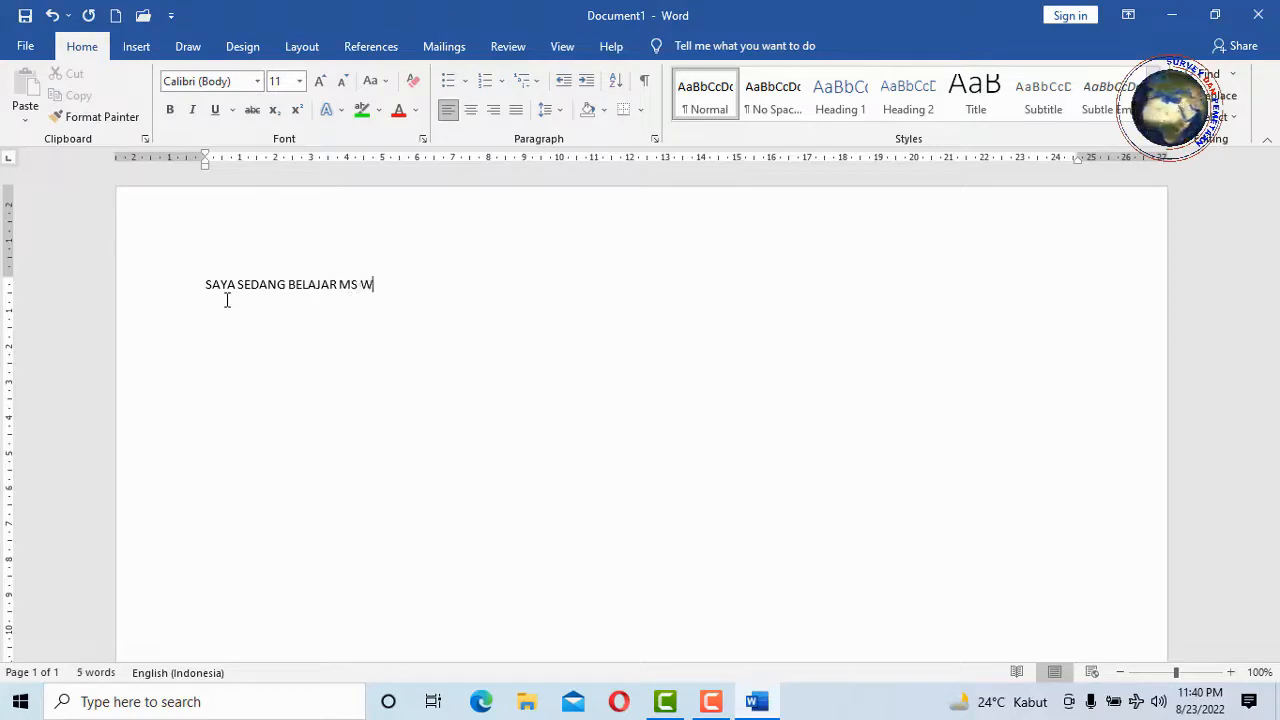
pyautogui.write('ORD')
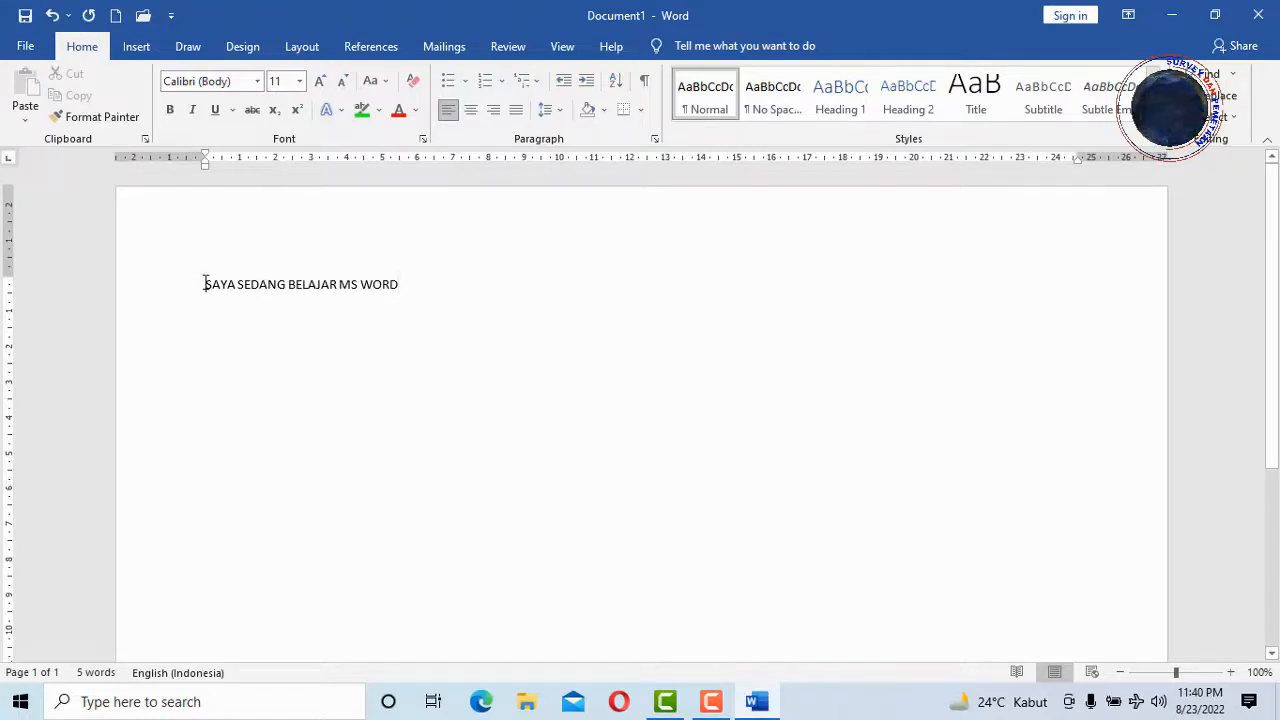
# Copy the sentence "SAYA SEDANG BELAJAR MS WORD" and paste it repeatedly after the original until the paragraph reaches a sixth line
pyautogui.moveTo(209, 281); pyautogui.dragTo(408, 307)
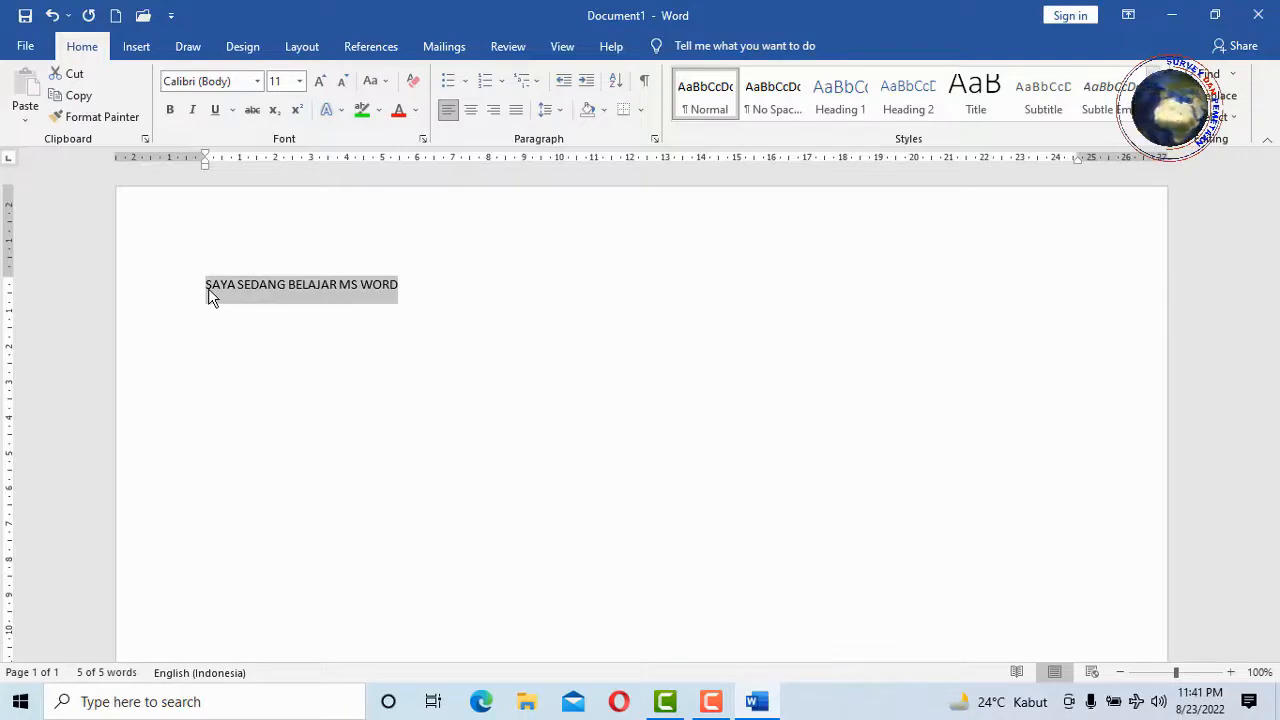
pyautogui.click(82, 99)
pyautogui.click(421, 285)
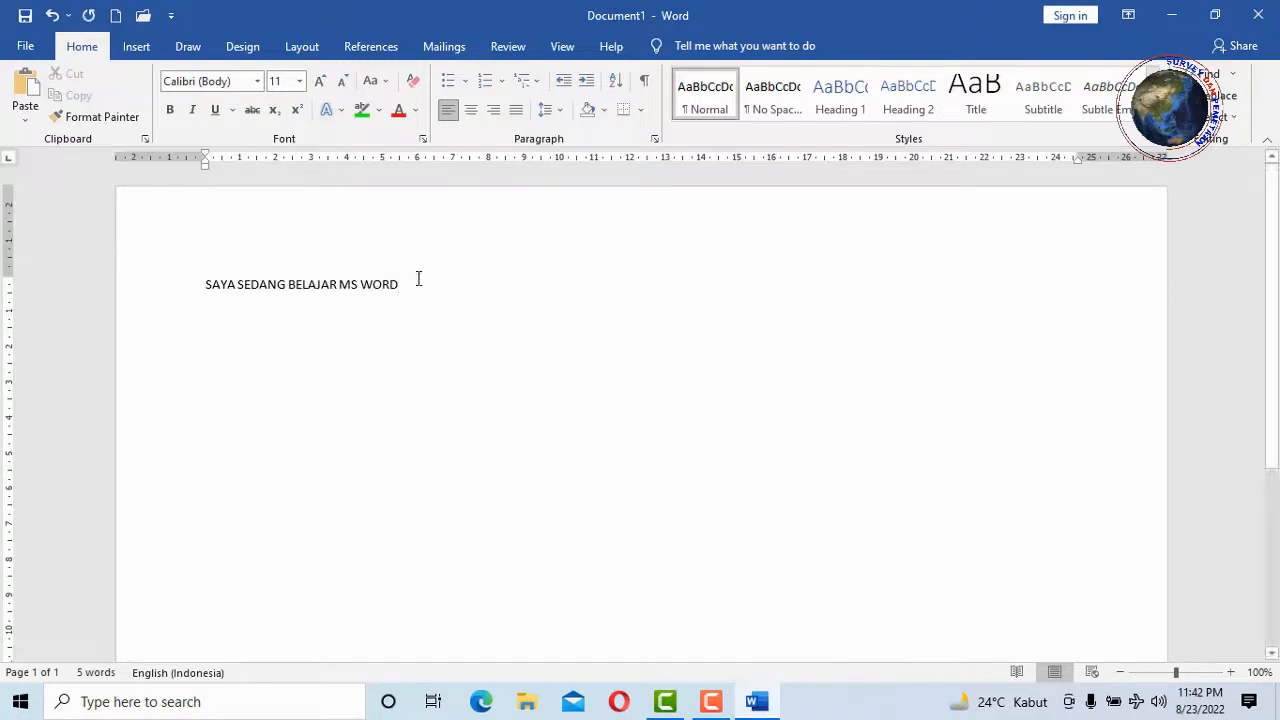
pyautogui.click(22, 93)
pyautogui.click(27, 96)
pyautogui.click(27, 96)
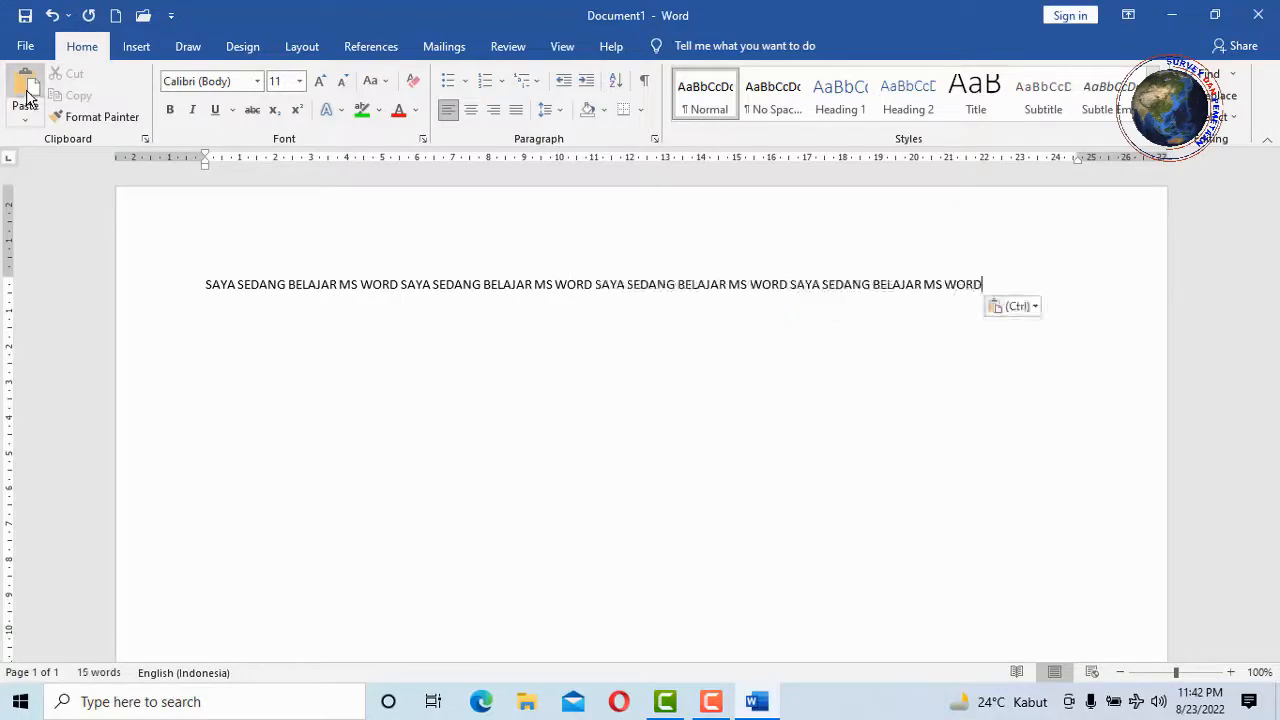
pyautogui.click(28, 96)
pyautogui.click(29, 95)
pyautogui.click(30, 95)
pyautogui.doubleClick(30, 95)
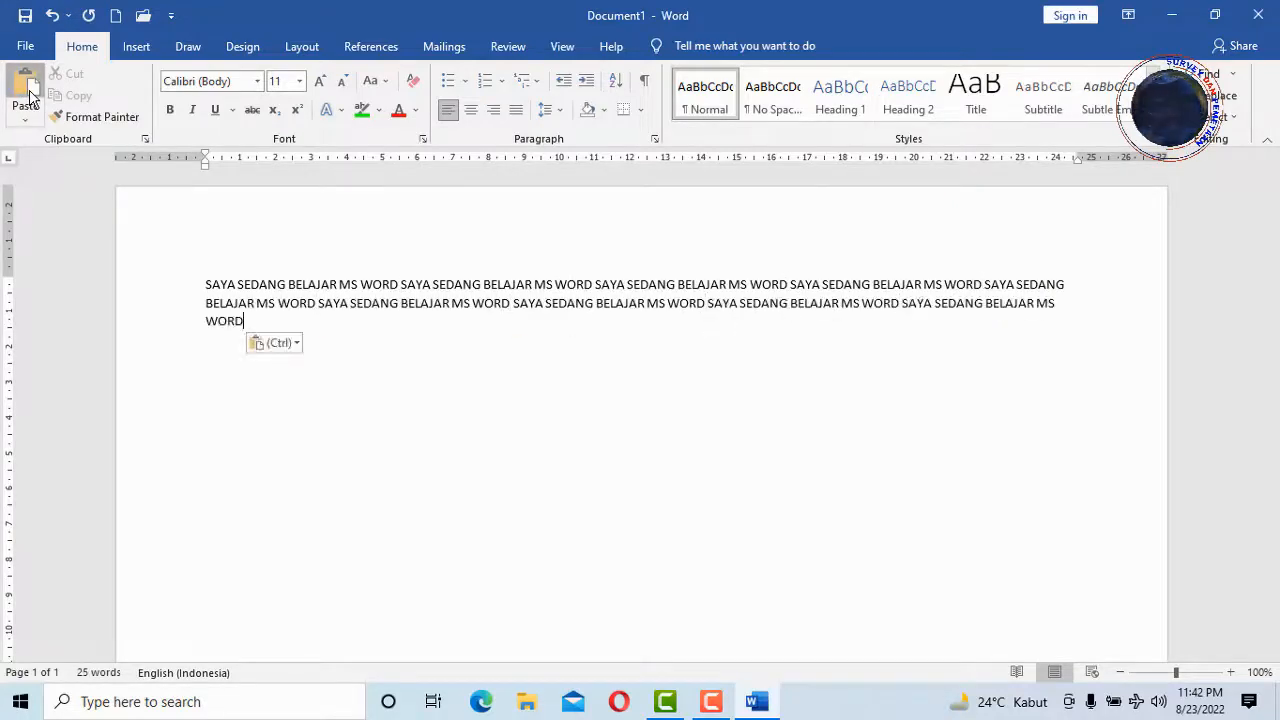
pyautogui.tripleClick(30, 95)
pyautogui.doubleClick(30, 95)
pyautogui.tripleClick(30, 95)
pyautogui.doubleClick(30, 95)
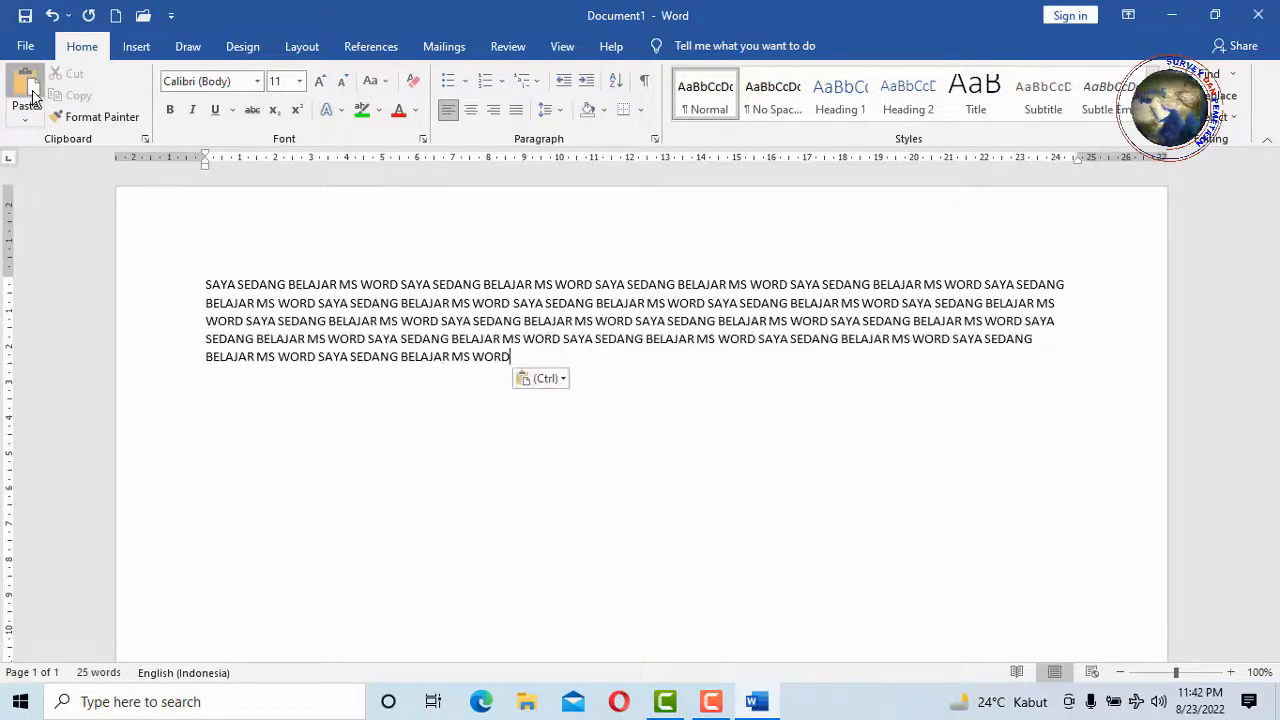
pyautogui.doubleClick(30, 95)
pyautogui.click(30, 95)
# Paste the copied sentence as two separate paragraphs below the long paragraph
pyautogui.press('Return')
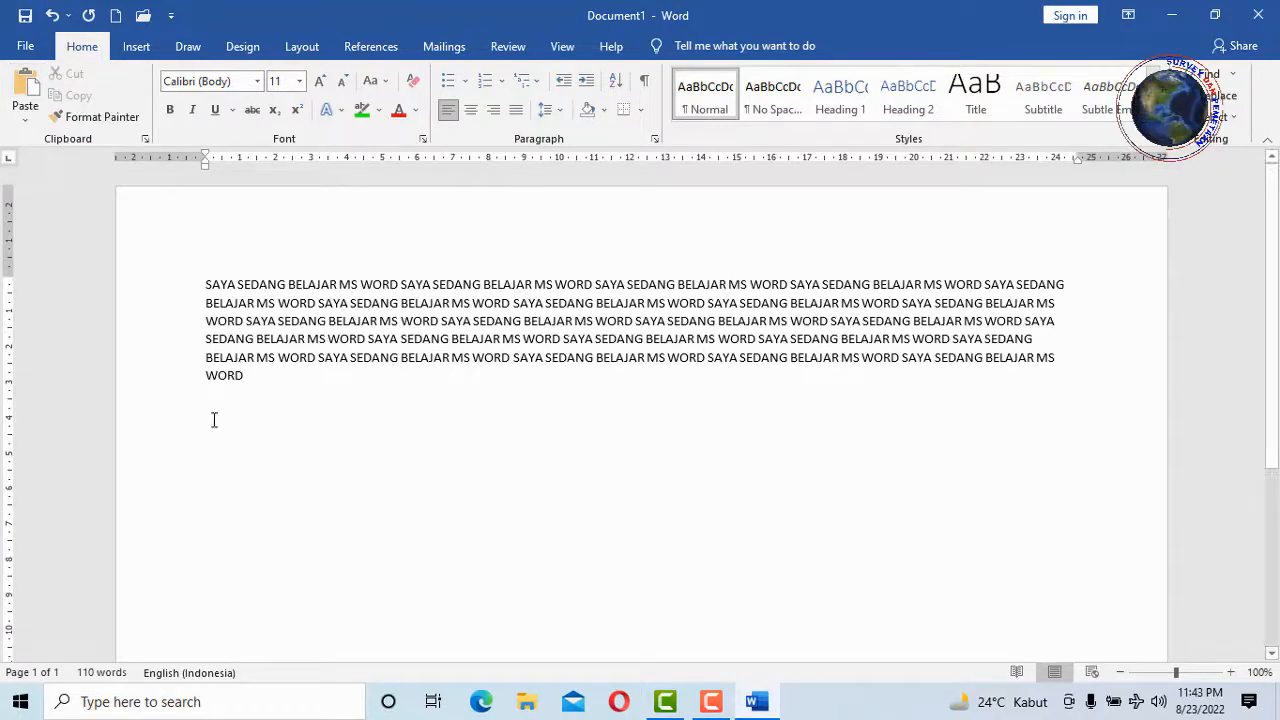
pyautogui.click(27, 96)
pyautogui.press('Return')
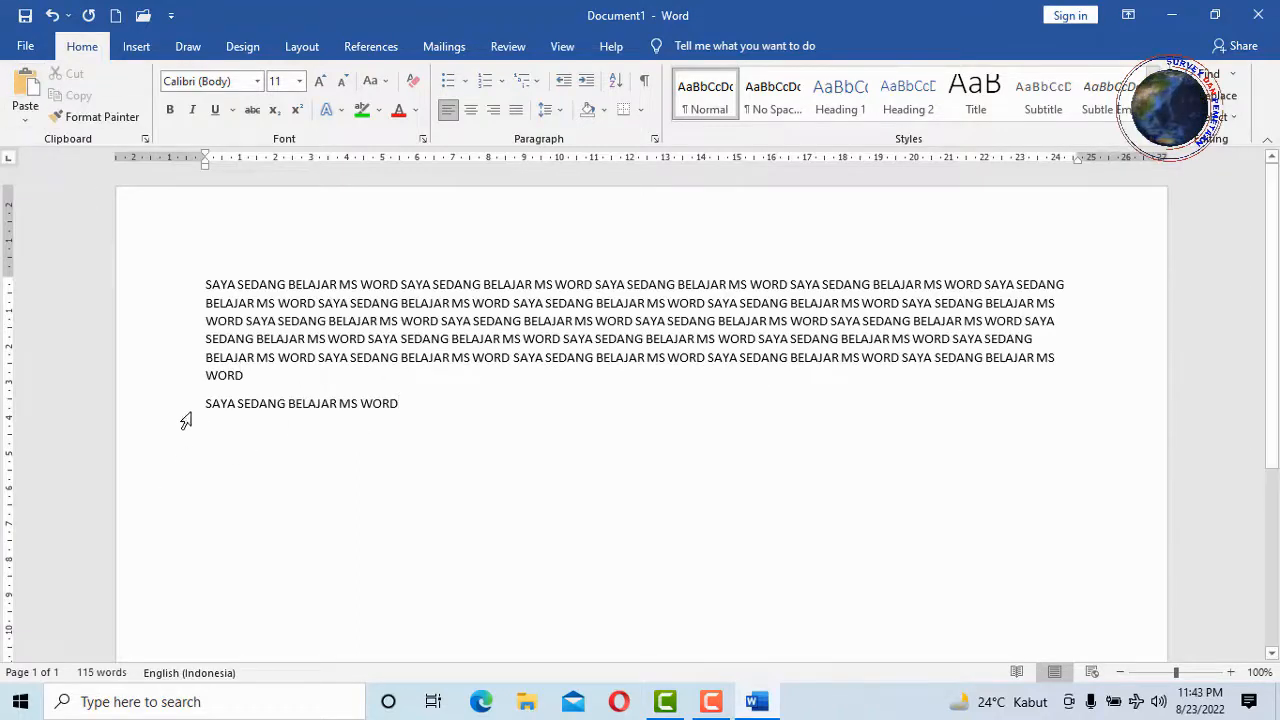
pyautogui.click(27, 96)
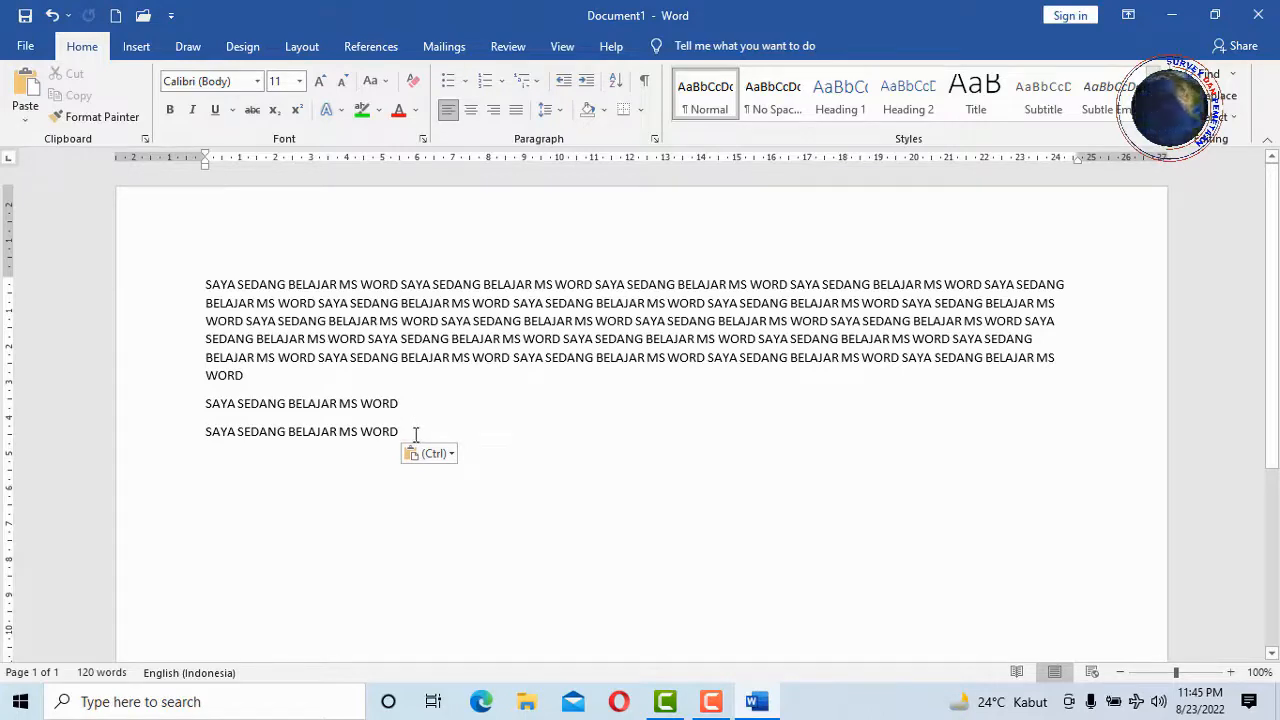
# Undo the pasted sentences in the two separate paragraphs and redo them
pyautogui.click(53, 16)
pyautogui.click(53, 16)
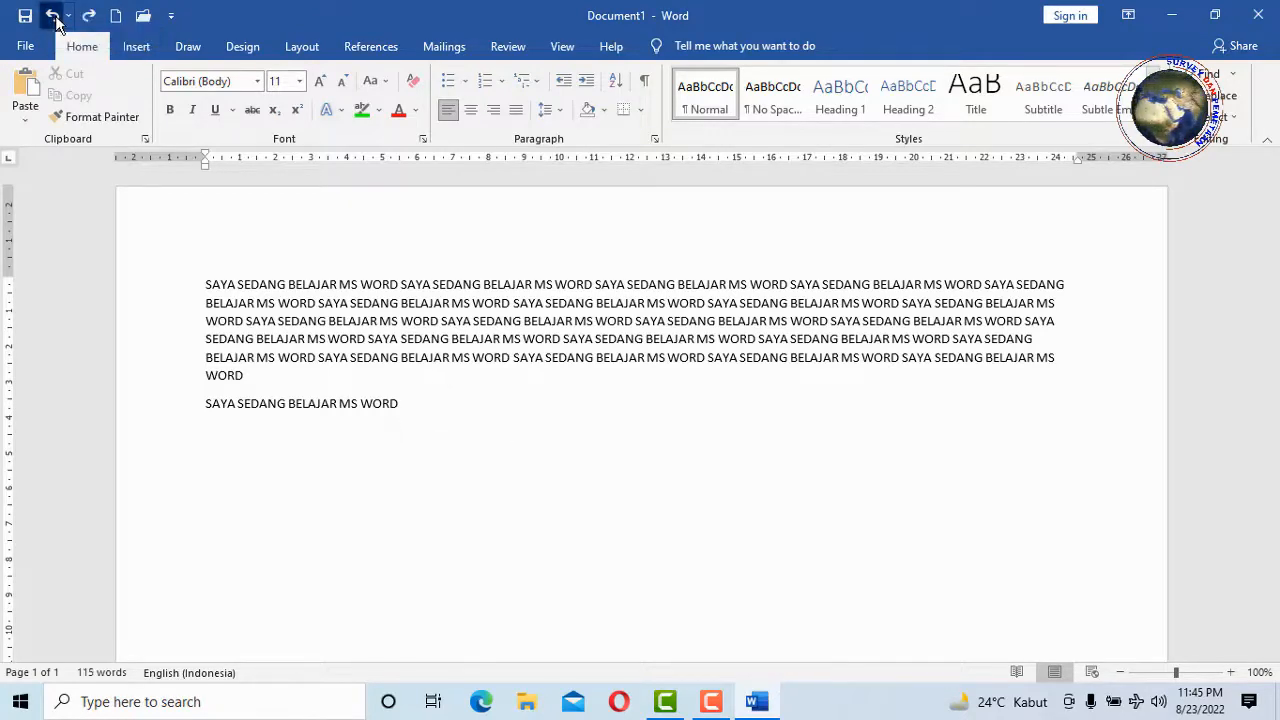
pyautogui.click(53, 16)
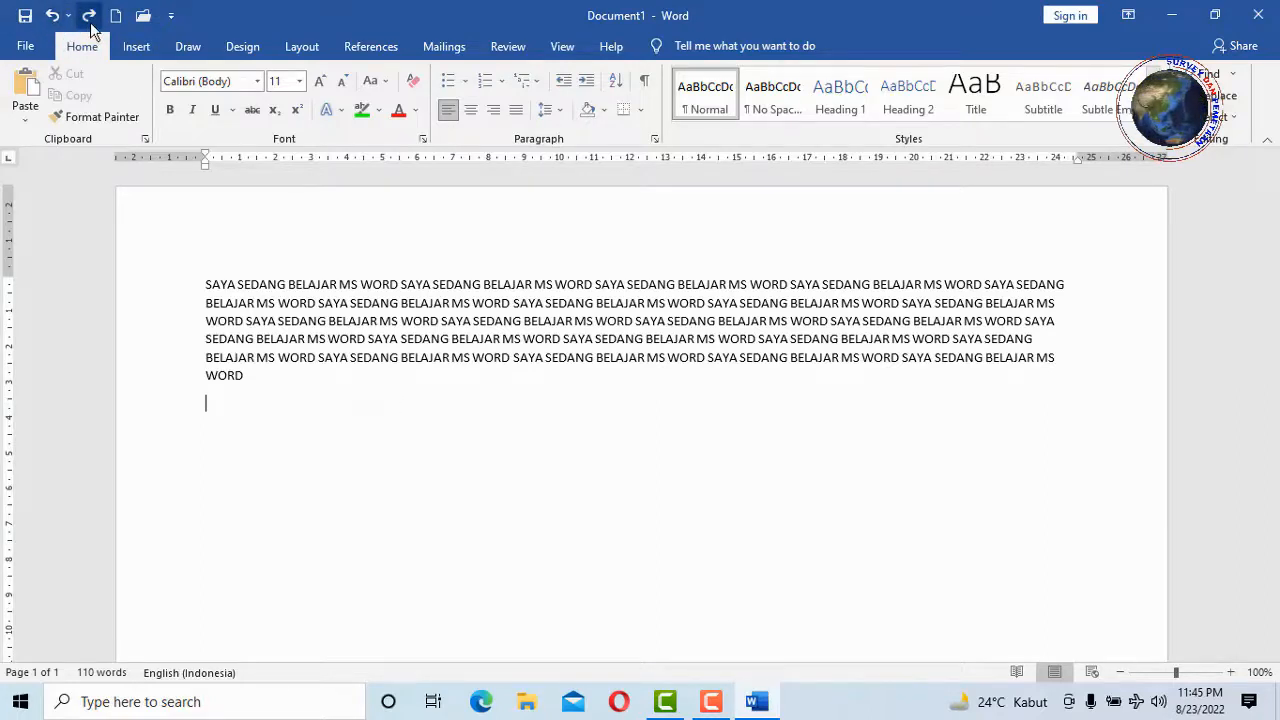
pyautogui.click(89, 16)
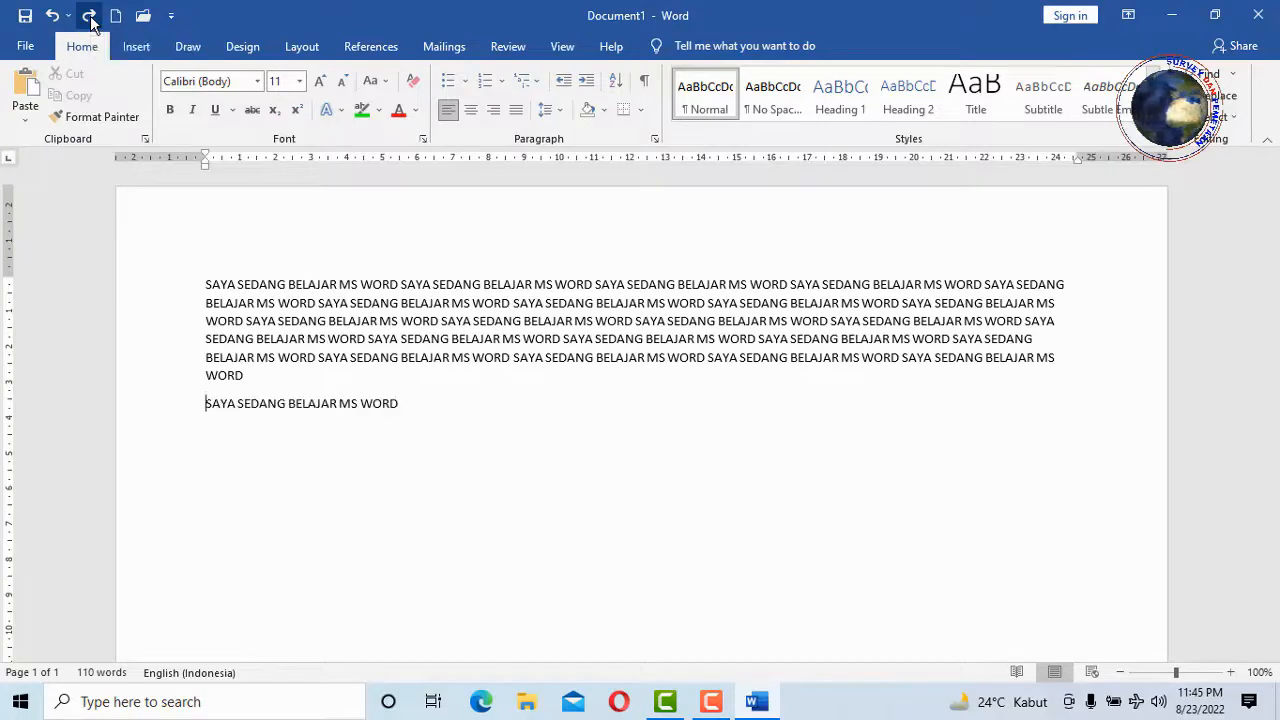
pyautogui.click(89, 16)
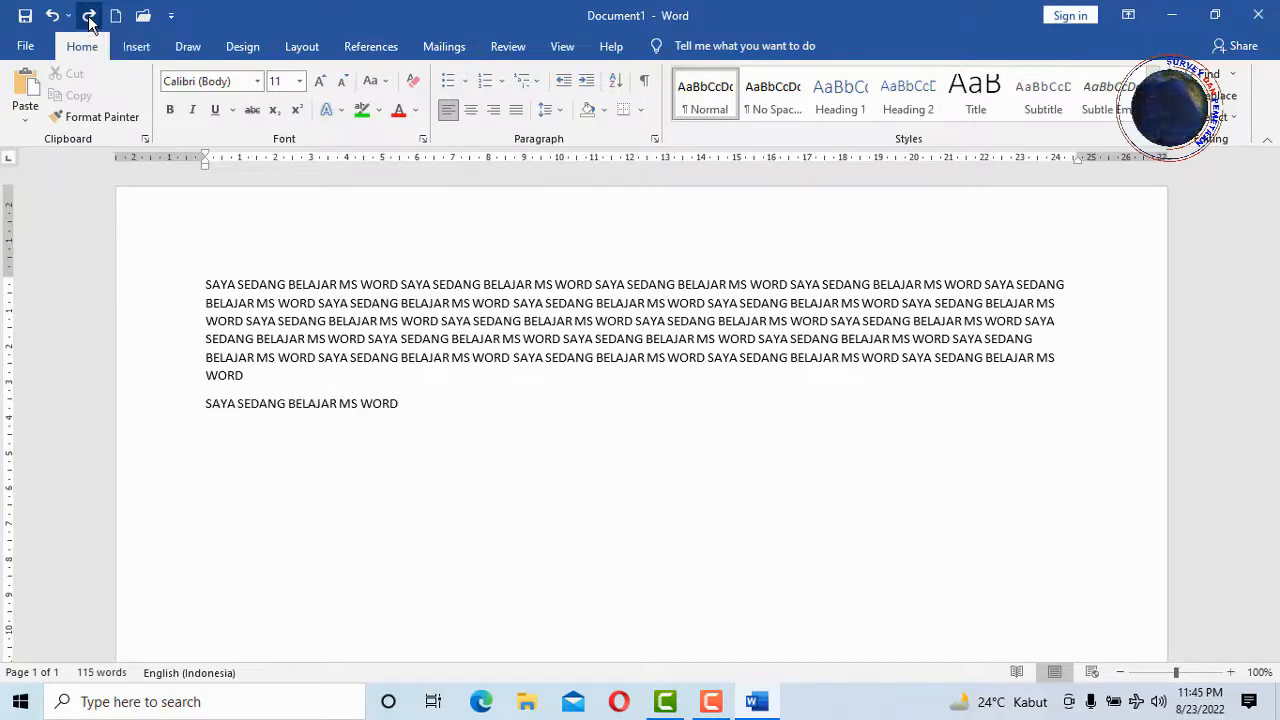
pyautogui.click(89, 16)
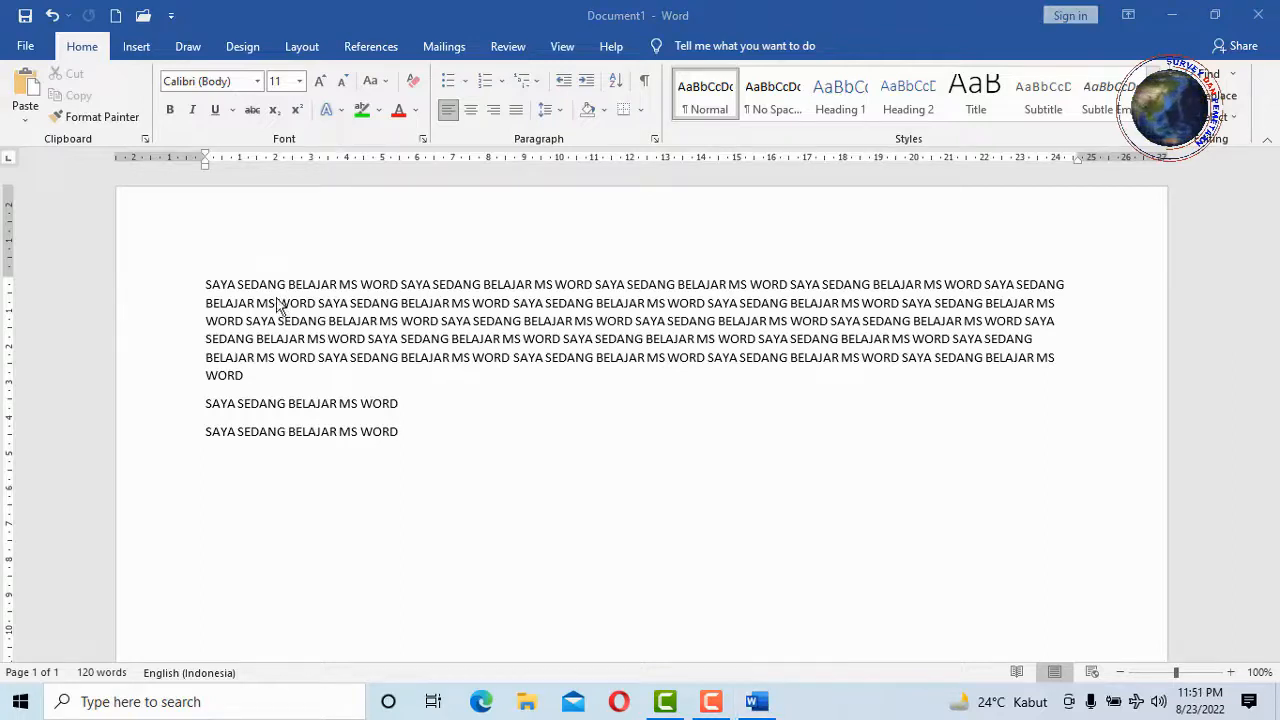
# Apply bold to the first line of the long paragraph and remove it again
pyautogui.click(208, 286)
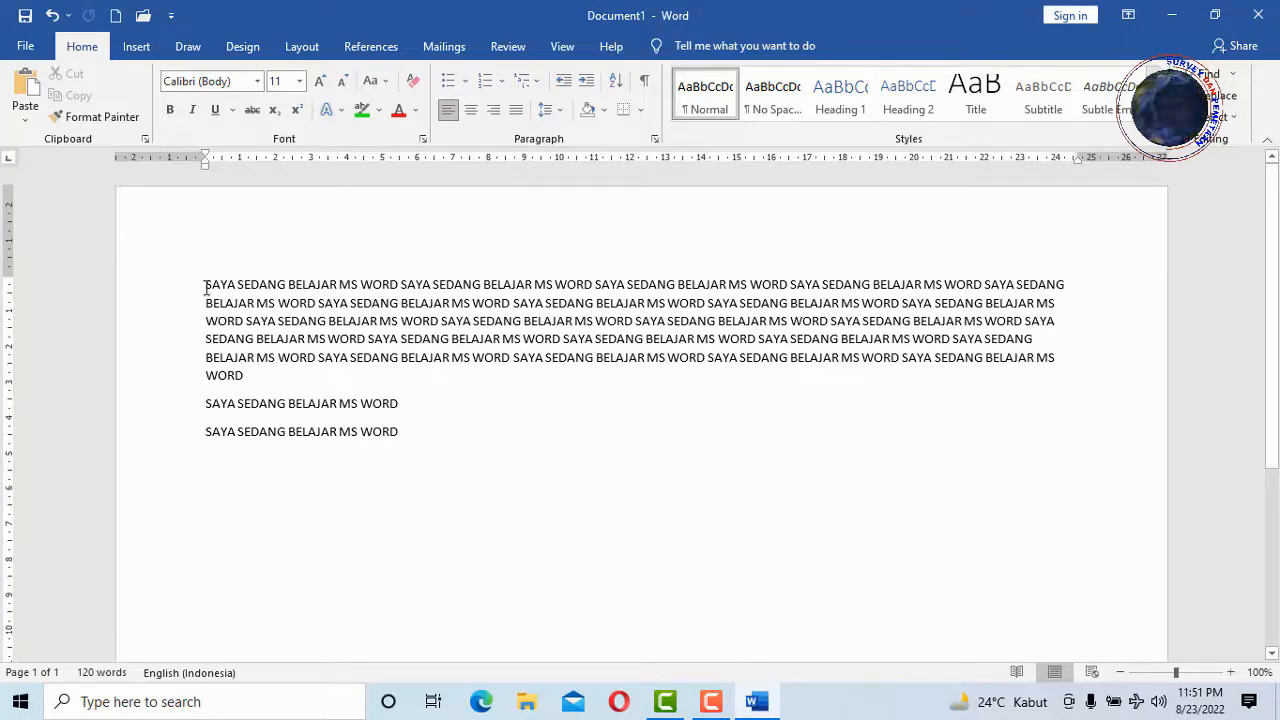
pyautogui.moveTo(206, 288); pyautogui.dragTo(1063, 288)
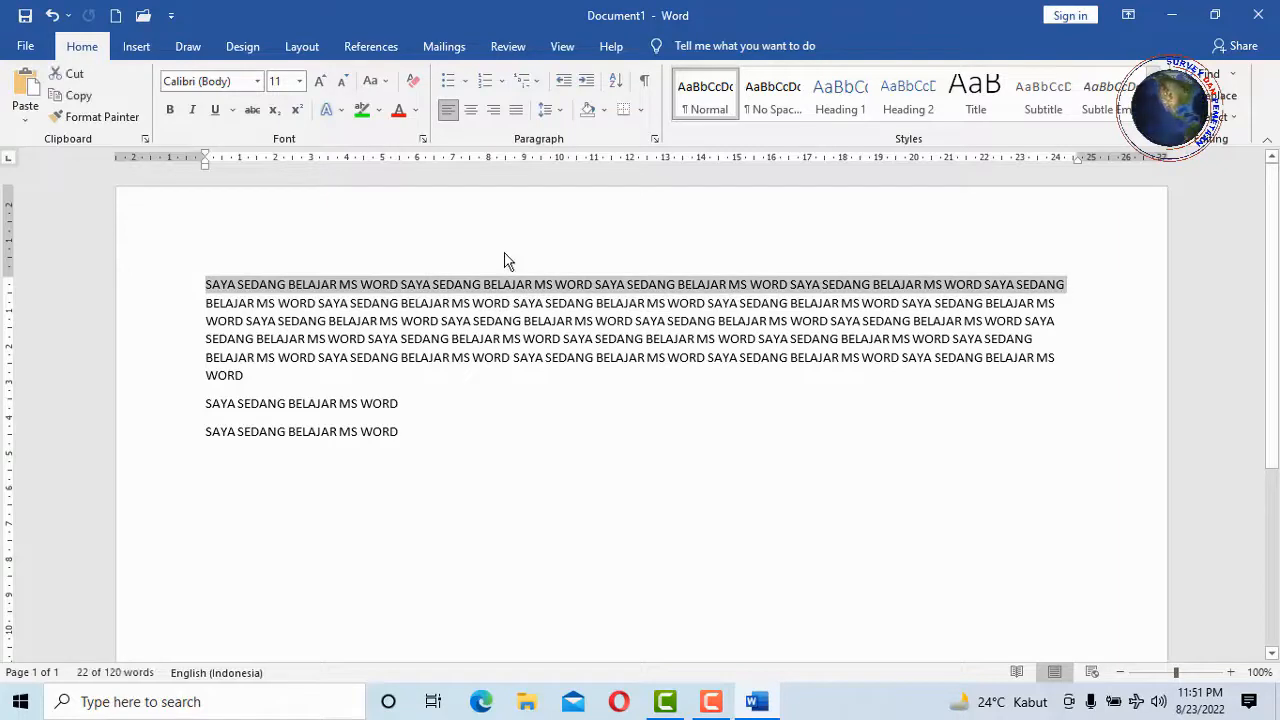
pyautogui.click(169, 111)
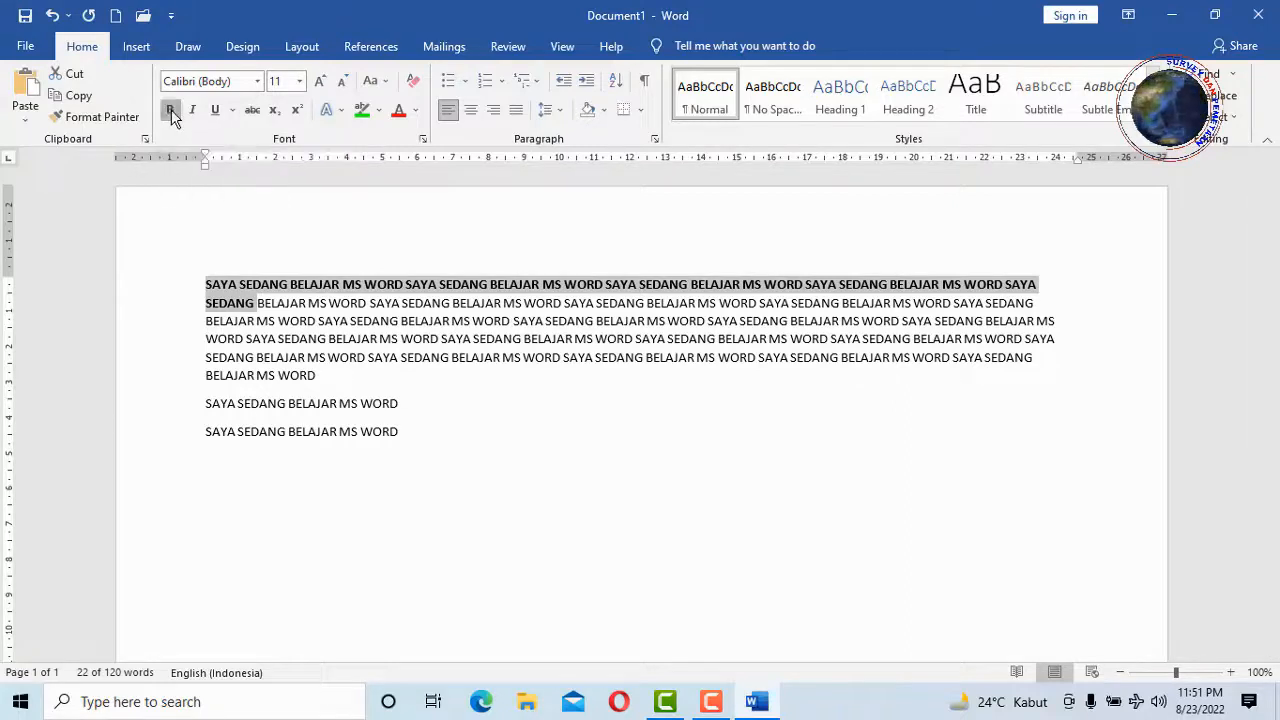
pyautogui.click(170, 111)
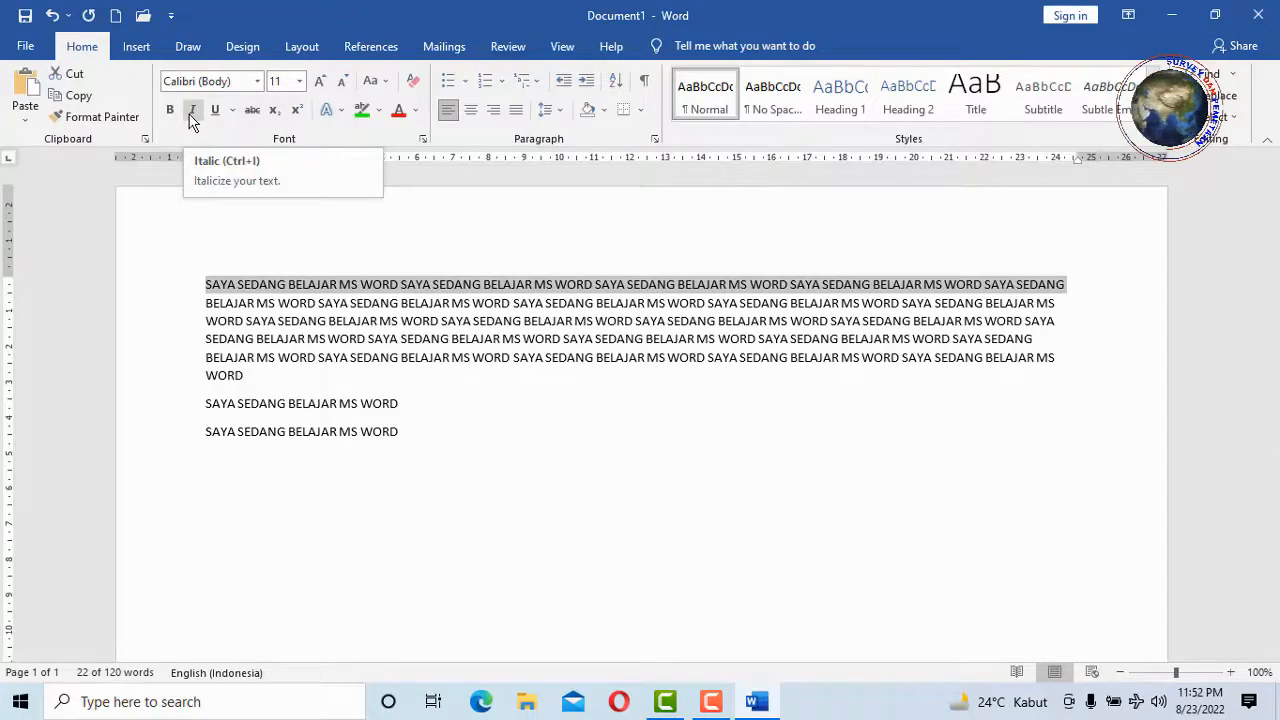
# Try italic and underline one after the other on all the text, removing each again
pyautogui.click(207, 287)
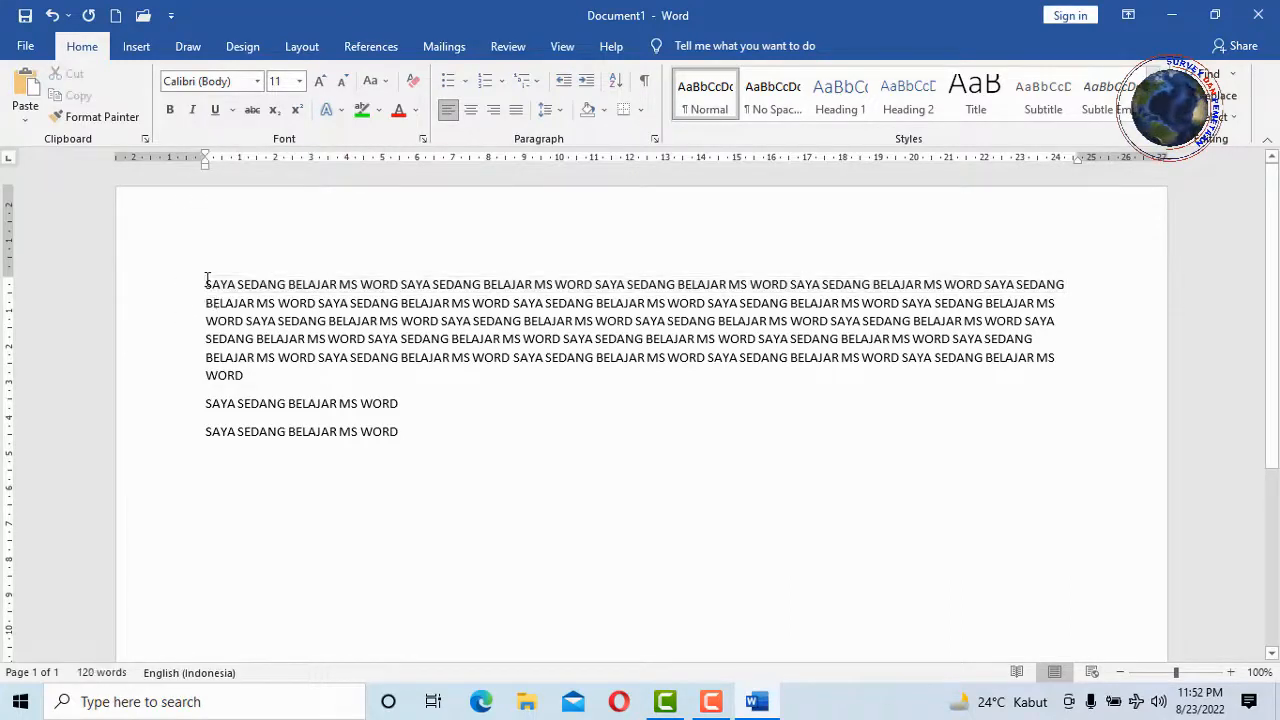
pyautogui.moveTo(207, 280); pyautogui.dragTo(424, 458)
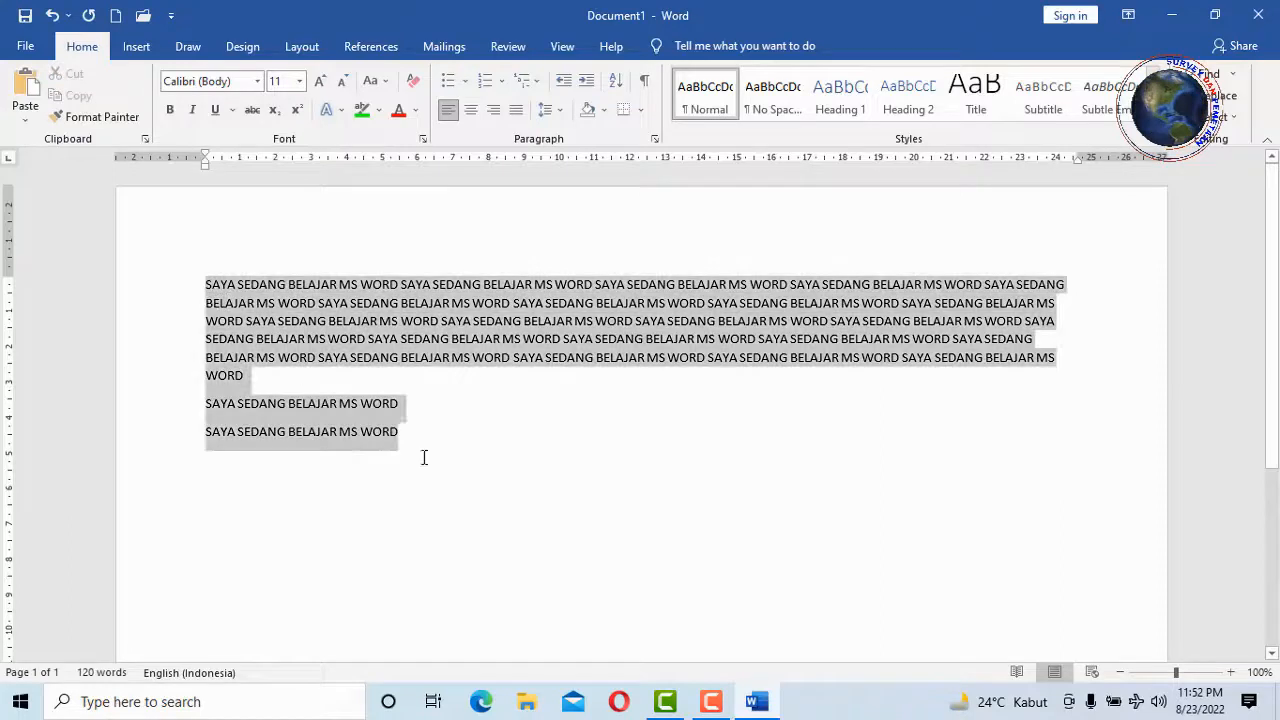
pyautogui.click(196, 108)
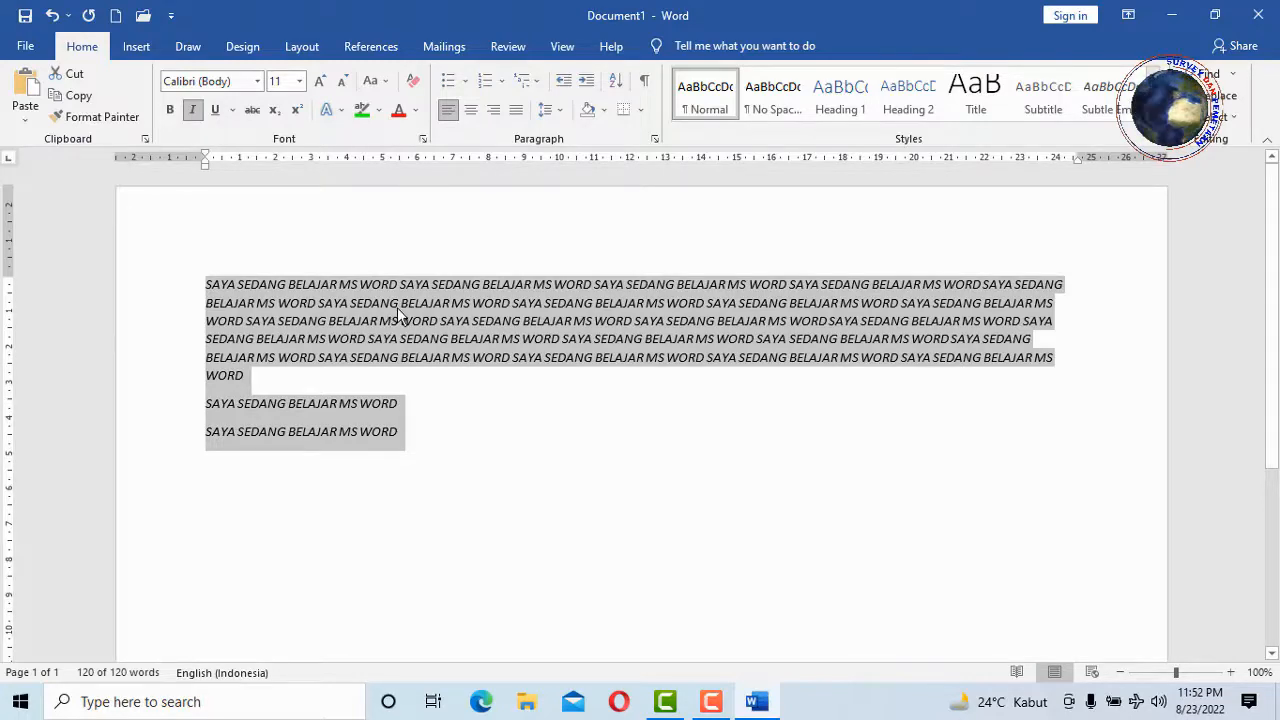
pyautogui.click(194, 110)
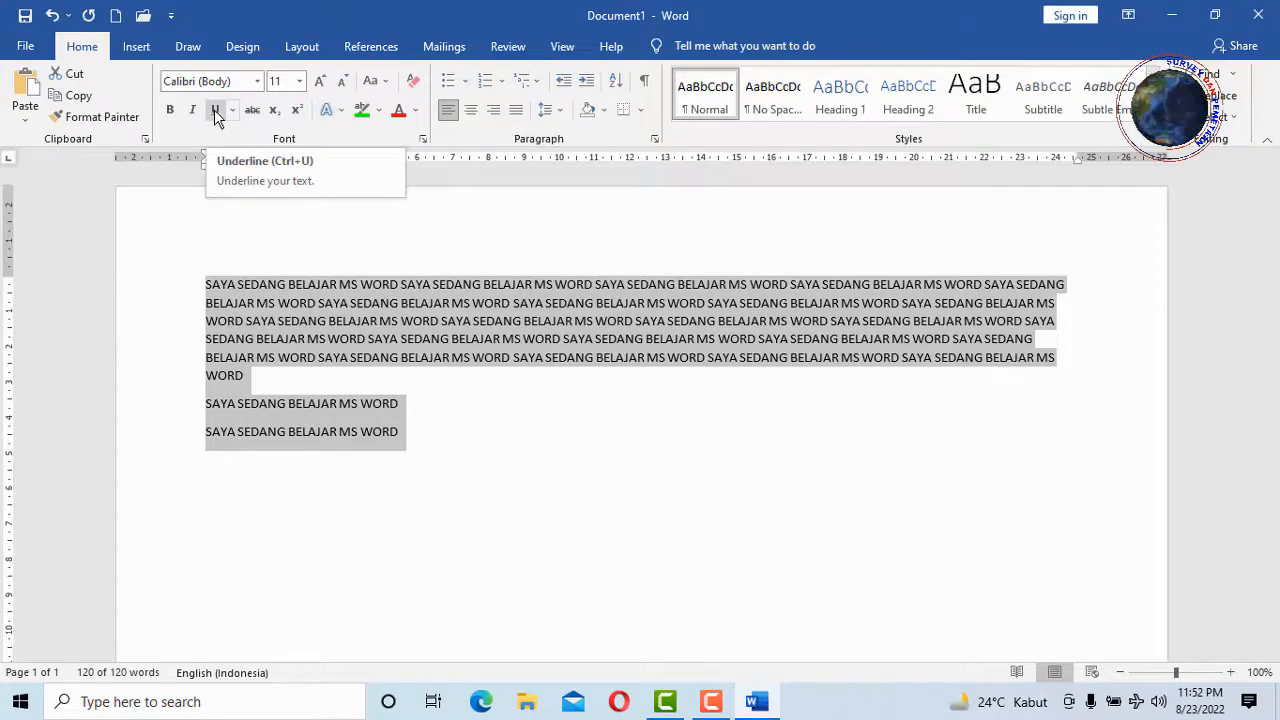
pyautogui.click(216, 111)
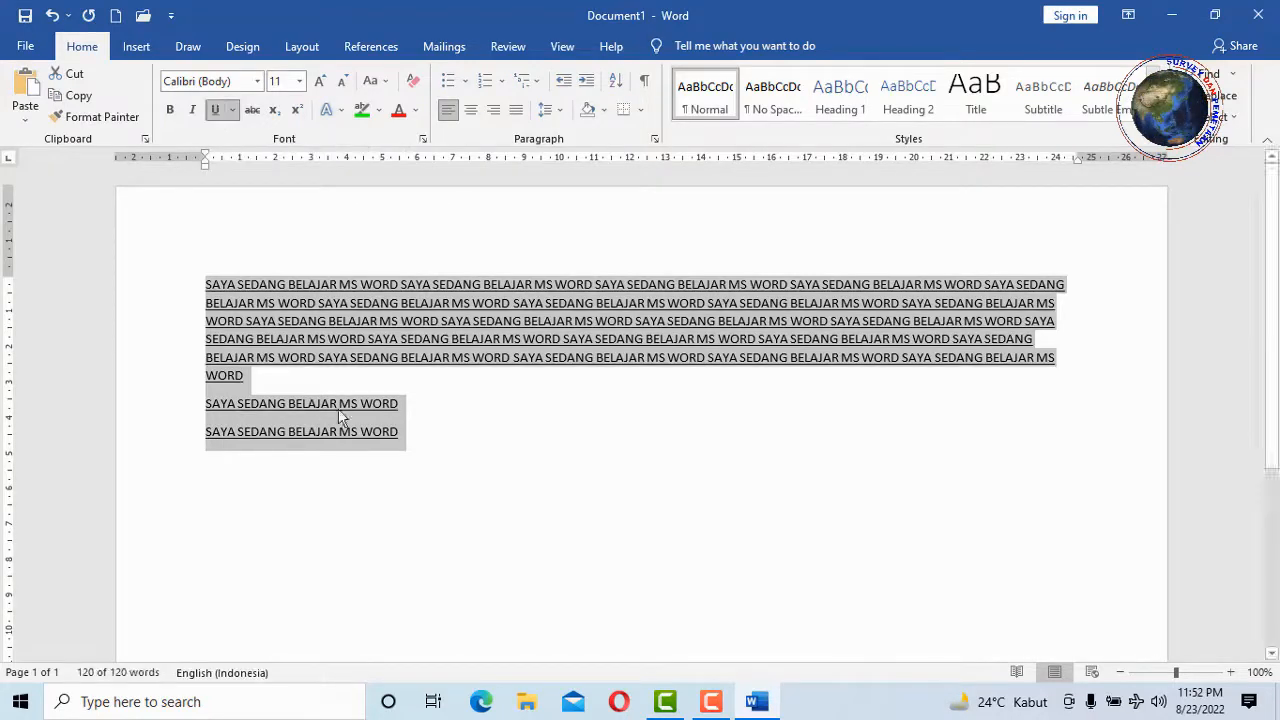
pyautogui.hotkey('ctrl', 'u')
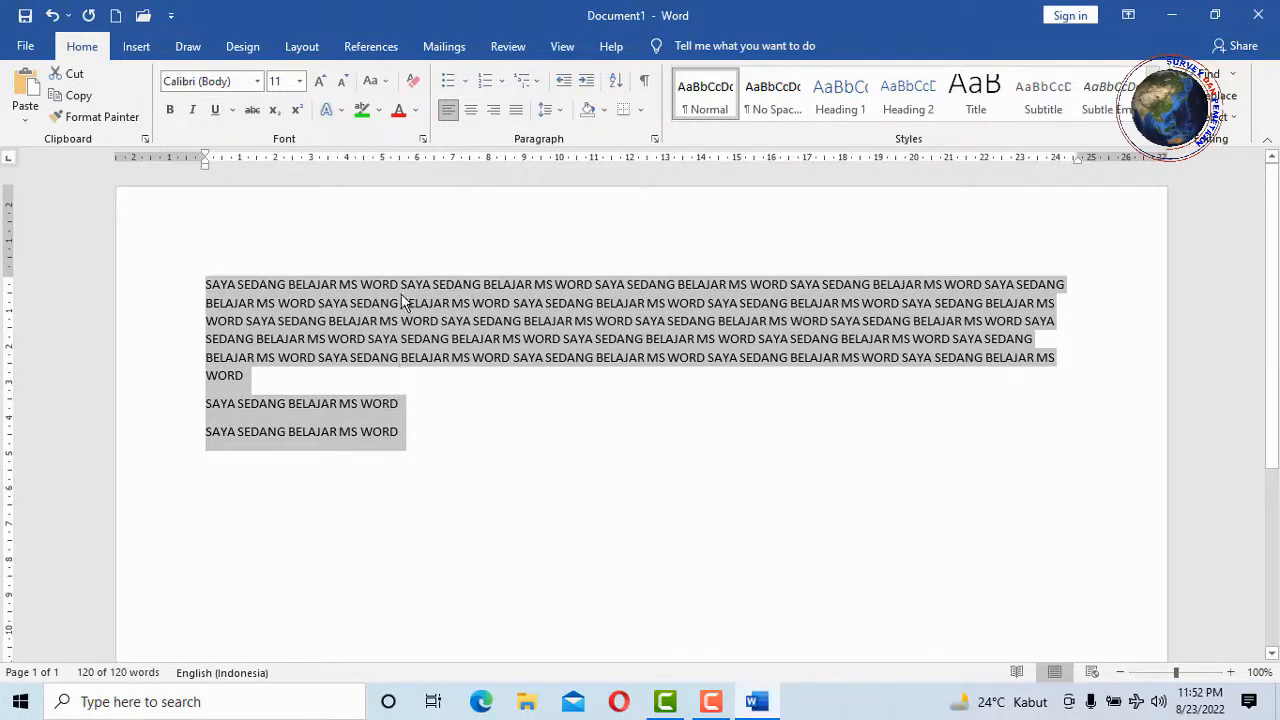
# Look through the available fonts and set all the selected text to Times New Roman
pyautogui.click(257, 82)
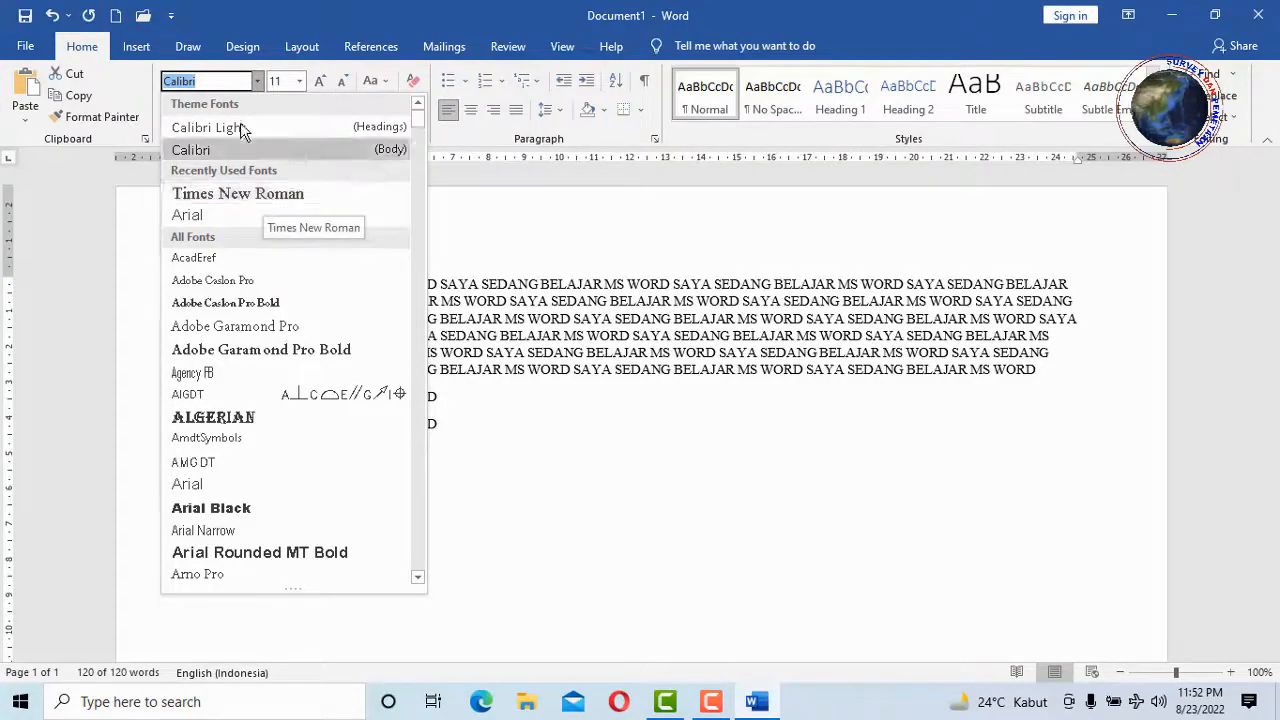
pyautogui.scroll(-4, 242, 260)
pyautogui.scroll(-3, 243, 266)
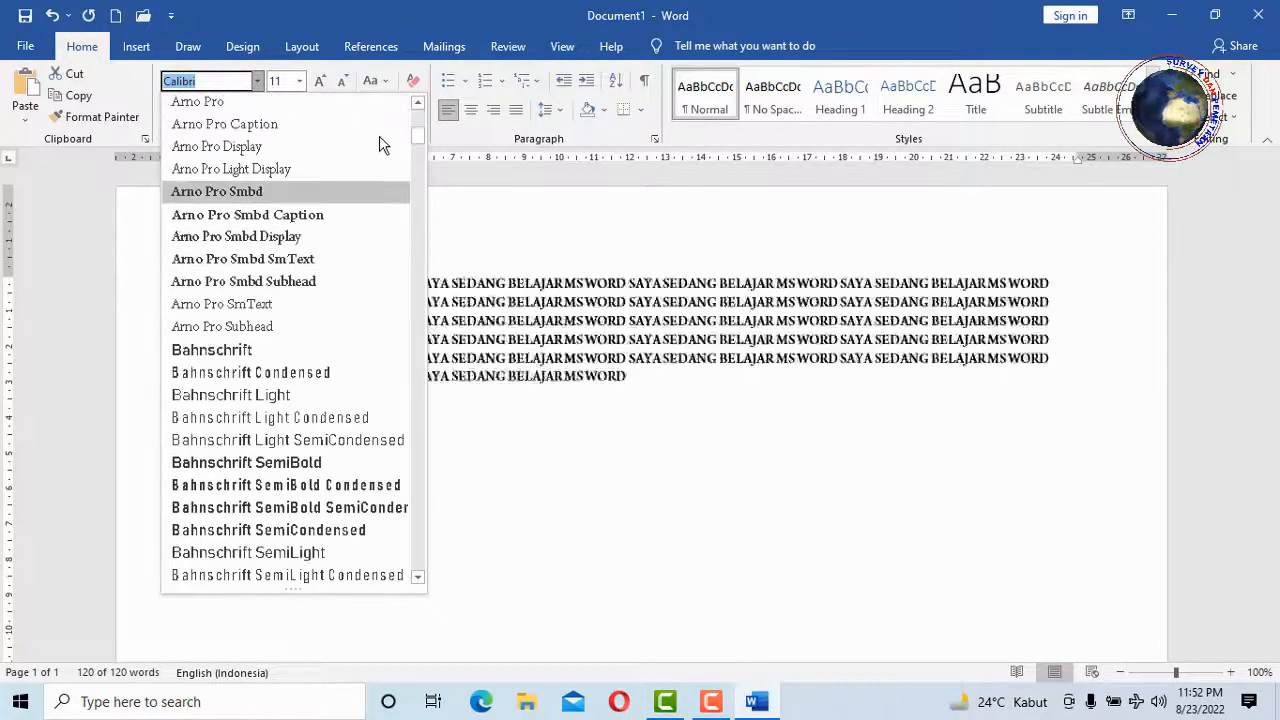
pyautogui.moveTo(417, 134); pyautogui.dragTo(420, 108)
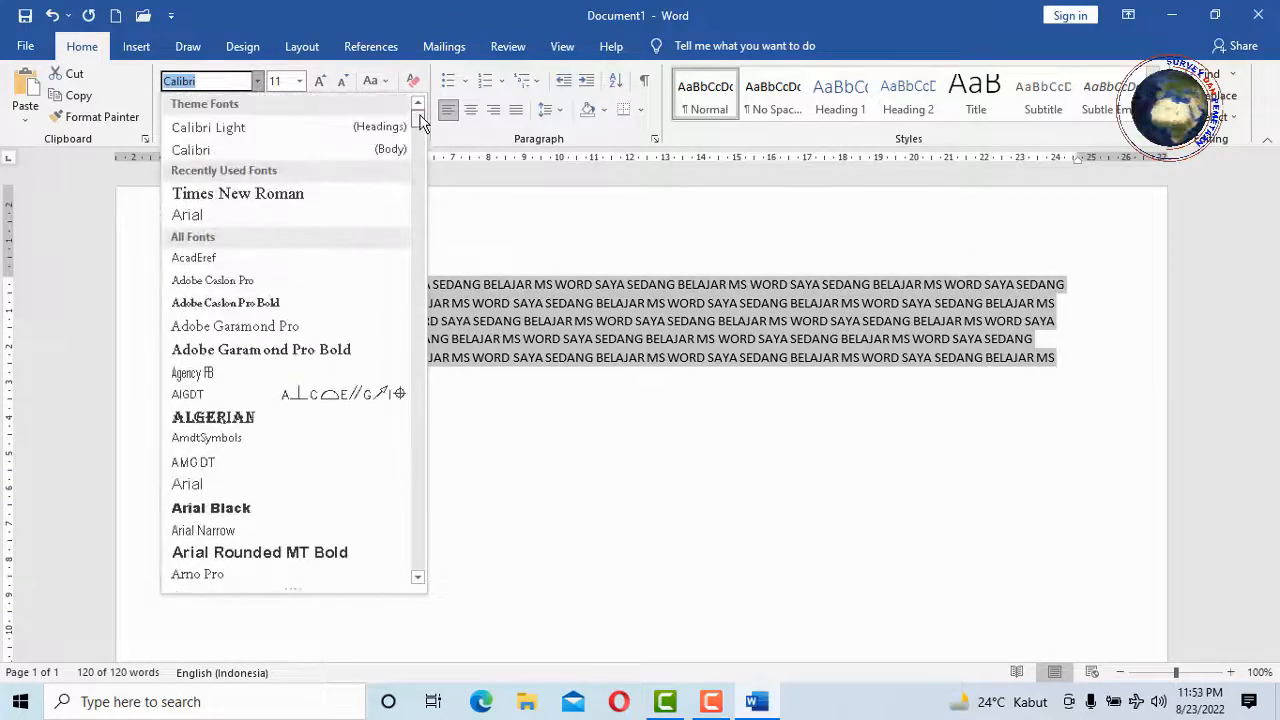
pyautogui.click(250, 206)
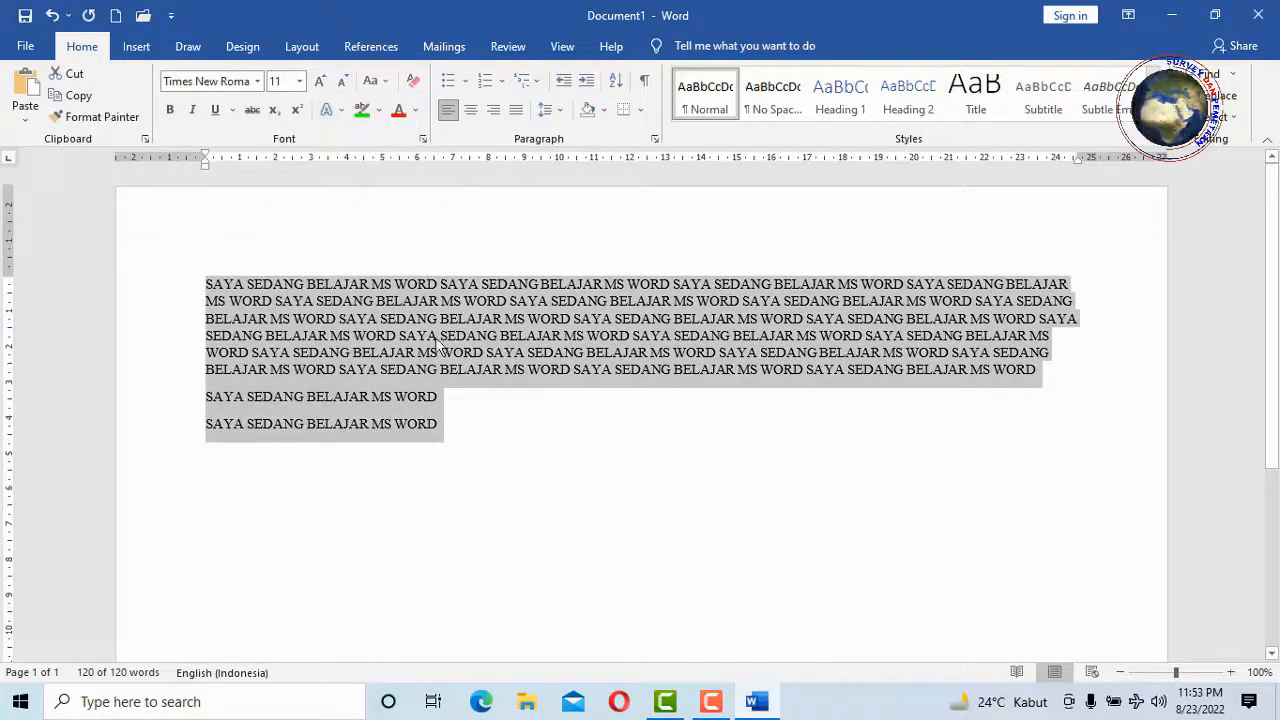
# Try font sizes 24 and 36 one after the other on all the selected text
pyautogui.click(300, 84)
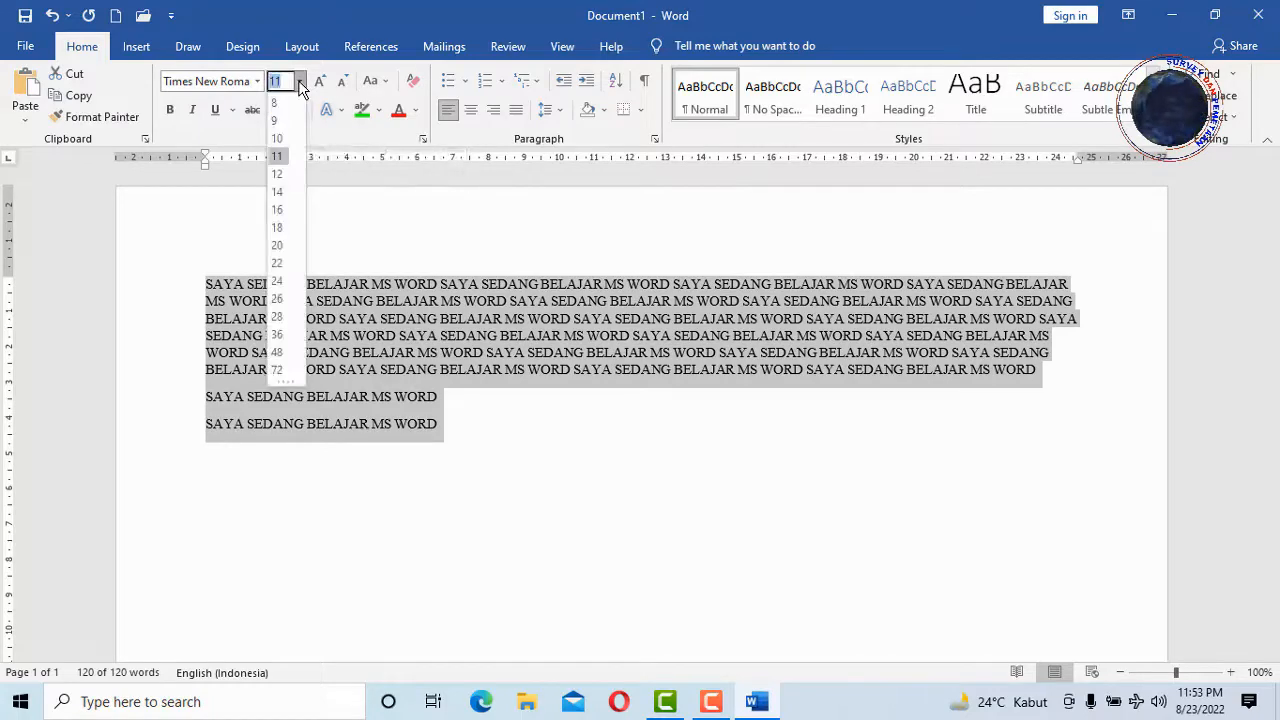
pyautogui.click(277, 281)
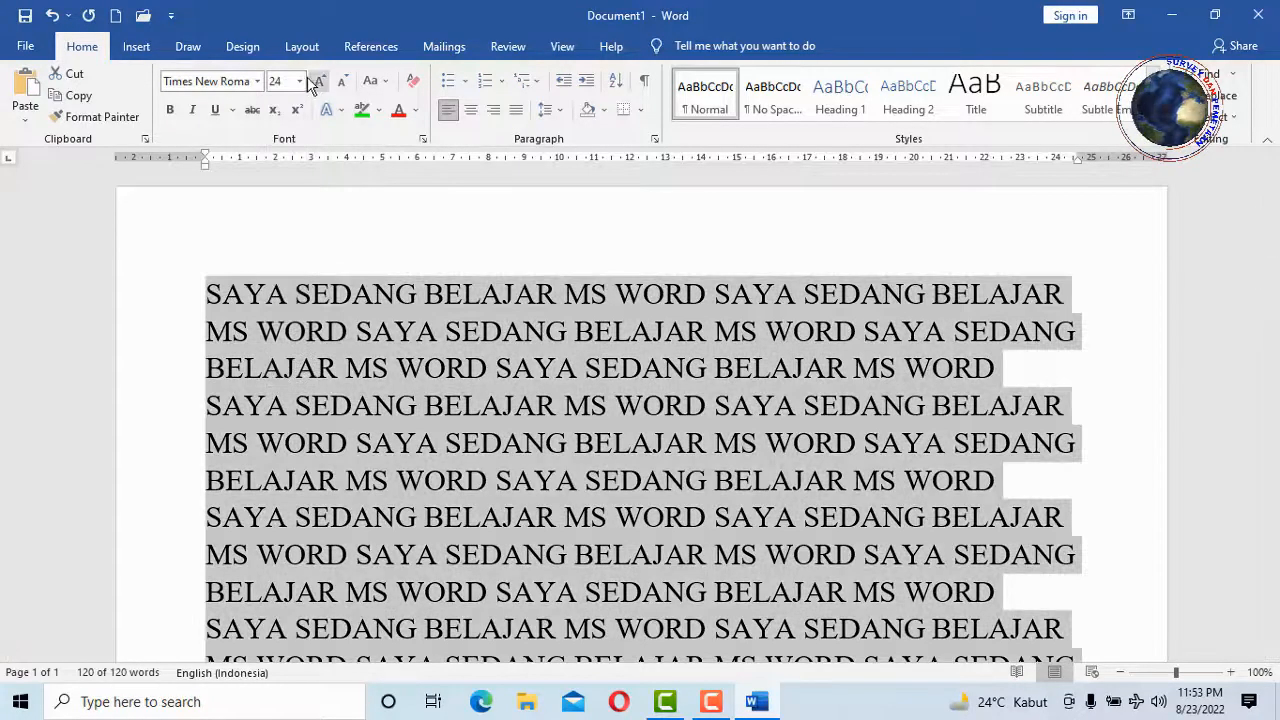
pyautogui.click(300, 80)
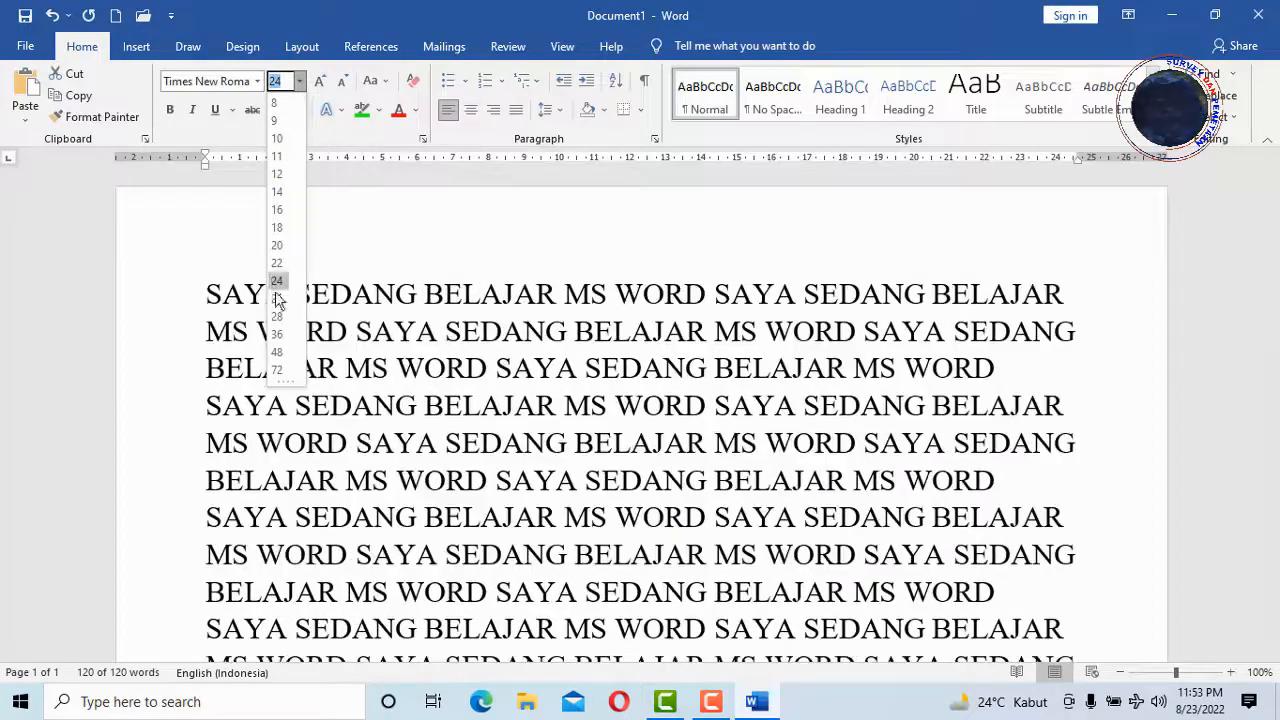
pyautogui.click(277, 334)
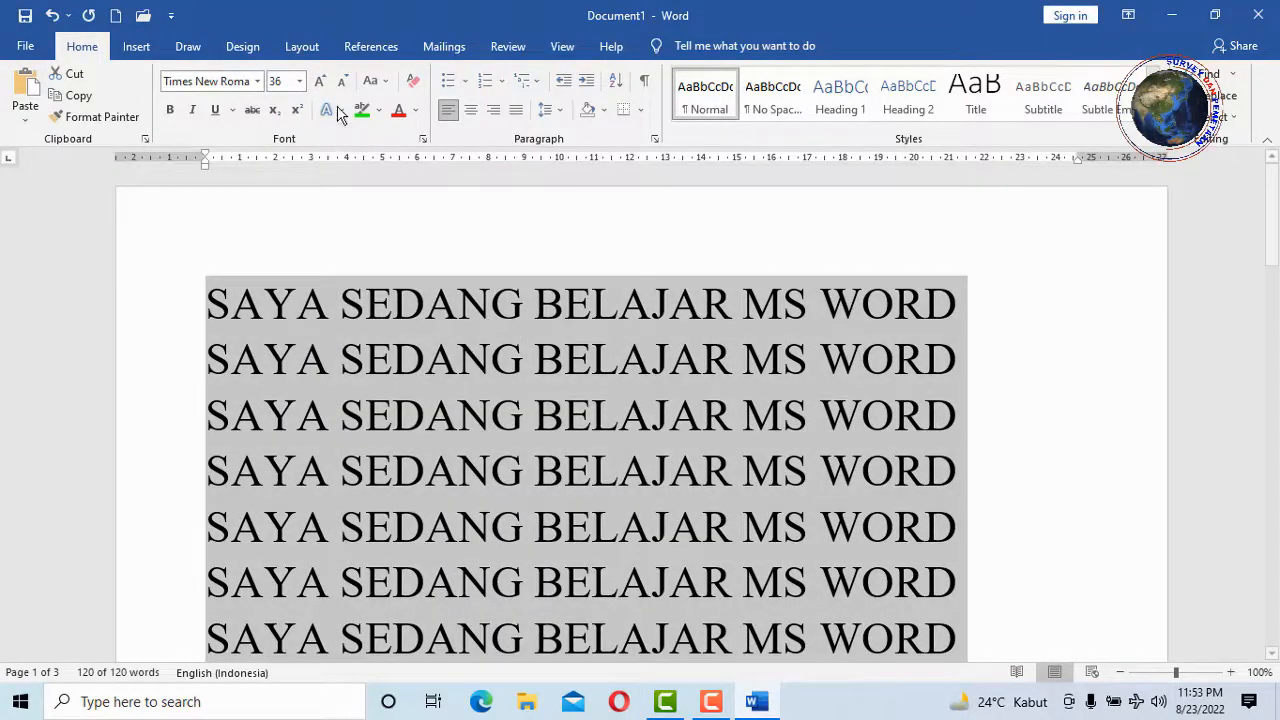
# Set the font size of all the selected text to 12 and clear the selection
pyautogui.click(269, 84)
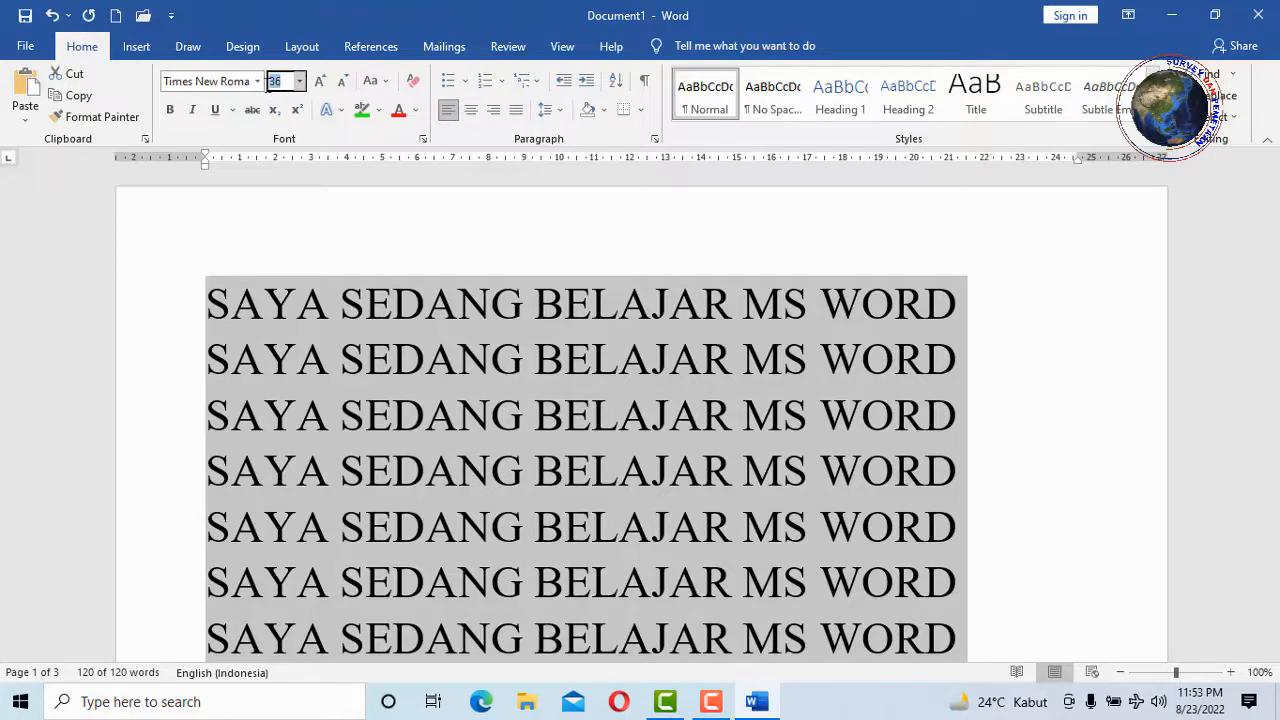
pyautogui.press('BackSpace')
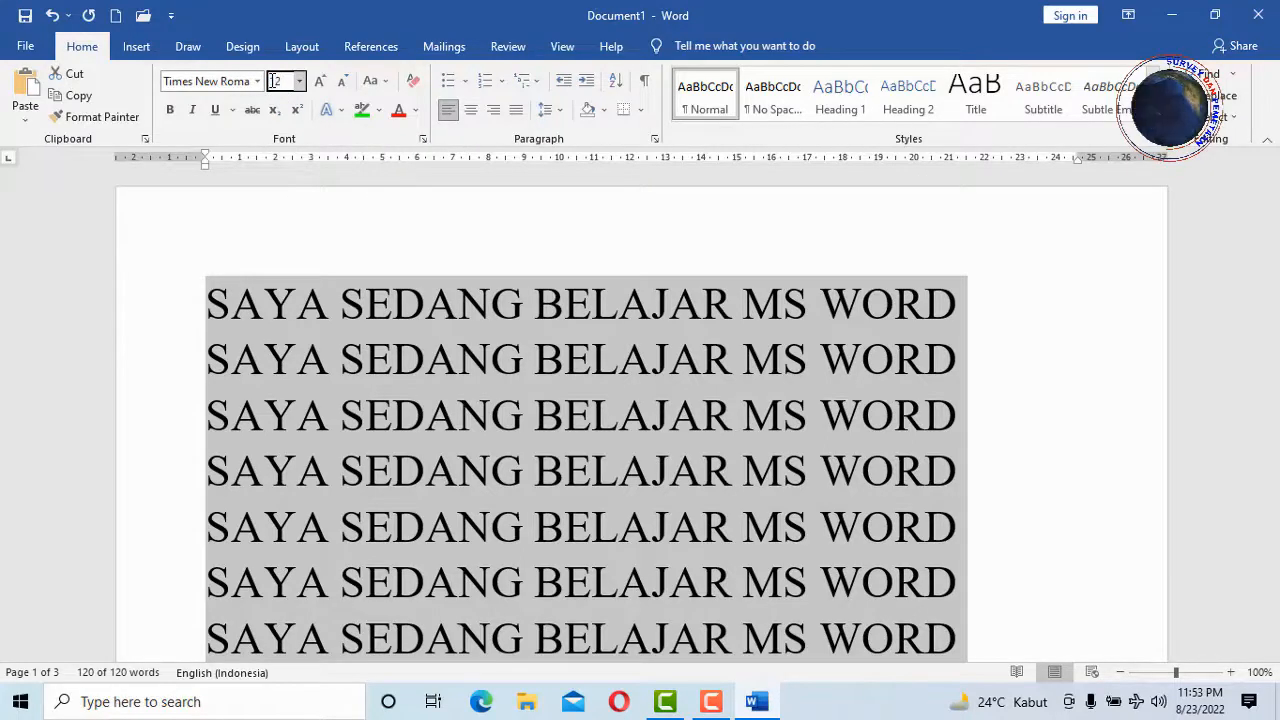
pyautogui.press('Return')
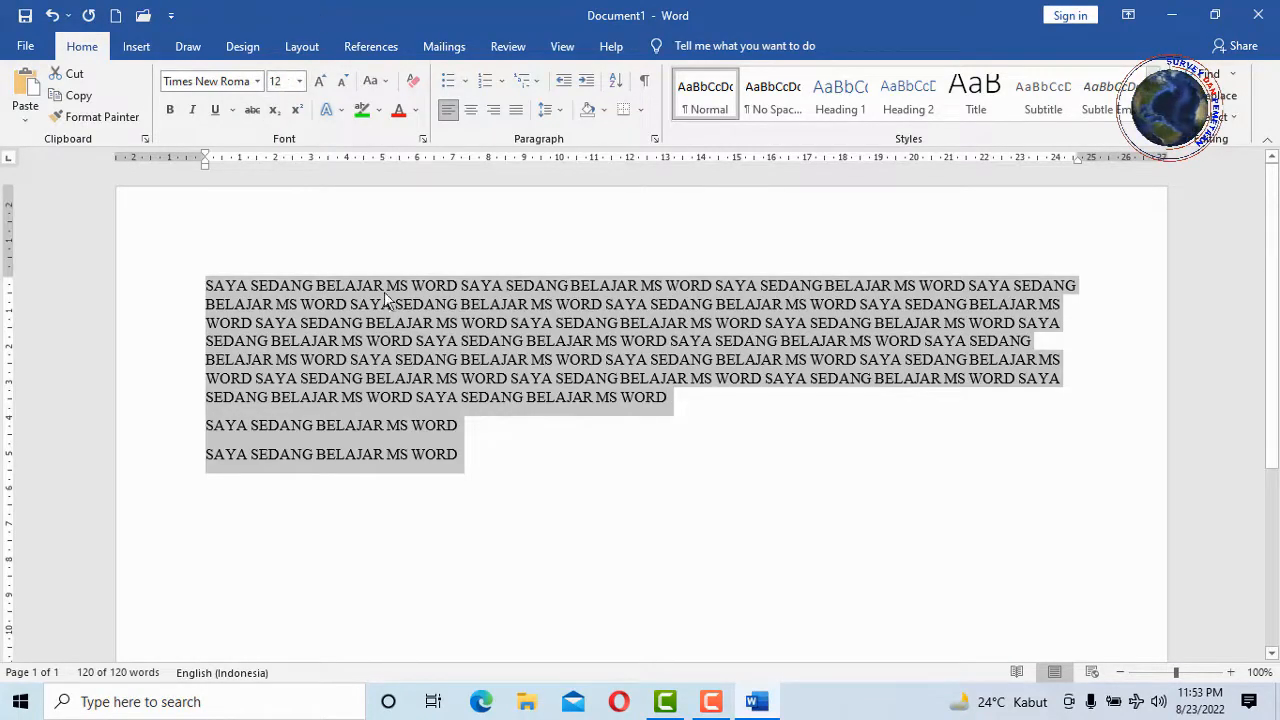
pyautogui.click(488, 433)
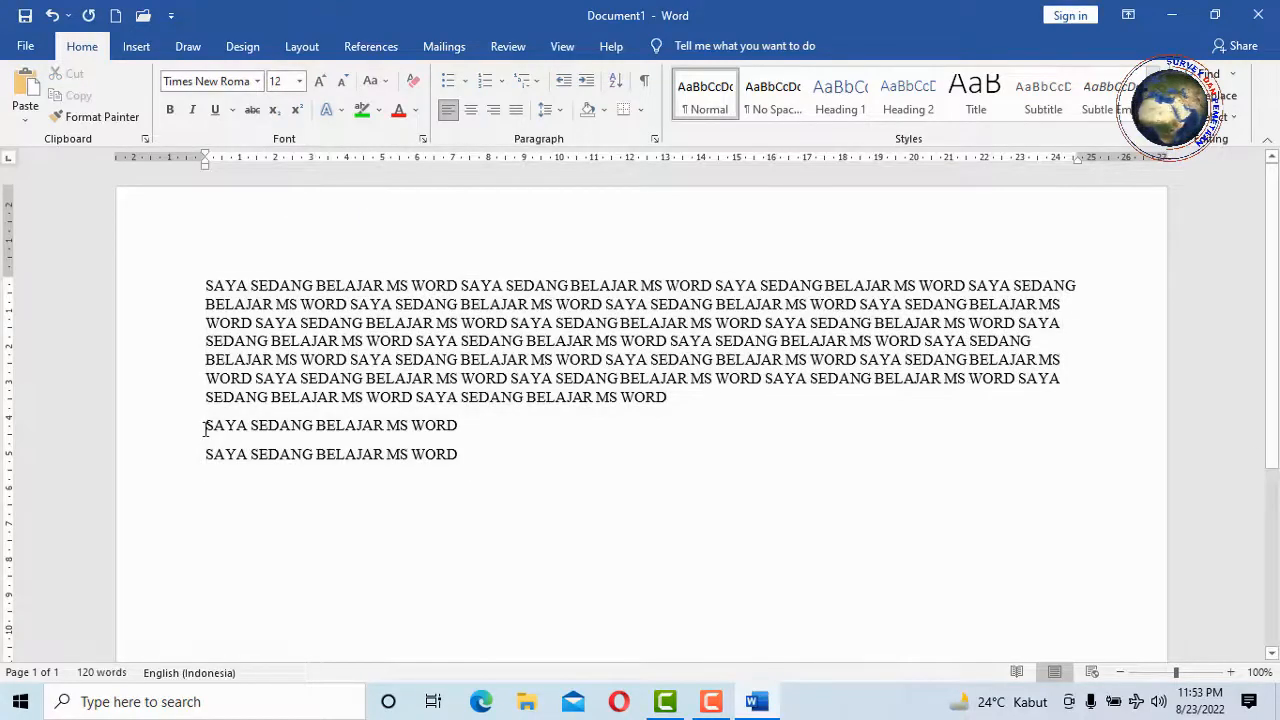
# Highlight the first short sentence below the long paragraph in yellow and undo the highlight
pyautogui.moveTo(205, 430); pyautogui.dragTo(457, 430)
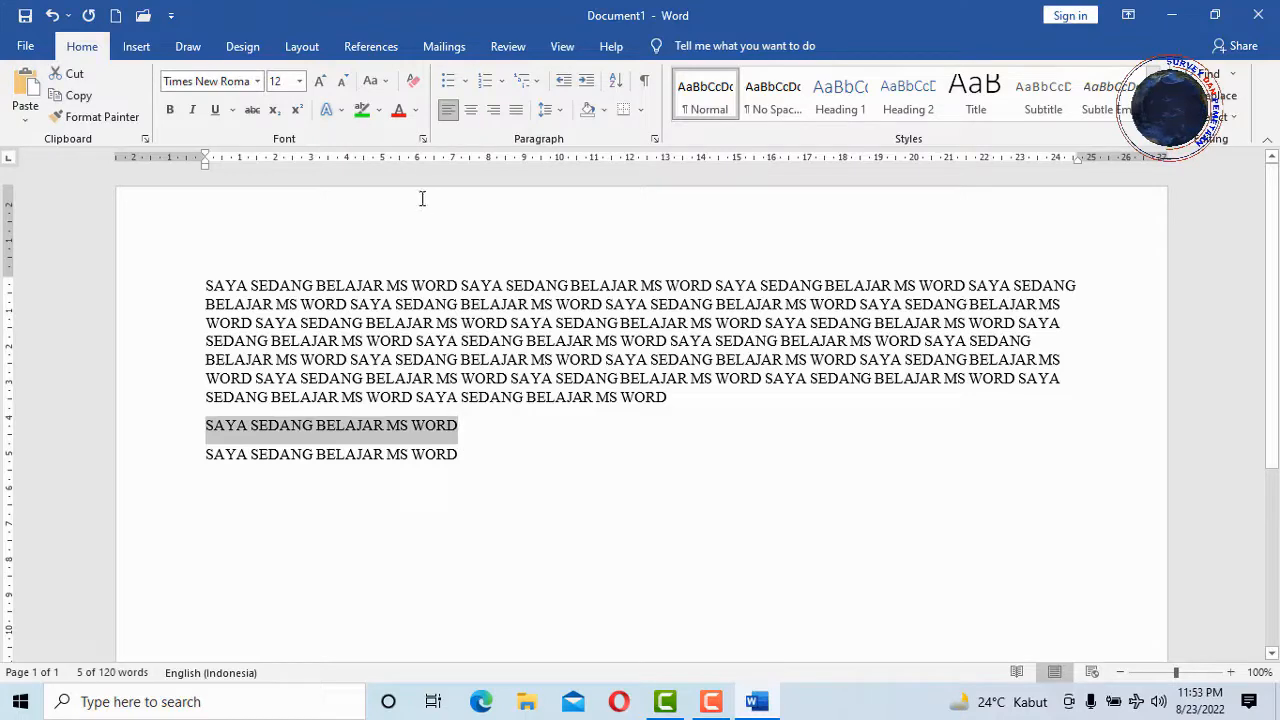
pyautogui.click(379, 111)
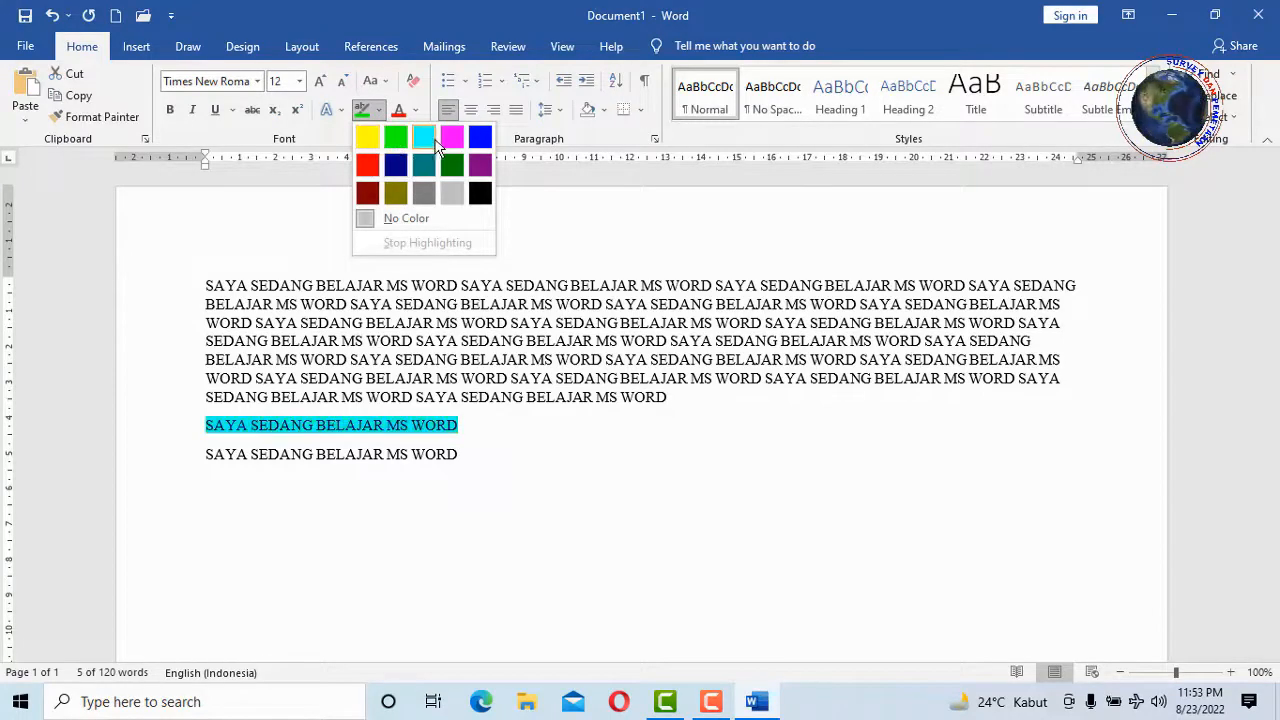
pyautogui.click(366, 137)
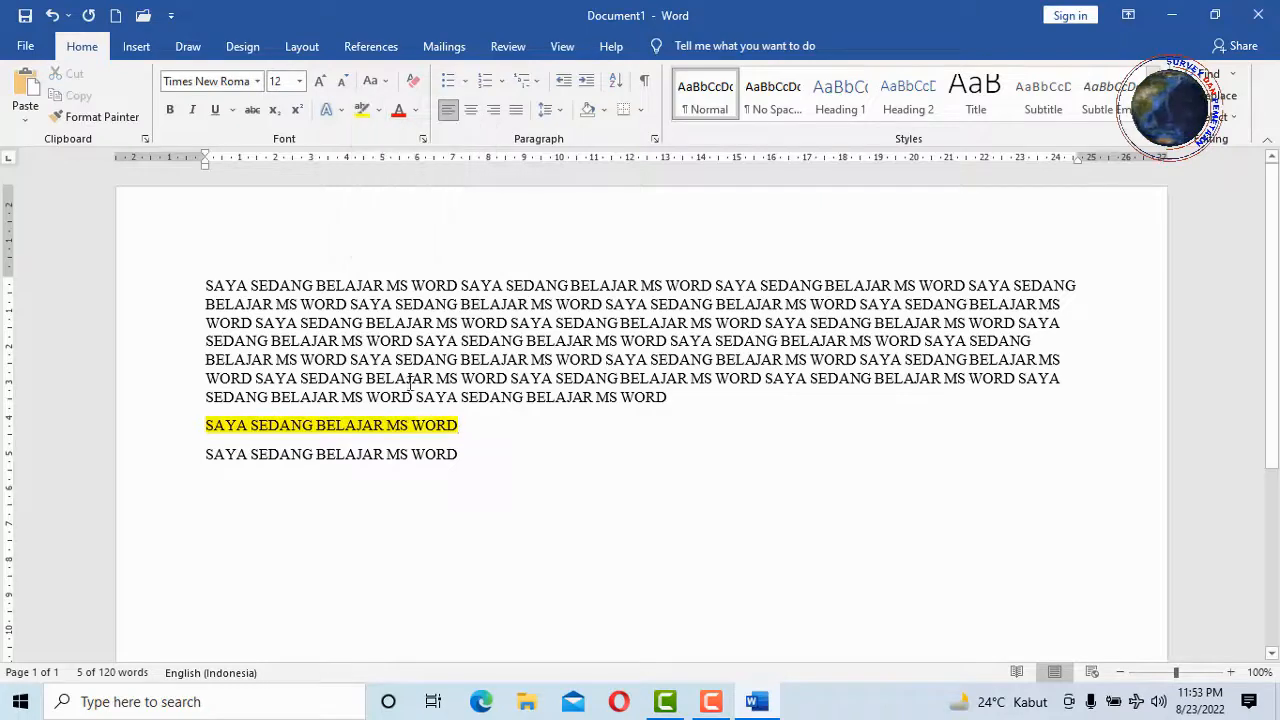
pyautogui.click(422, 434)
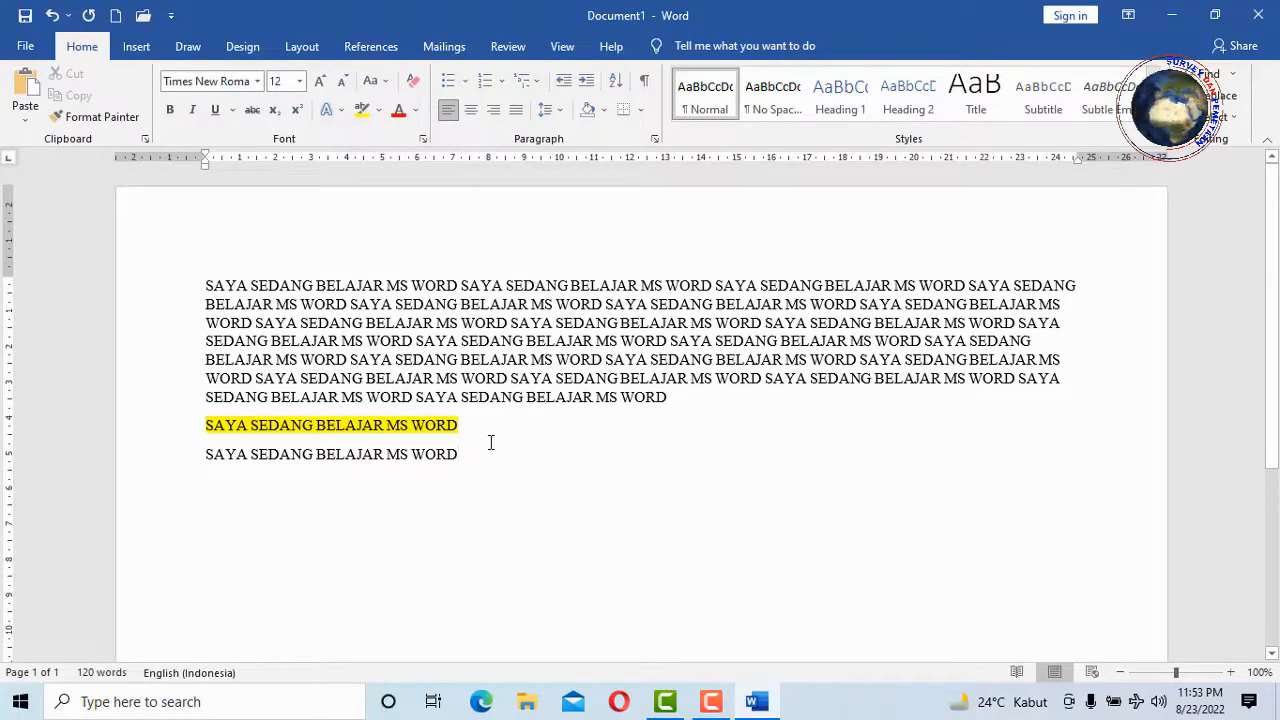
pyautogui.click(51, 15)
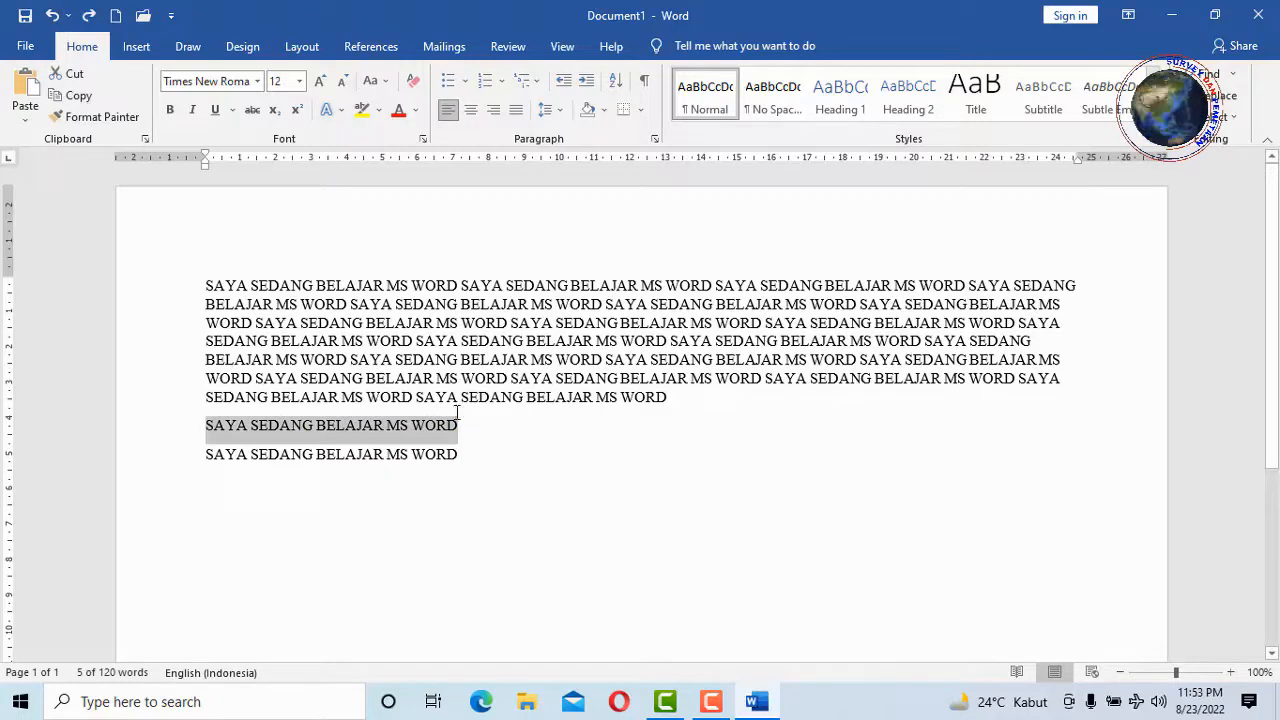
# Colour the first short sentence red, change it to green, and undo both font colours
pyautogui.click(398, 113)
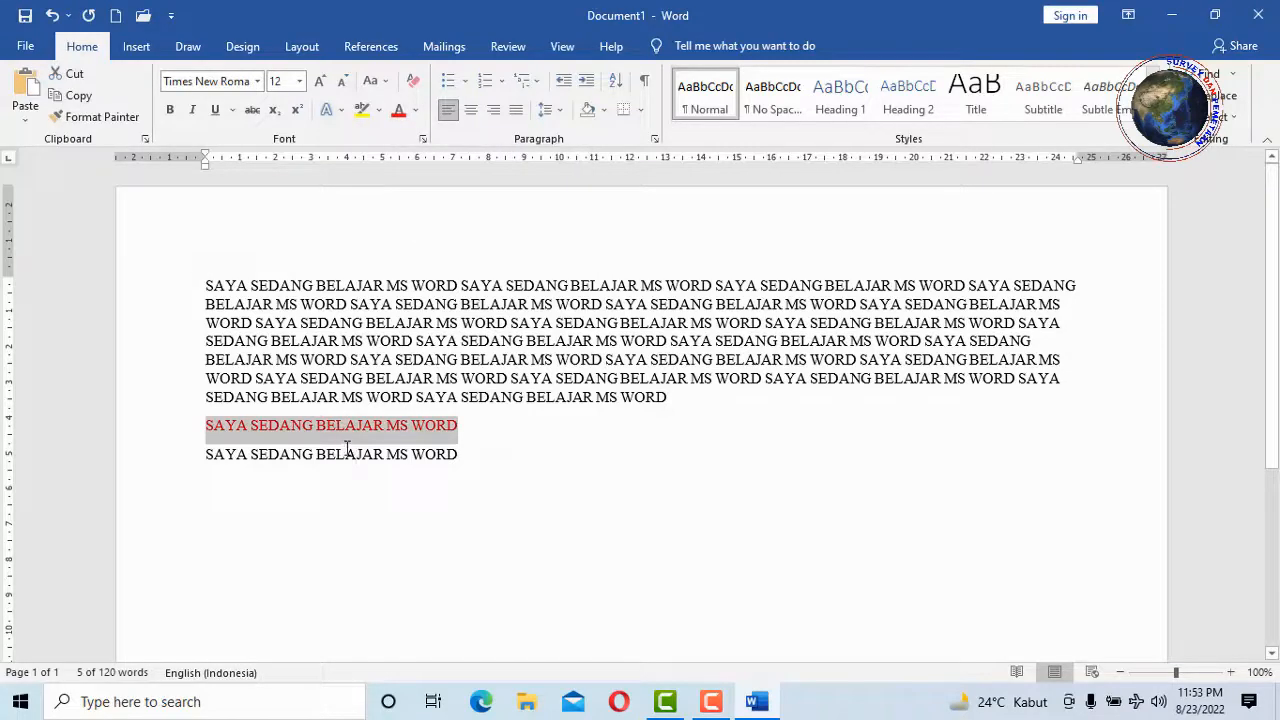
pyautogui.click(415, 111)
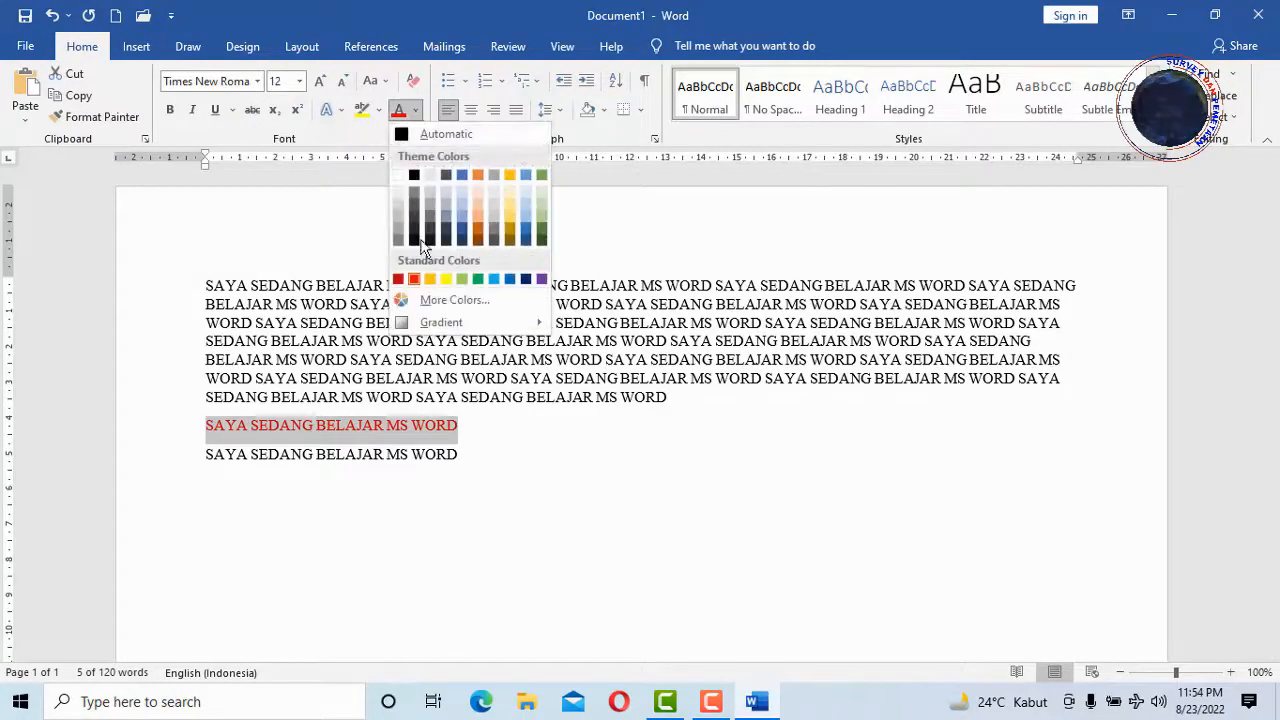
pyautogui.click(477, 279)
pyautogui.click(510, 422)
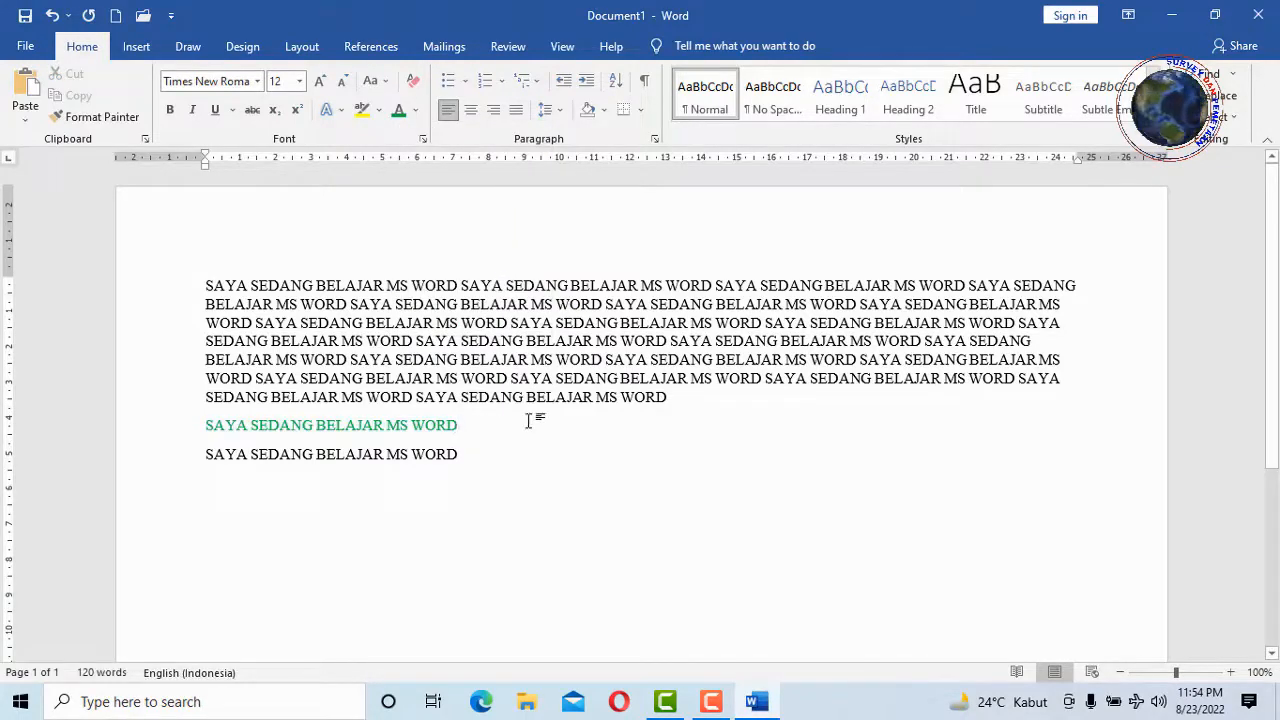
pyautogui.click(51, 15)
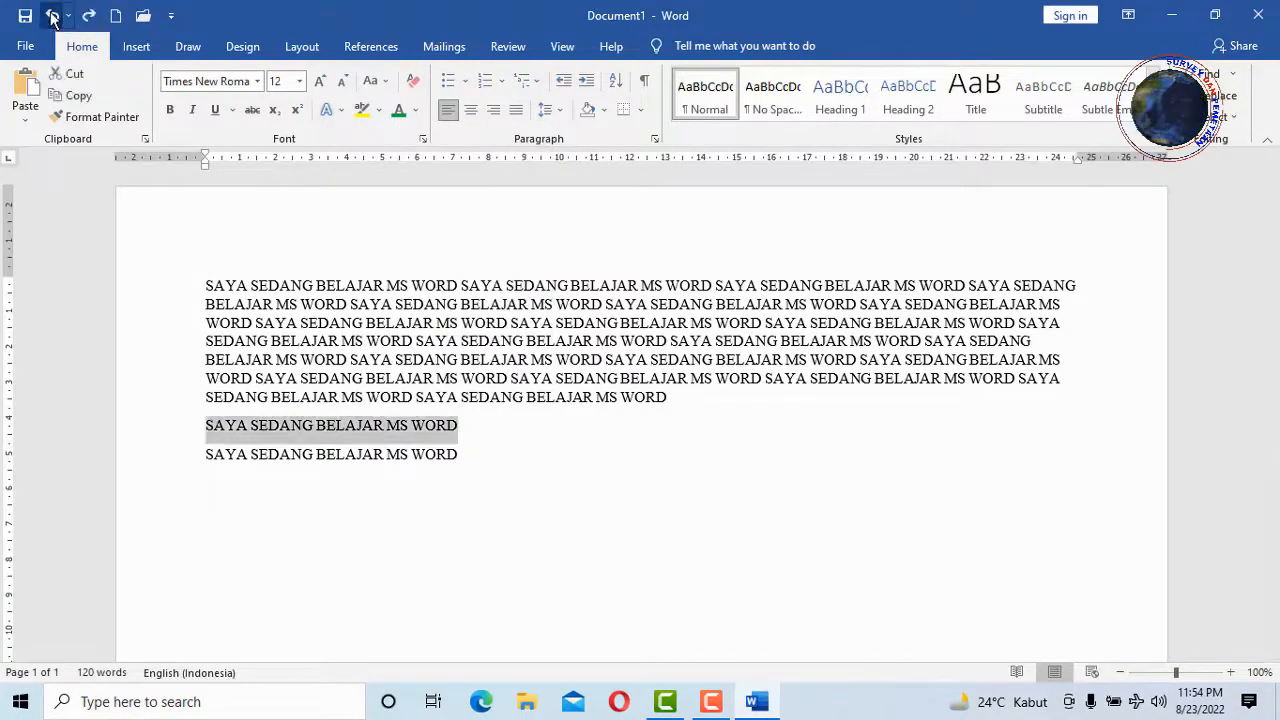
pyautogui.click(51, 15)
pyautogui.click(88, 15)
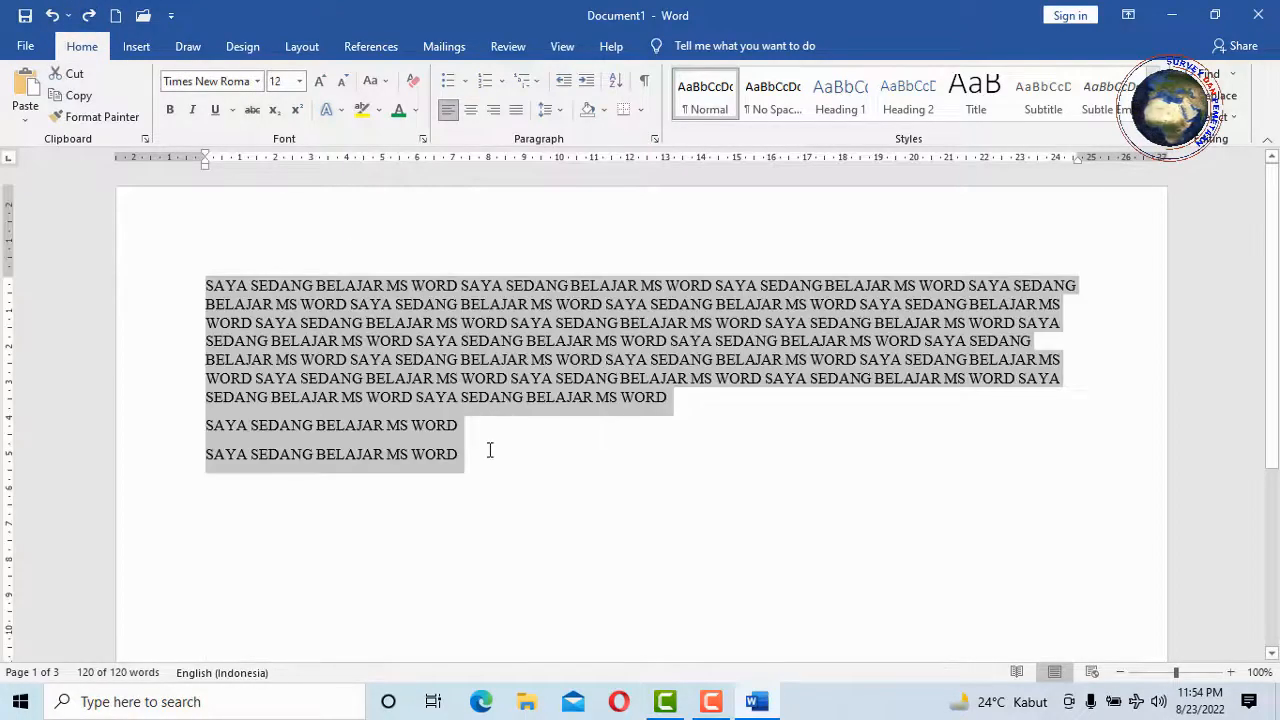
pyautogui.click(505, 462)
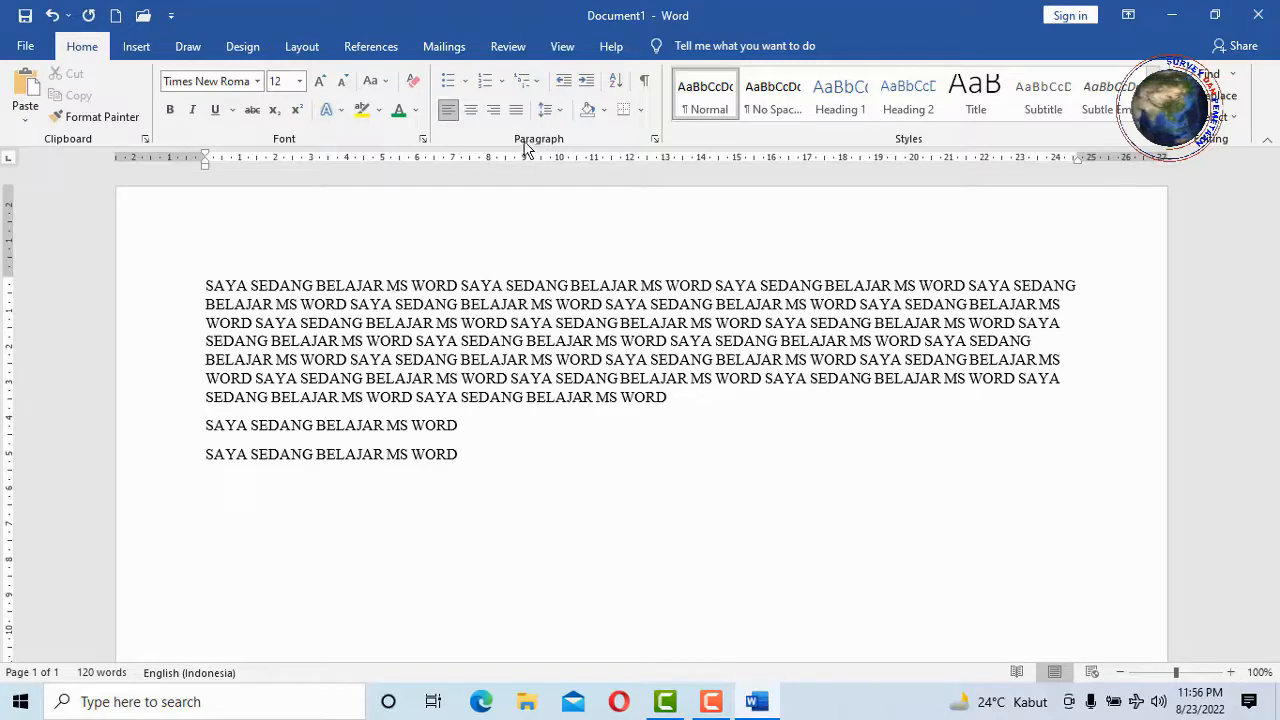
# Try justified, centred and right alignment on all the text and leave it justified
pyautogui.moveTo(228, 293); pyautogui.dragTo(509, 450)
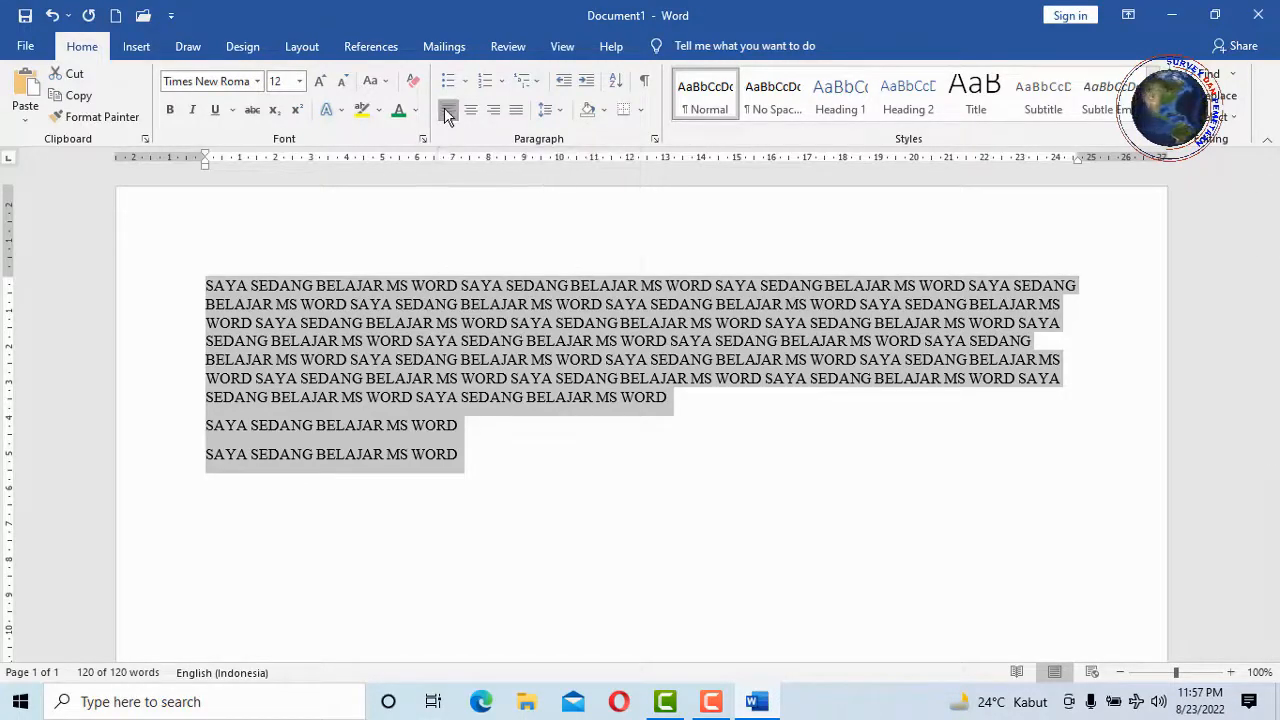
pyautogui.hotkey('ctrl', 'j')
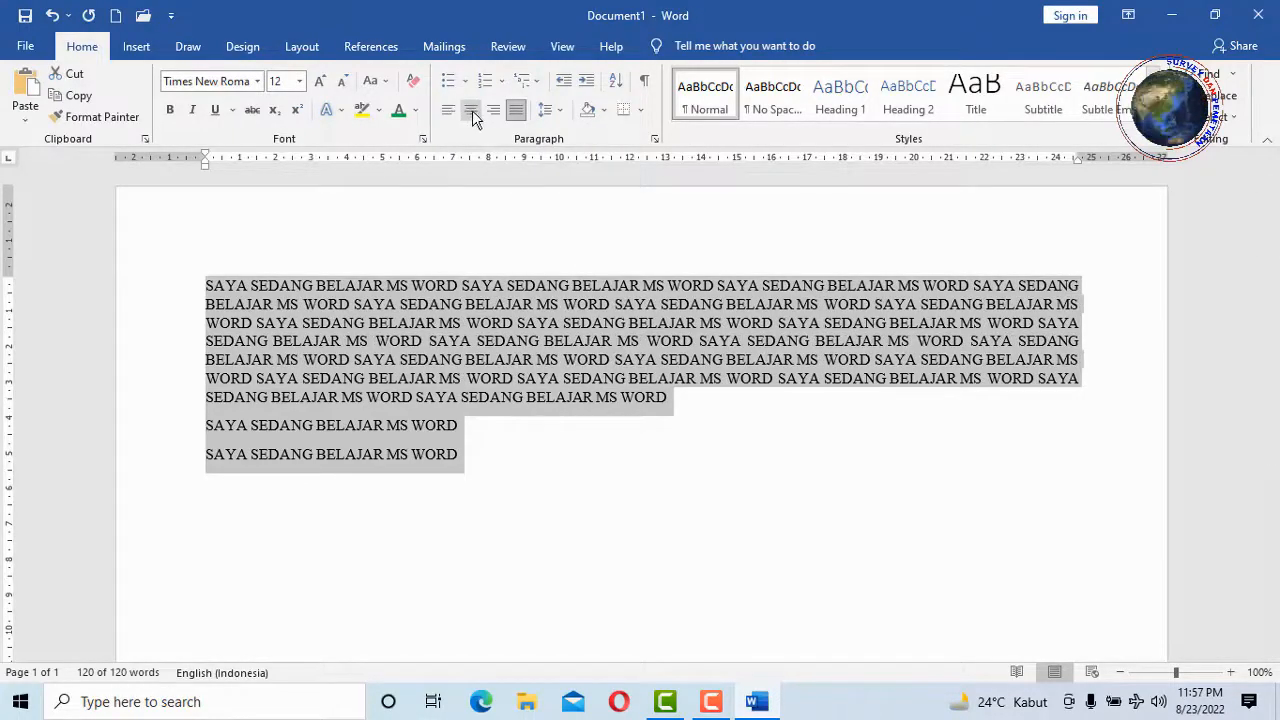
pyautogui.click(472, 114)
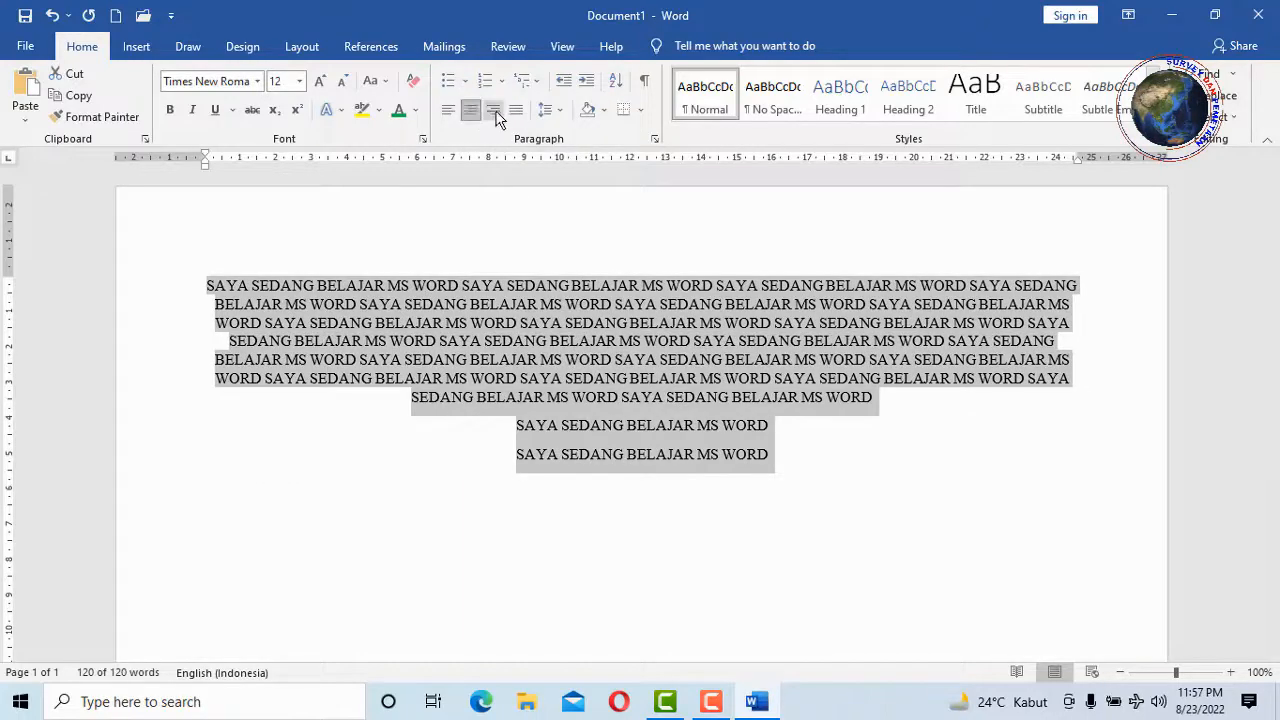
pyautogui.click(496, 110)
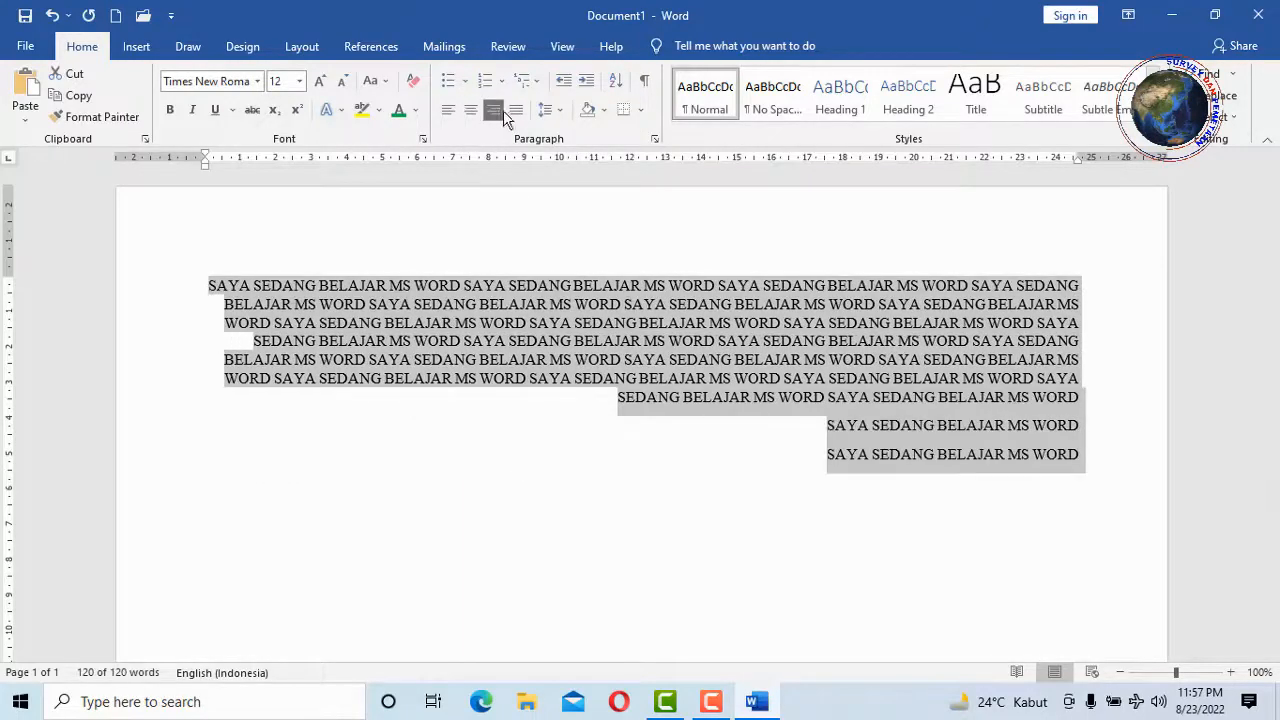
pyautogui.click(516, 112)
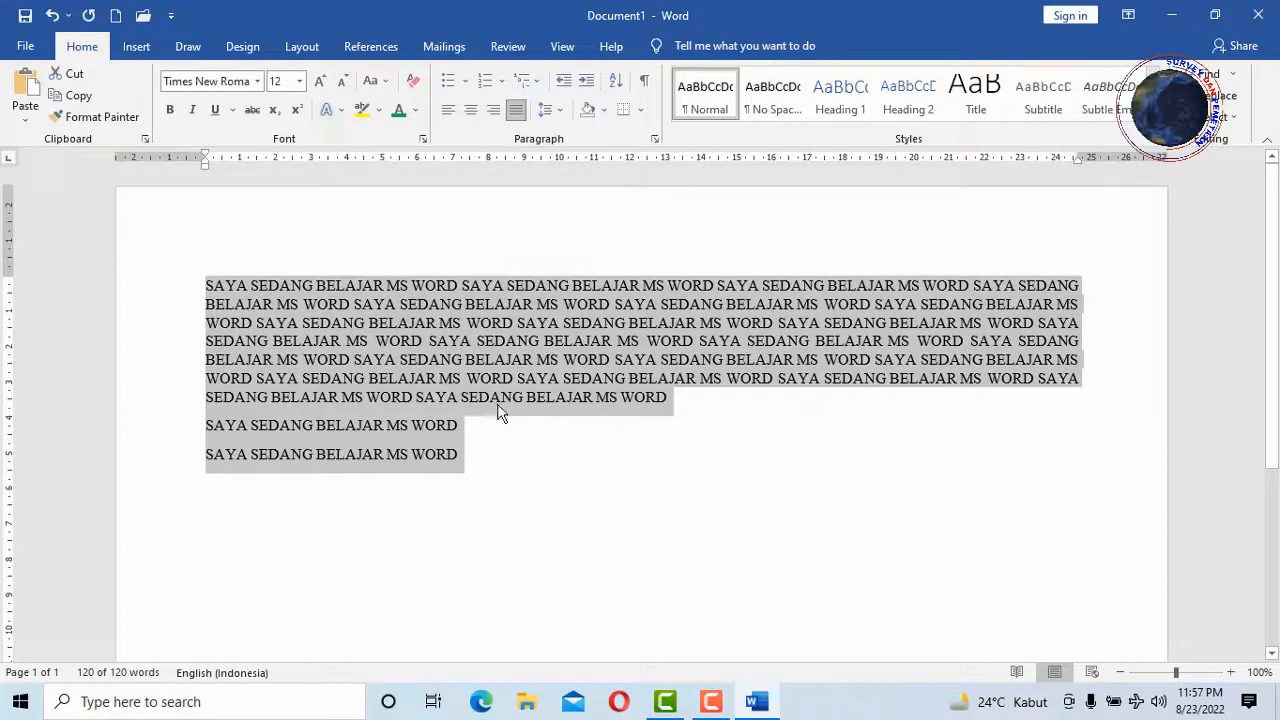
# Apply round bullets to all the paragraphs and switch them to arrow bullets
pyautogui.click(466, 81)
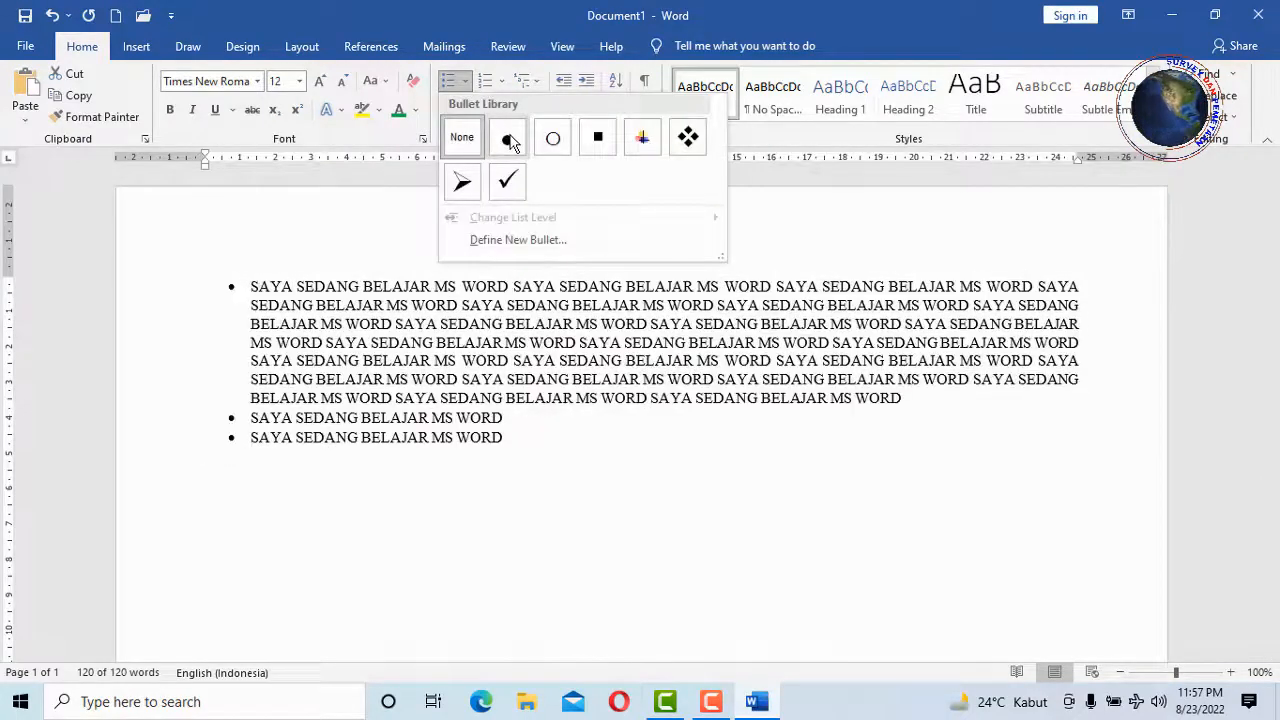
pyautogui.click(508, 140)
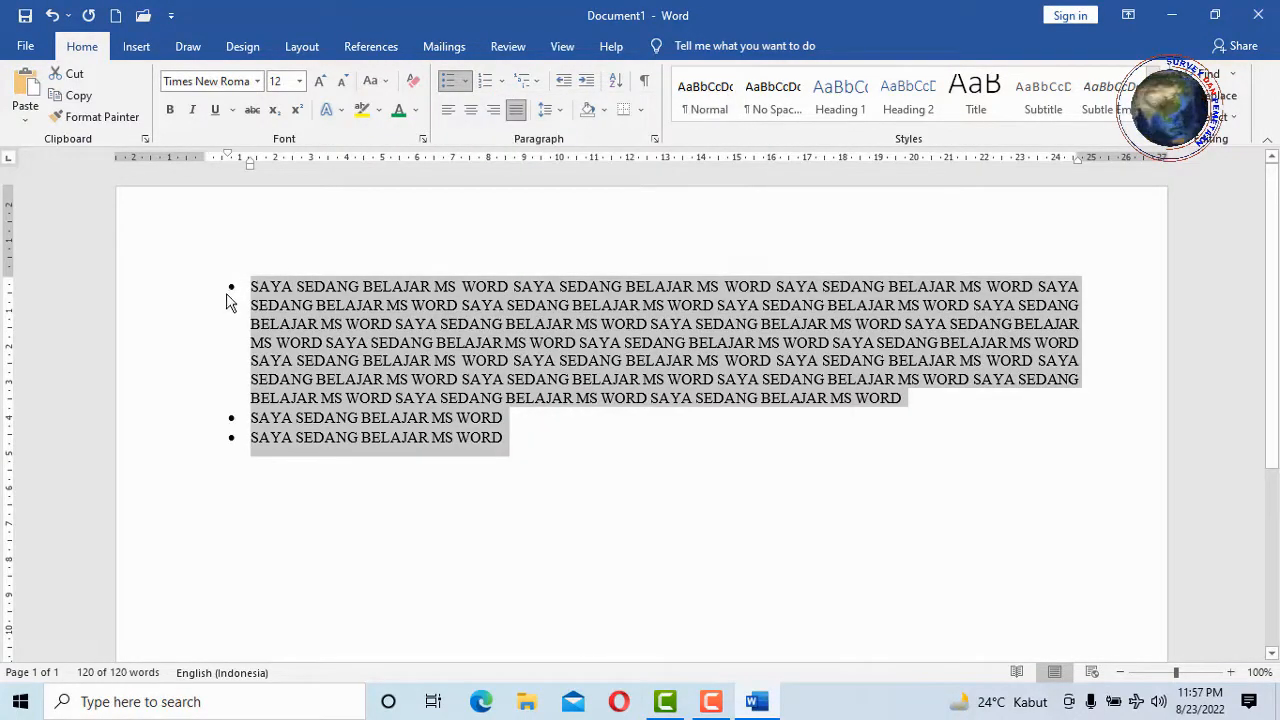
pyautogui.click(465, 81)
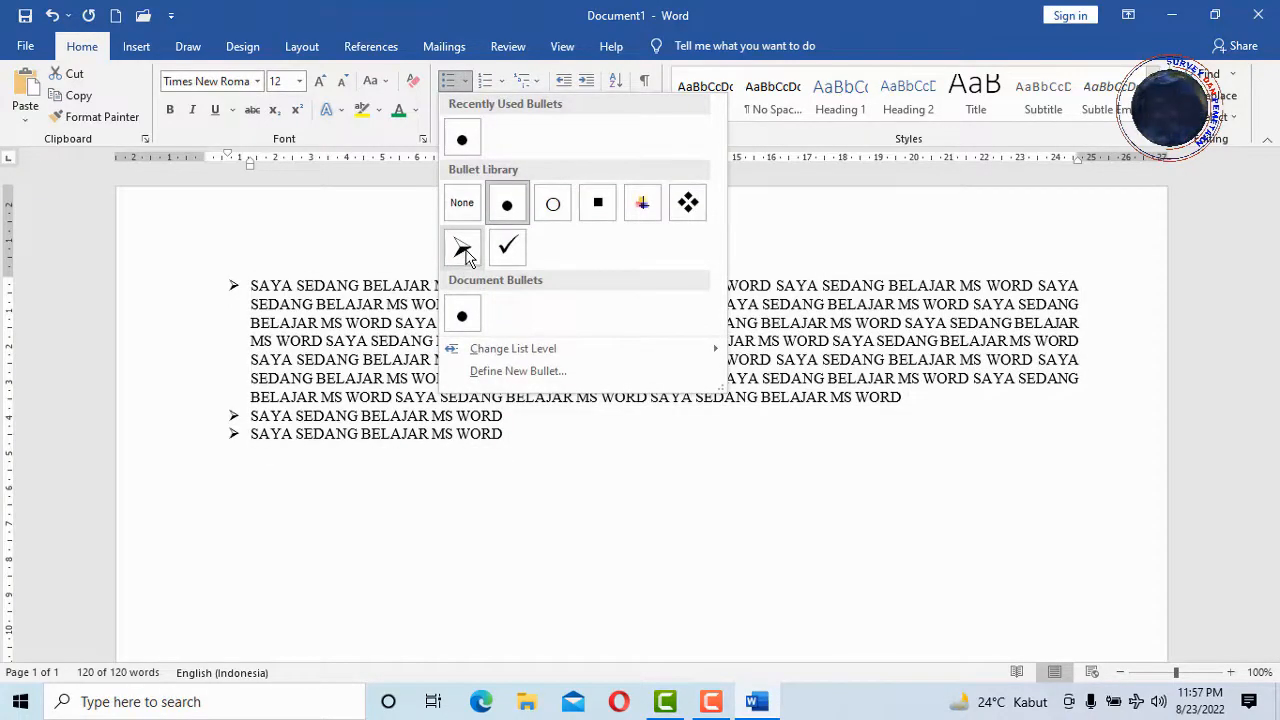
pyautogui.click(463, 248)
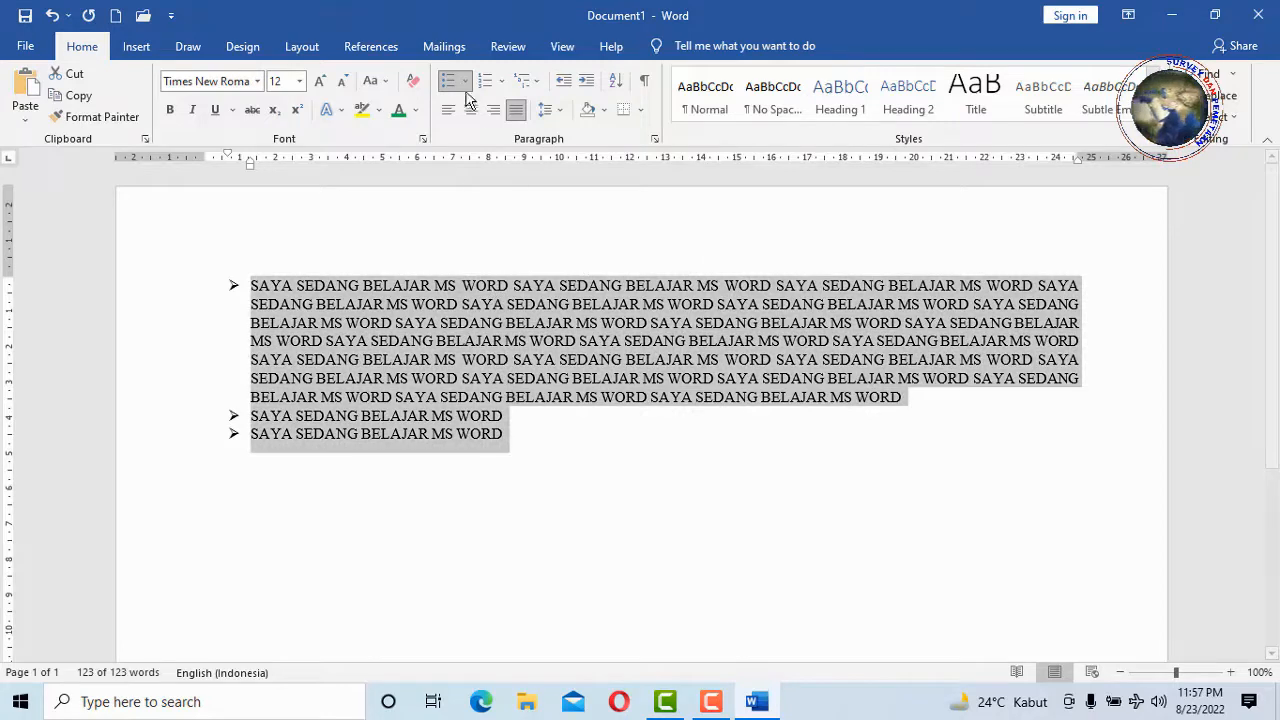
# Number the paragraphs in the 1., 2., 3. format and undo the numbering and both bullet styles
pyautogui.click(501, 84)
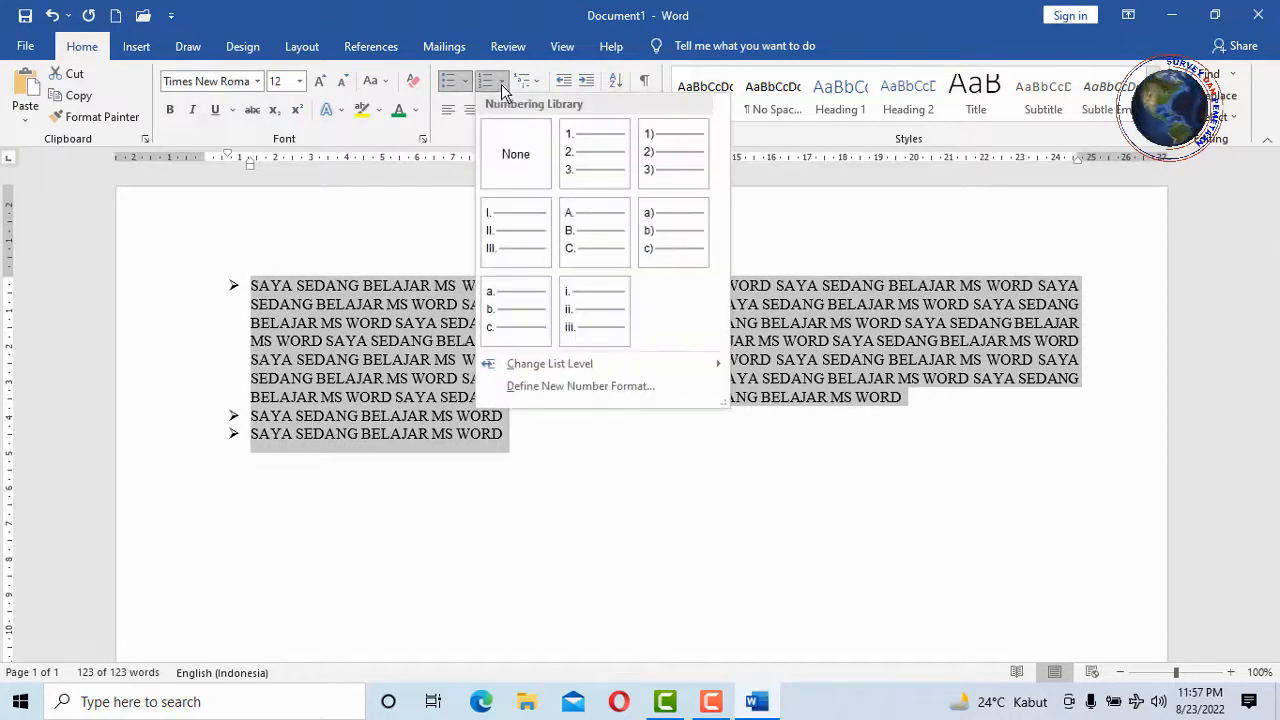
pyautogui.click(603, 163)
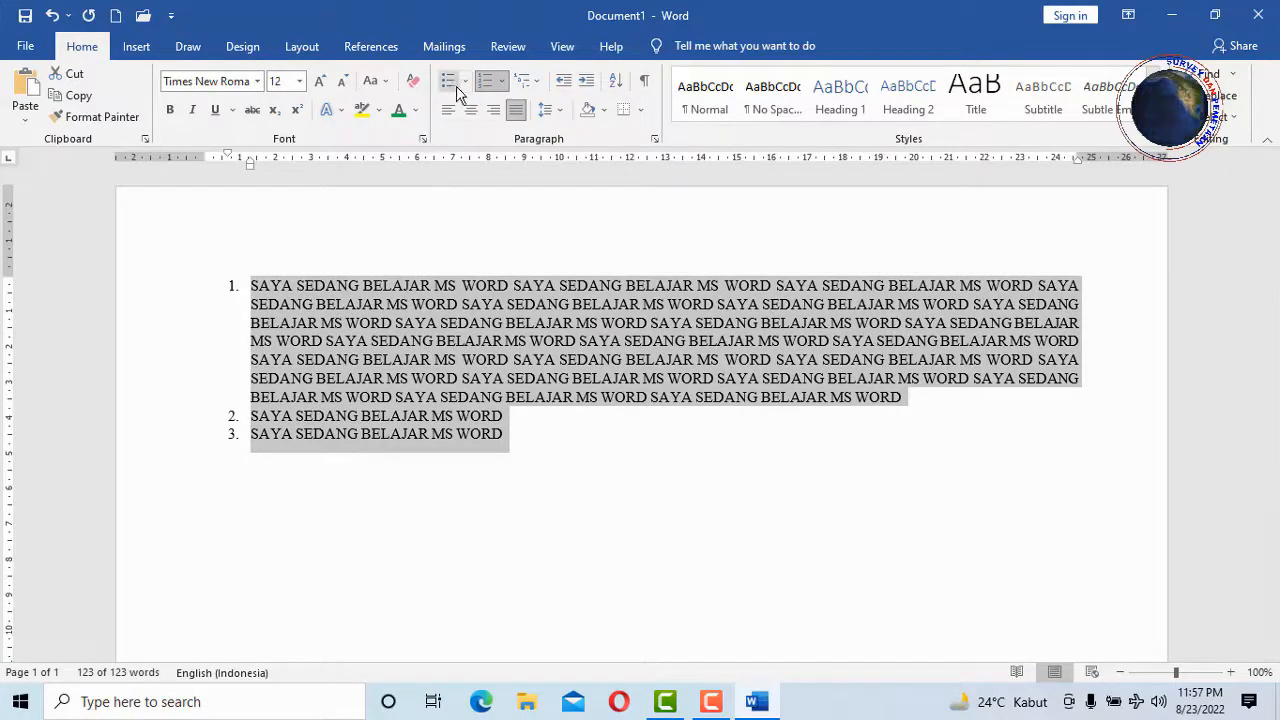
pyautogui.click(51, 15)
pyautogui.click(51, 15)
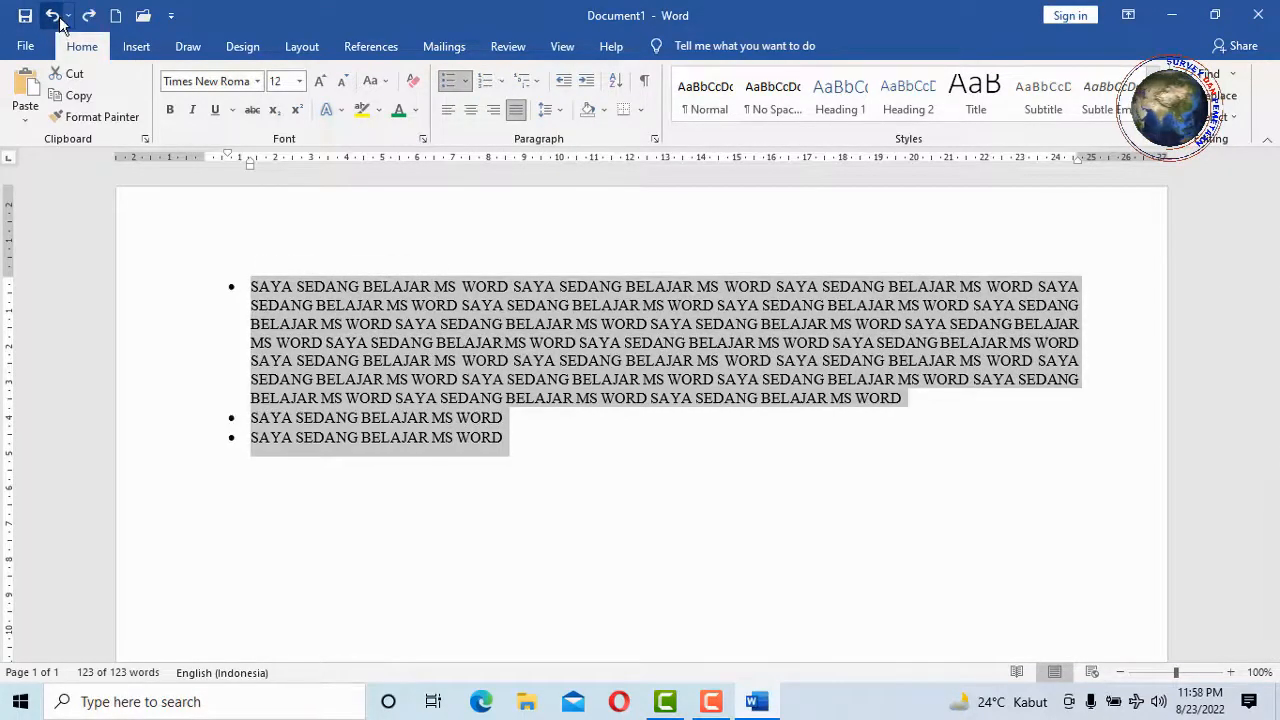
pyautogui.click(51, 15)
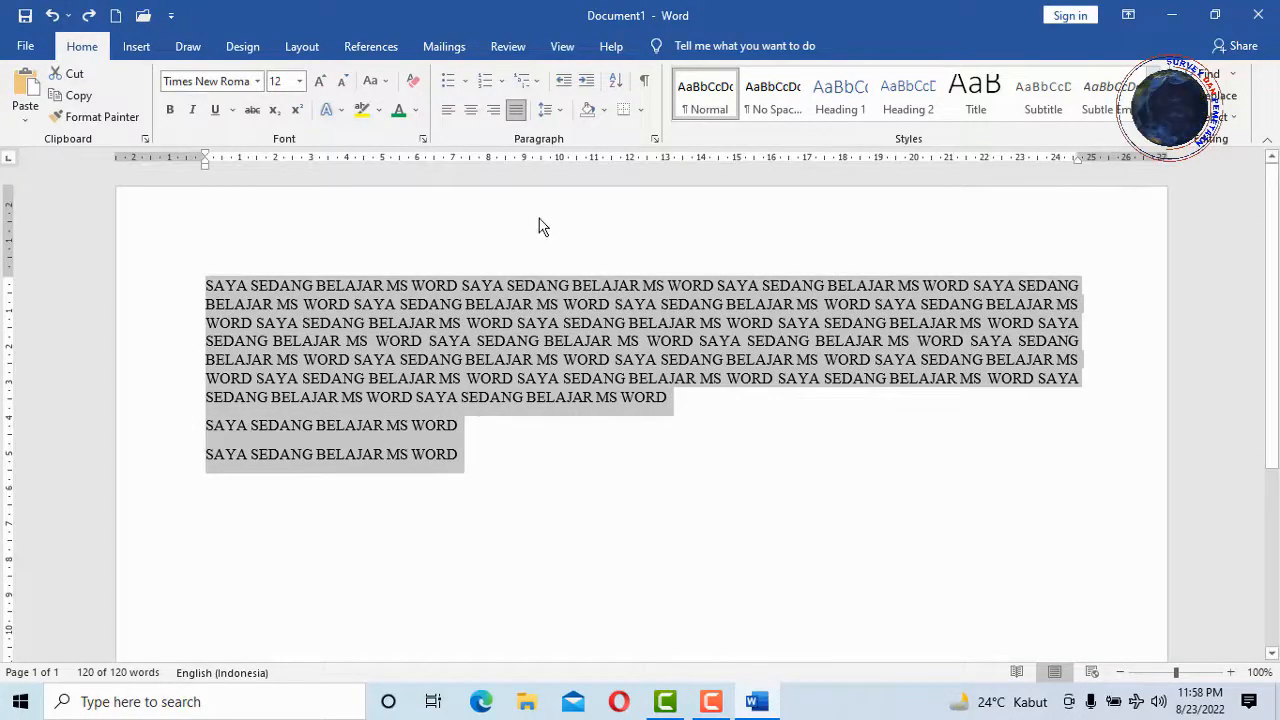
# Try centred alignment for all the text in the paragraph settings and set it back to justified
pyautogui.click(655, 143)
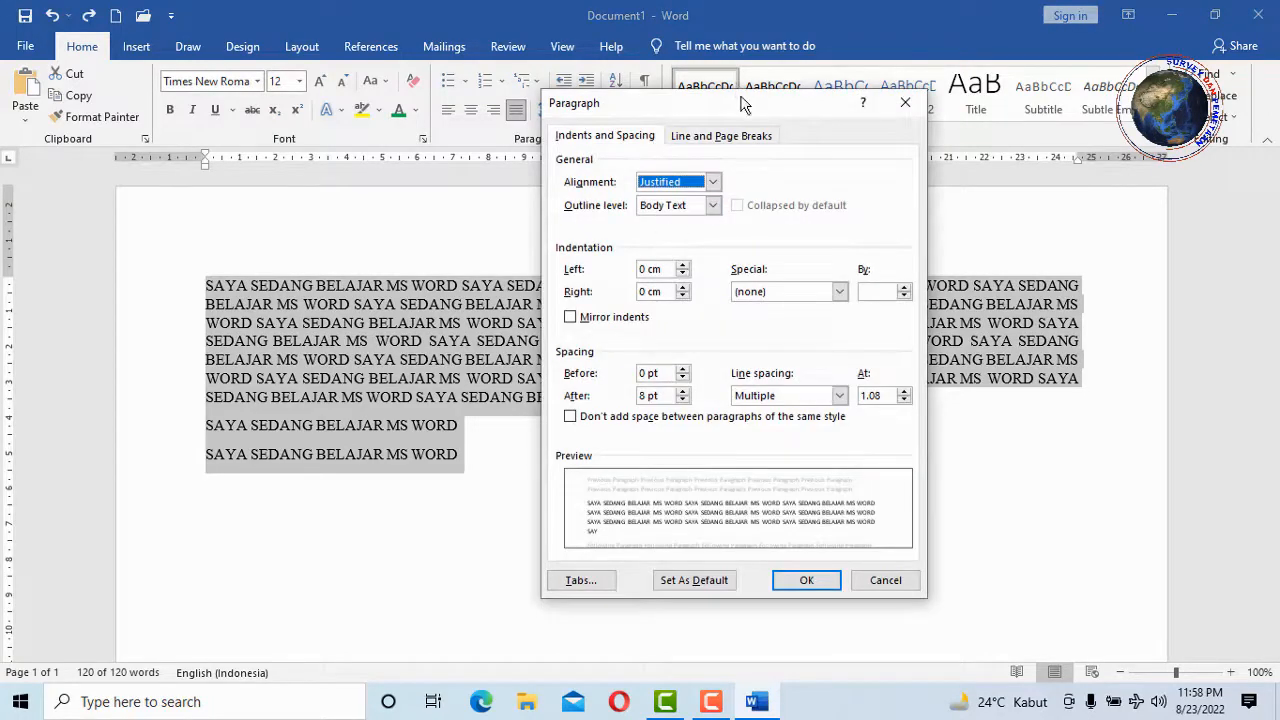
pyautogui.moveTo(744, 104); pyautogui.dragTo(698, 101)
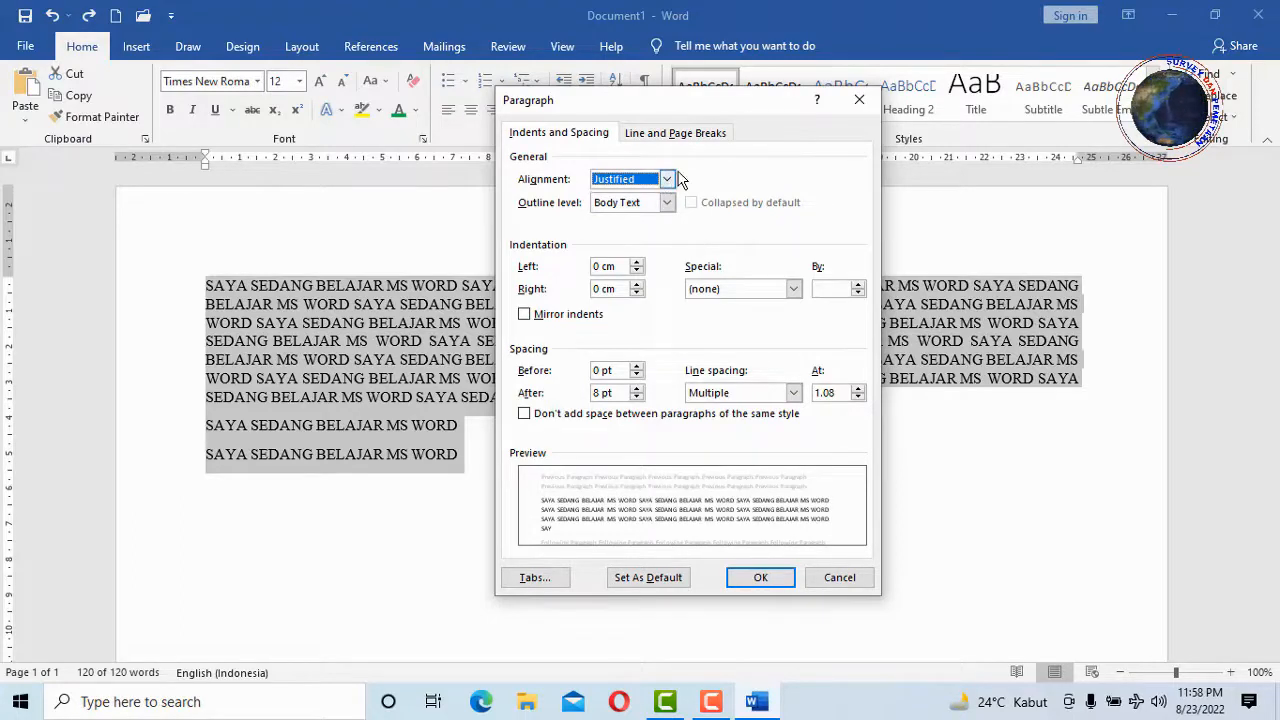
pyautogui.click(667, 180)
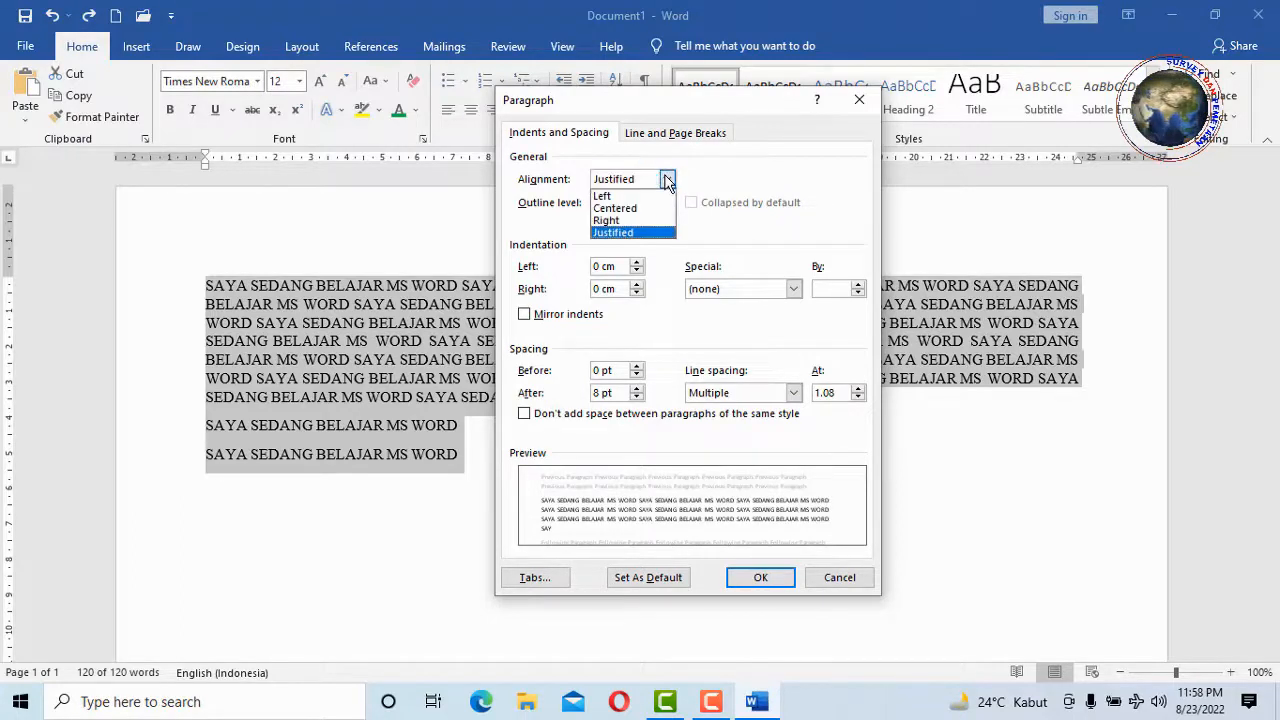
pyautogui.click(615, 208)
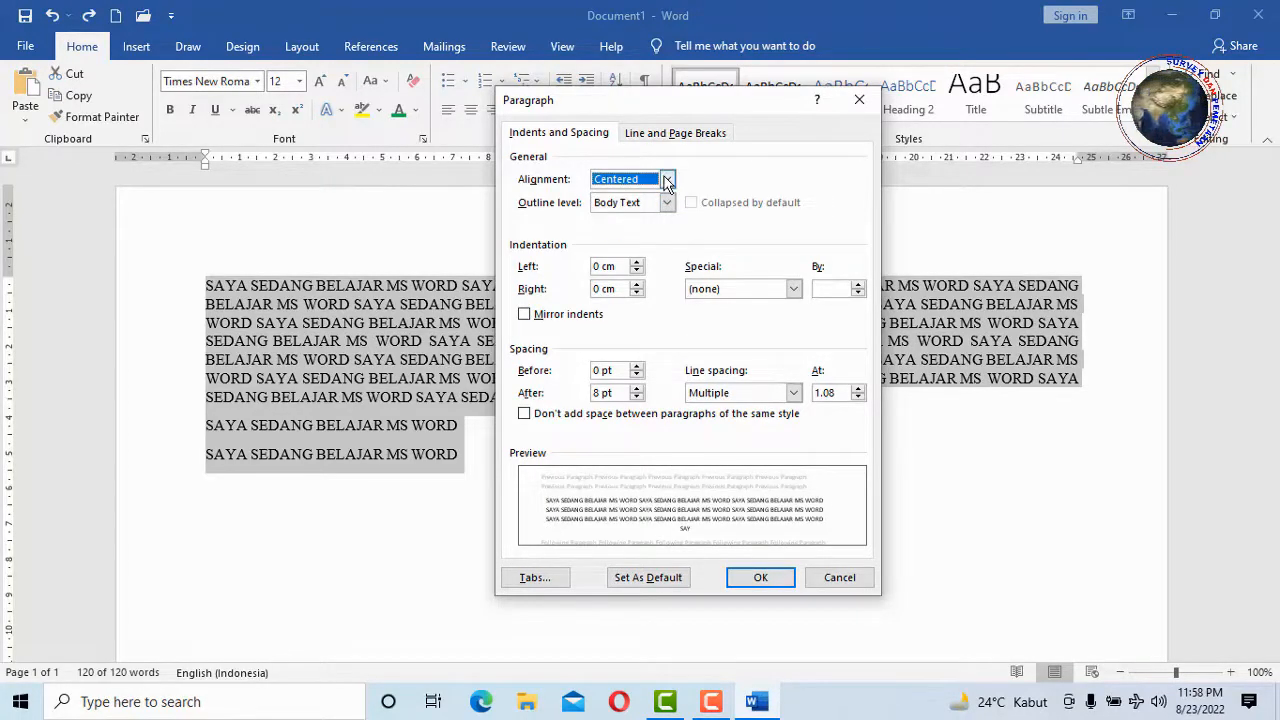
pyautogui.click(666, 179)
pyautogui.click(645, 225)
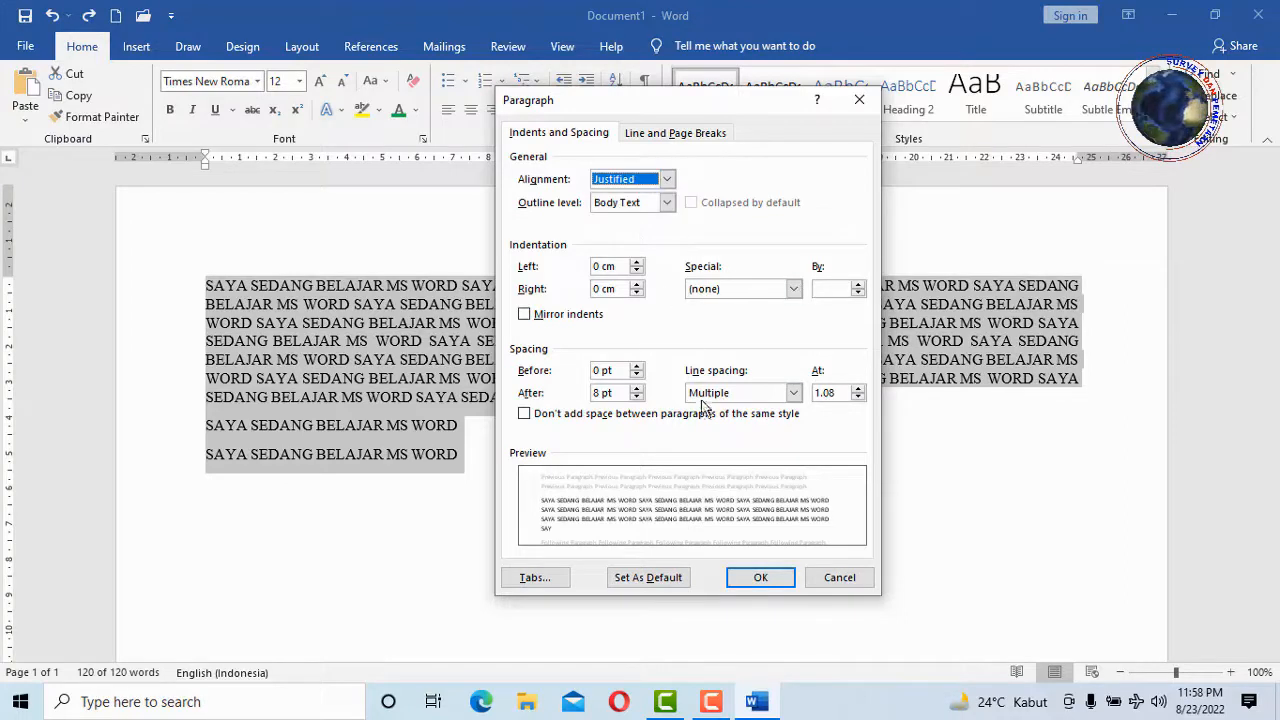
# Set the line spacing of all the selected paragraphs to Single
pyautogui.click(794, 394)
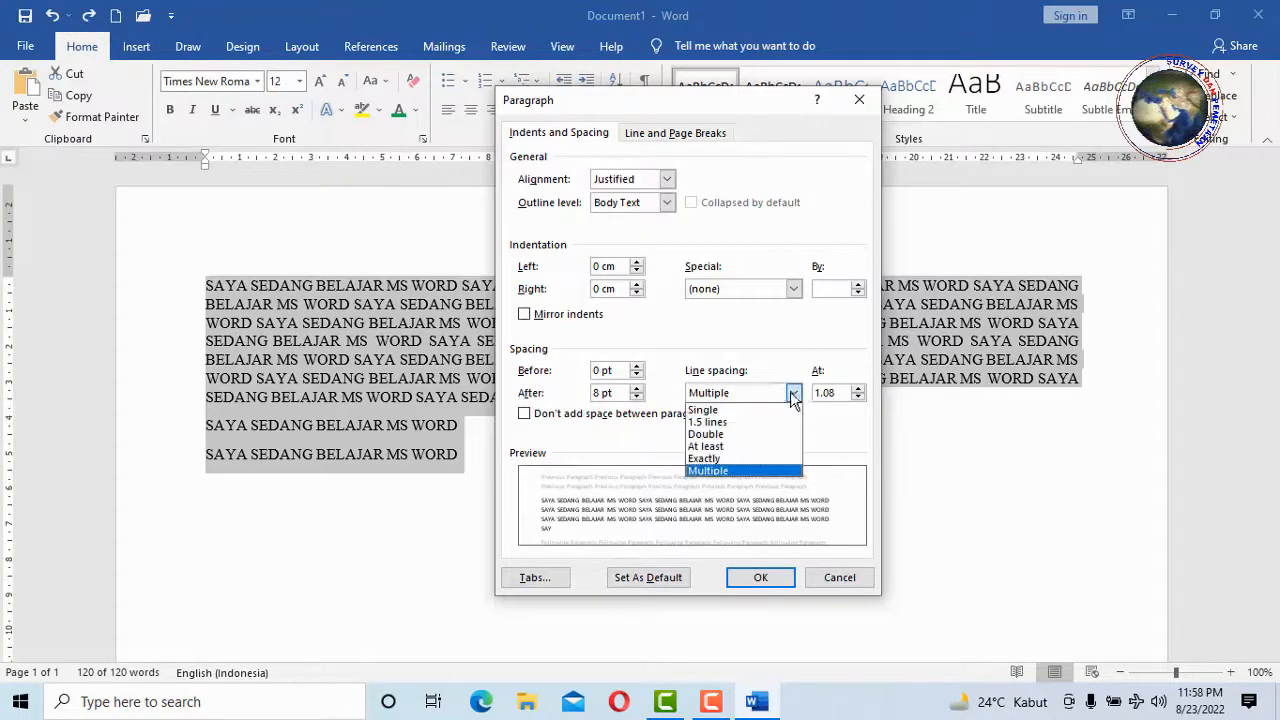
pyautogui.click(714, 411)
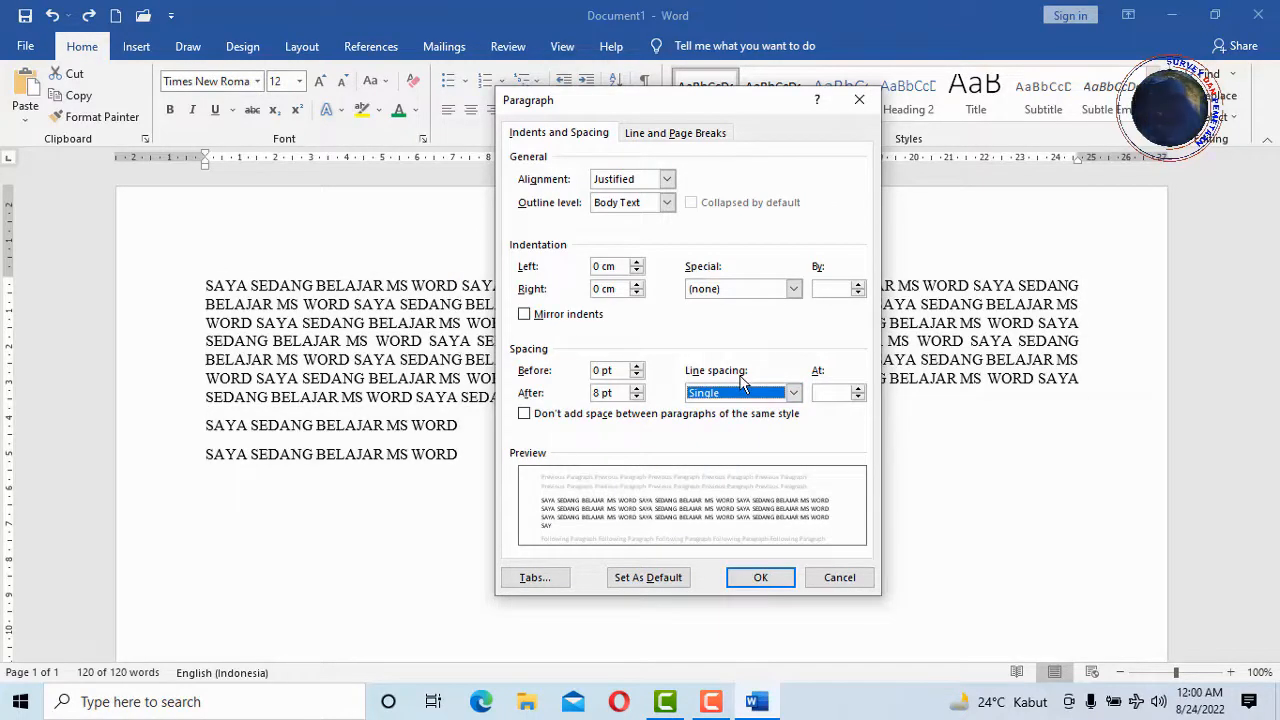
pyautogui.click(762, 578)
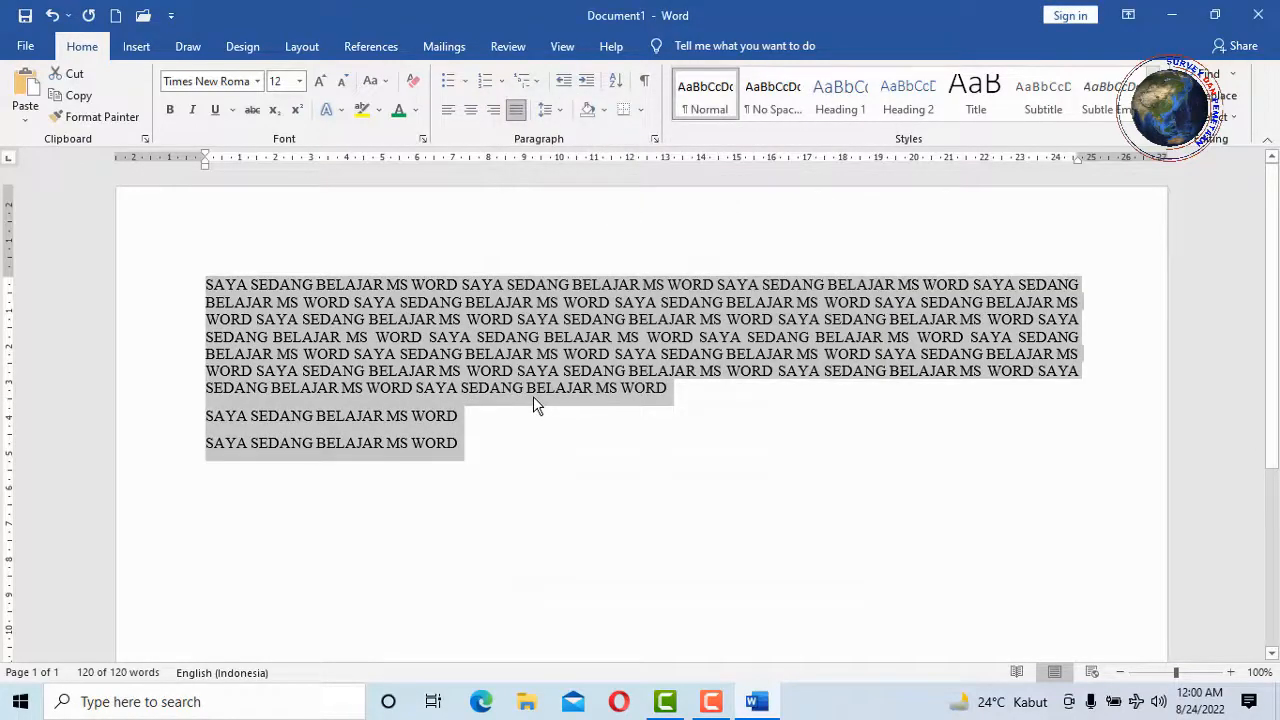
# Look at the built-in cover page designs available for the document
pyautogui.click(136, 47)
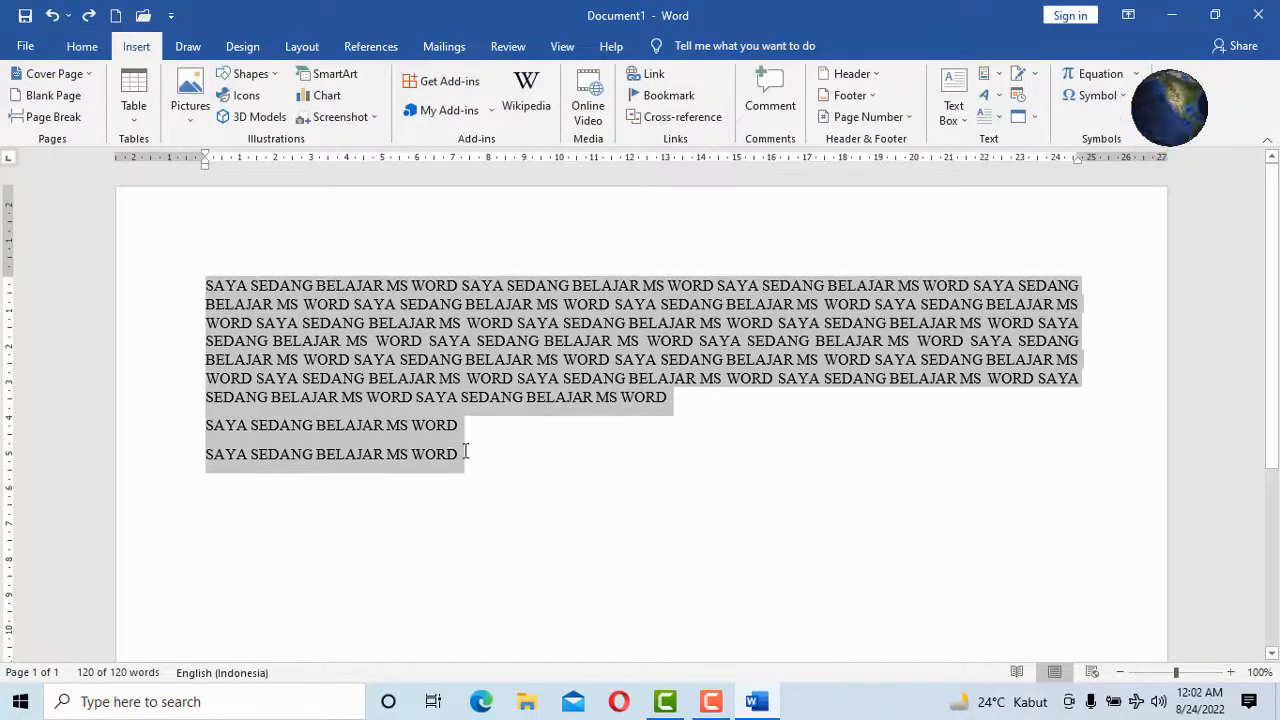
pyautogui.click(465, 452)
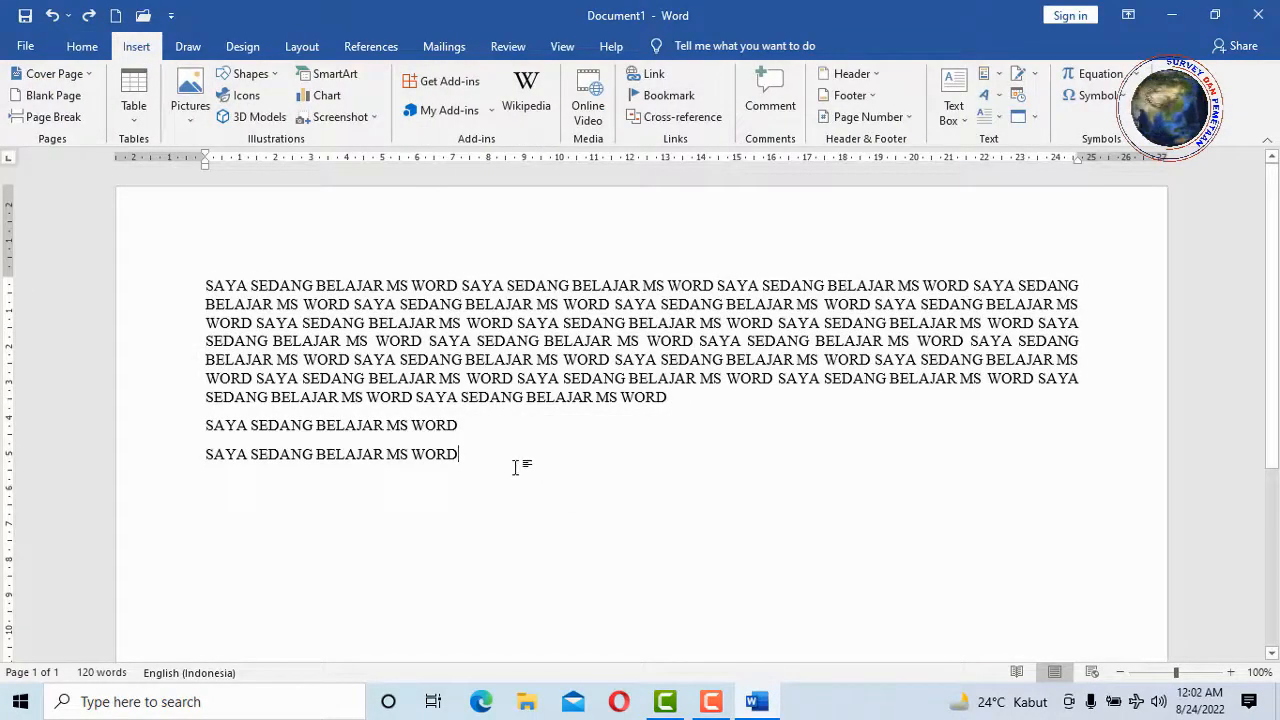
pyautogui.click(83, 78)
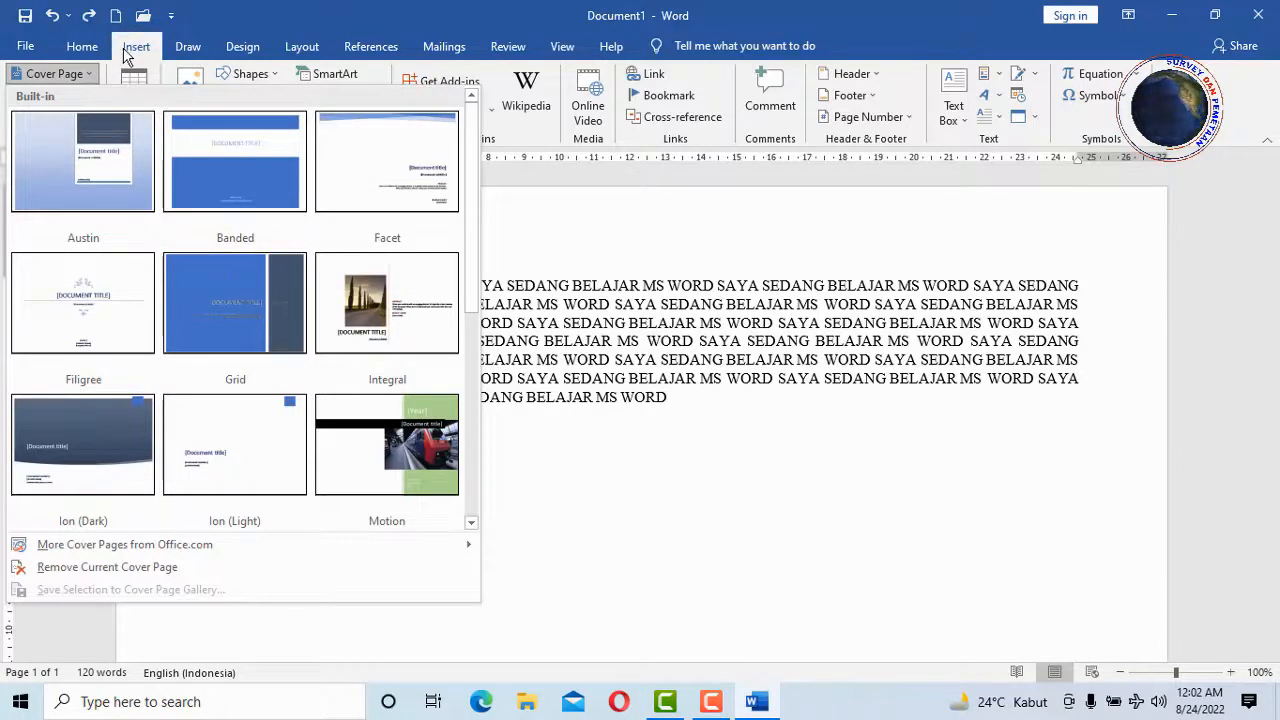
pyautogui.click(88, 76)
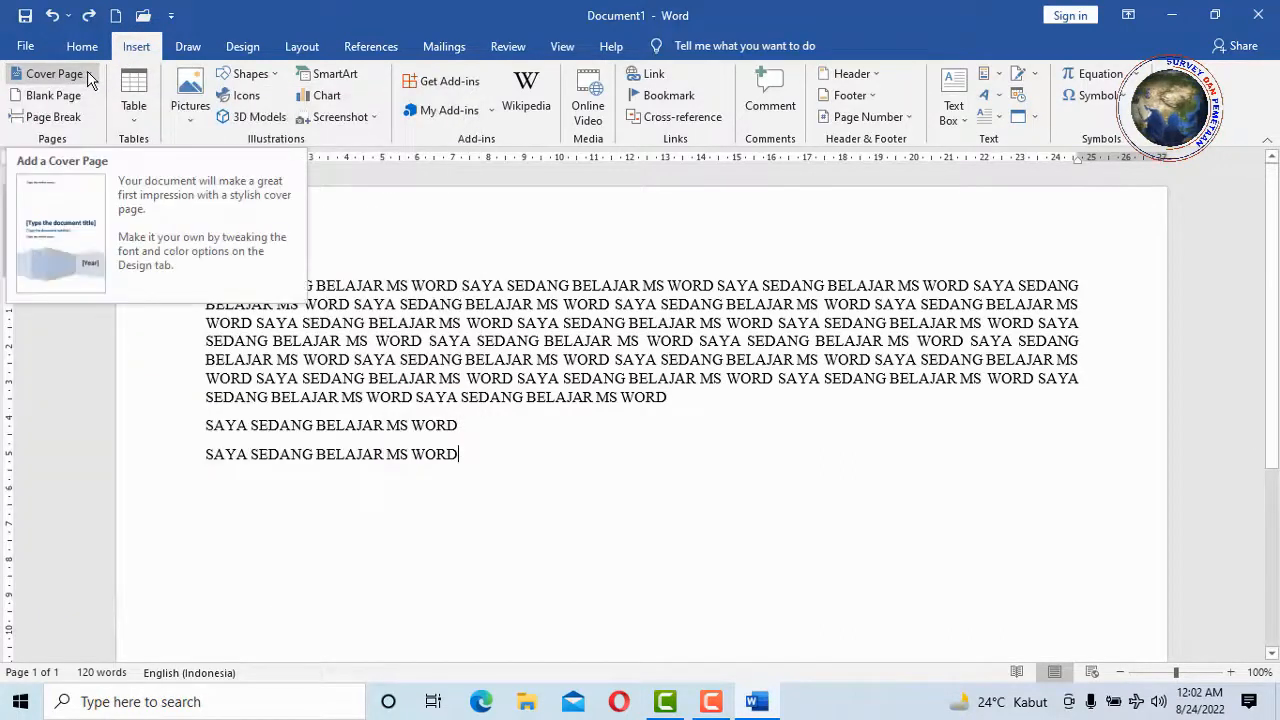
# Add two empty lines after the last sentence and delete all the text in the document
pyautogui.click(140, 94)
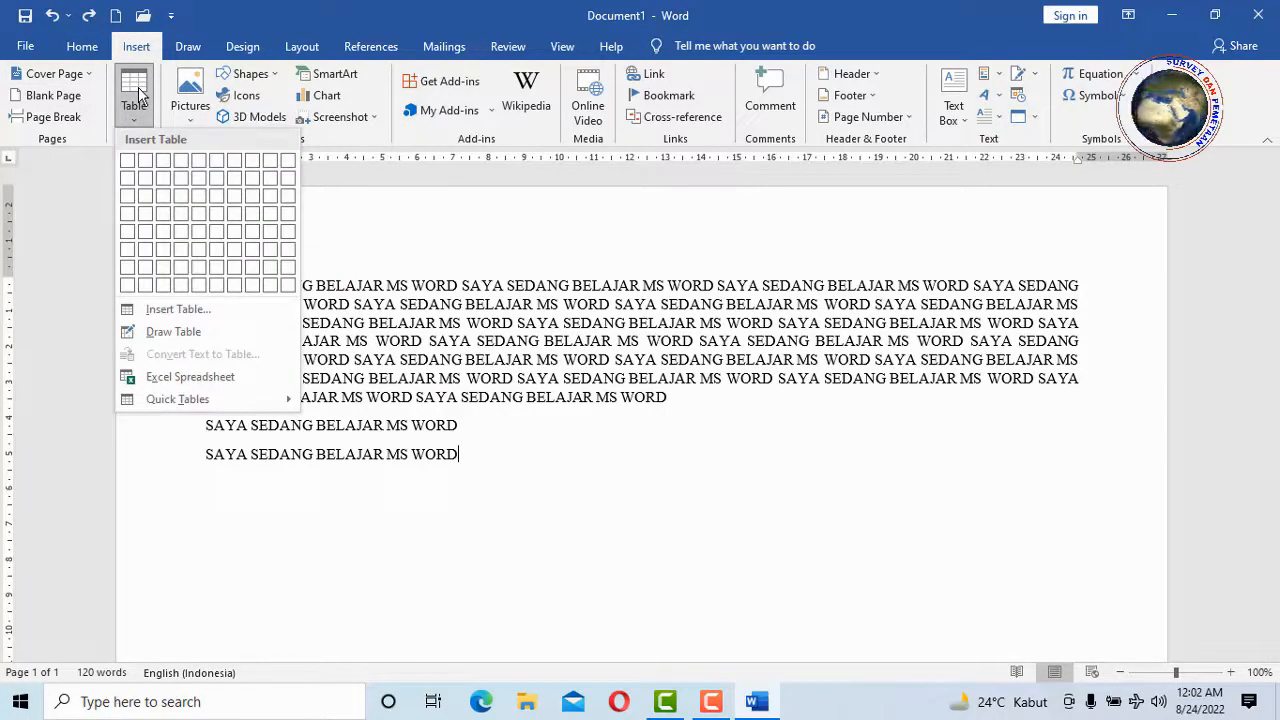
pyautogui.click(477, 455)
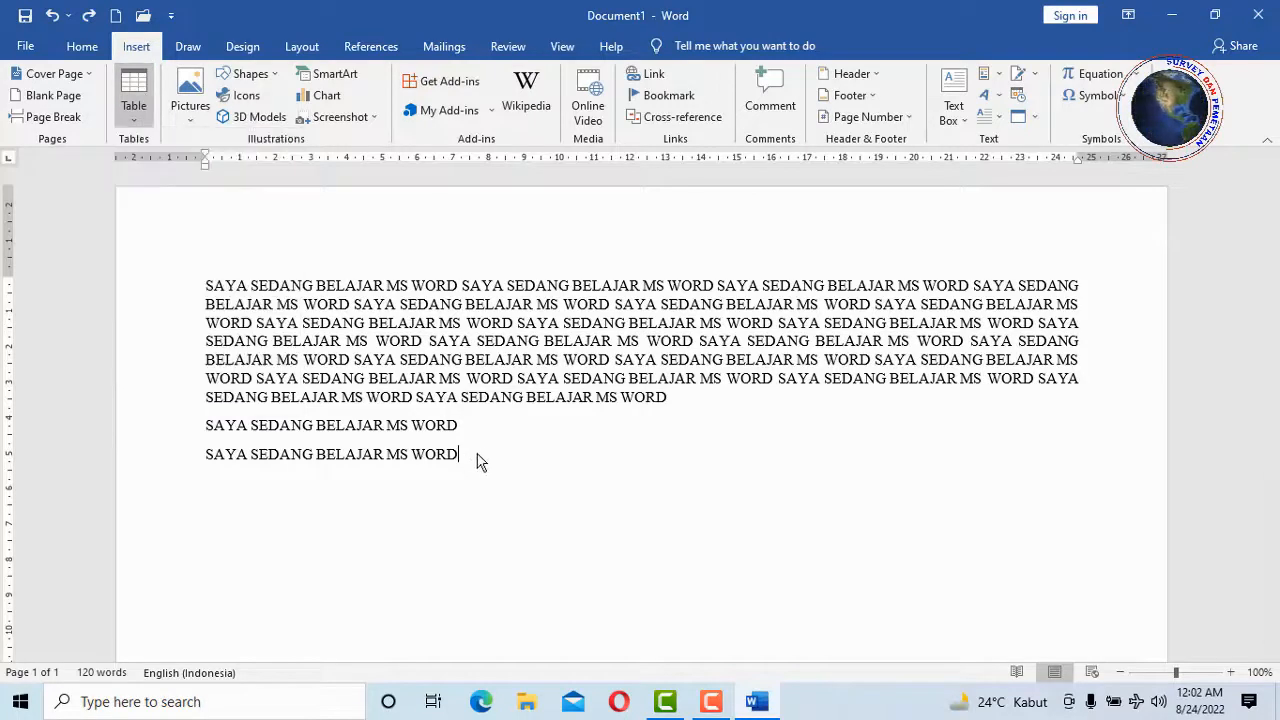
pyautogui.press('Return')
pyautogui.press('Return')
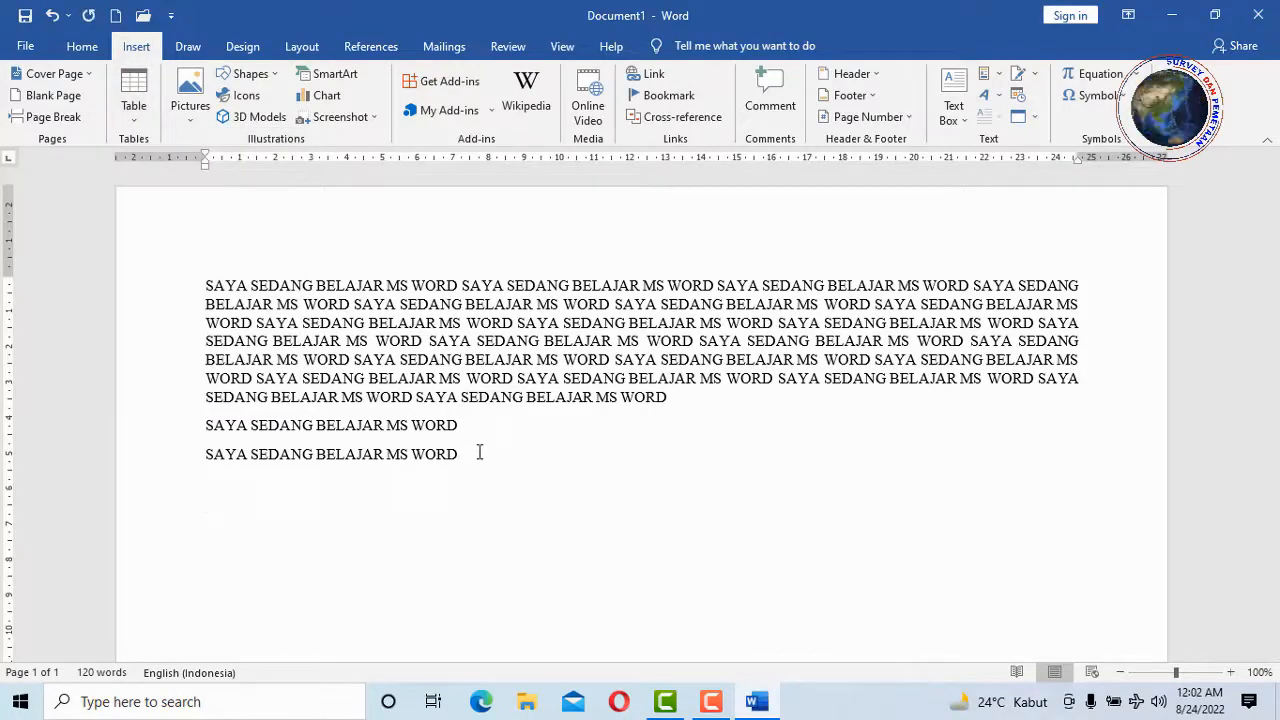
pyautogui.moveTo(467, 454); pyautogui.dragTo(203, 269)
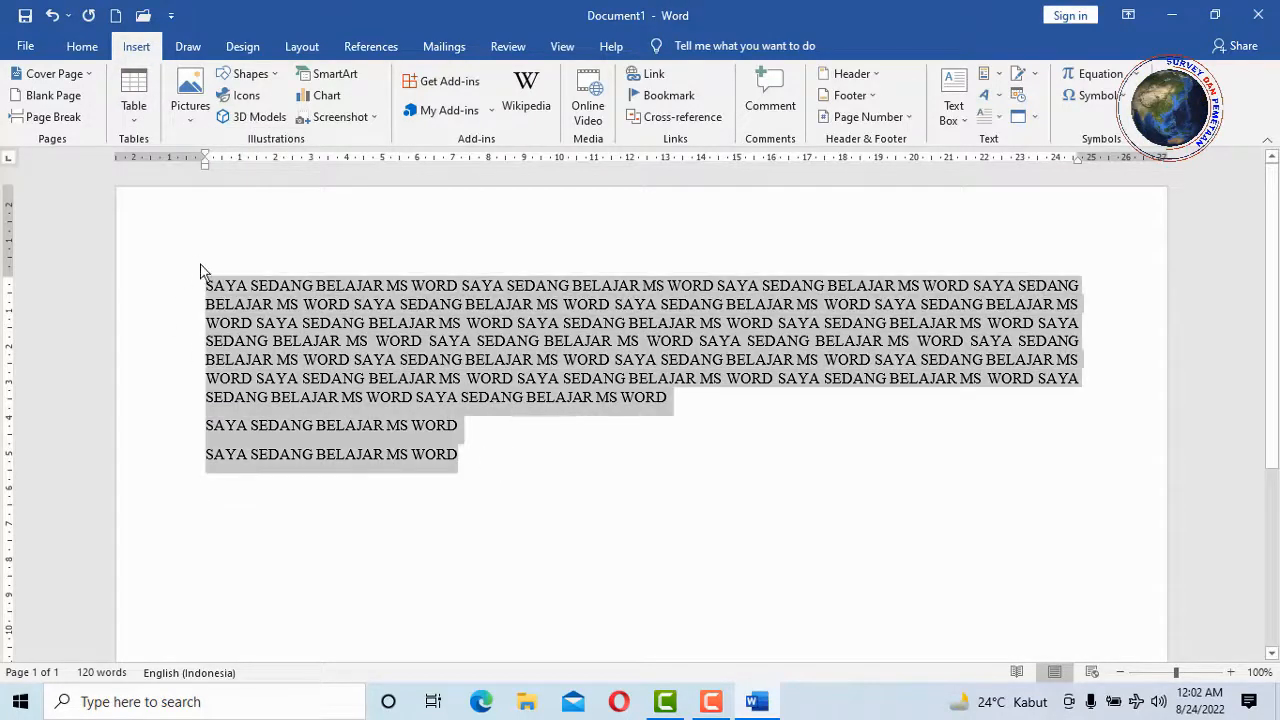
pyautogui.press('Delete')
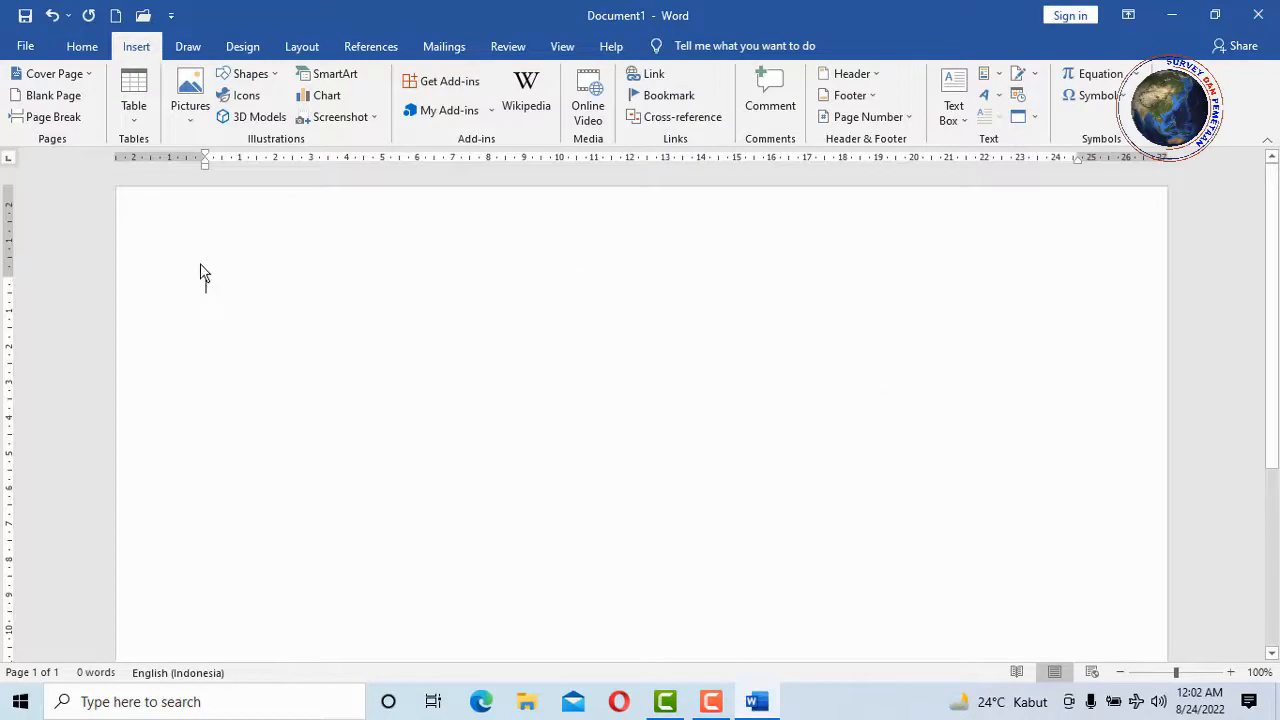
# Insert a 4x4 table at the start of the page and place the cursor below it
pyautogui.click(134, 100)
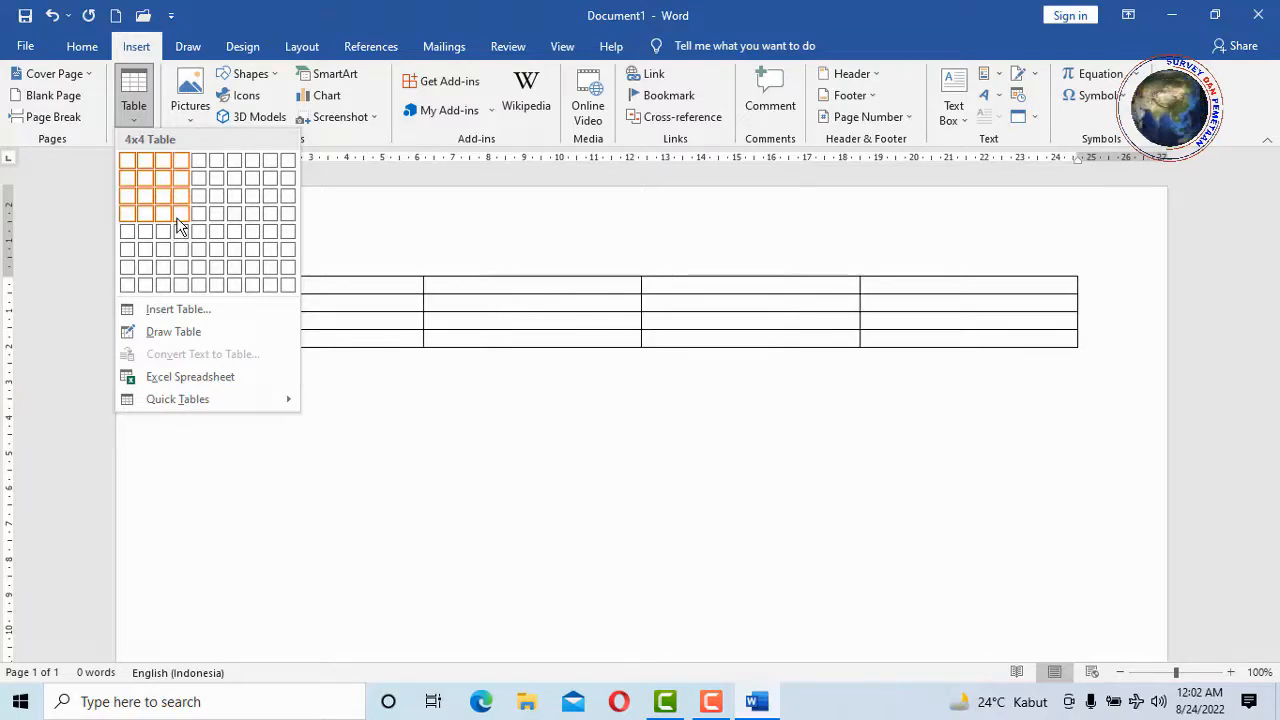
pyautogui.click(180, 225)
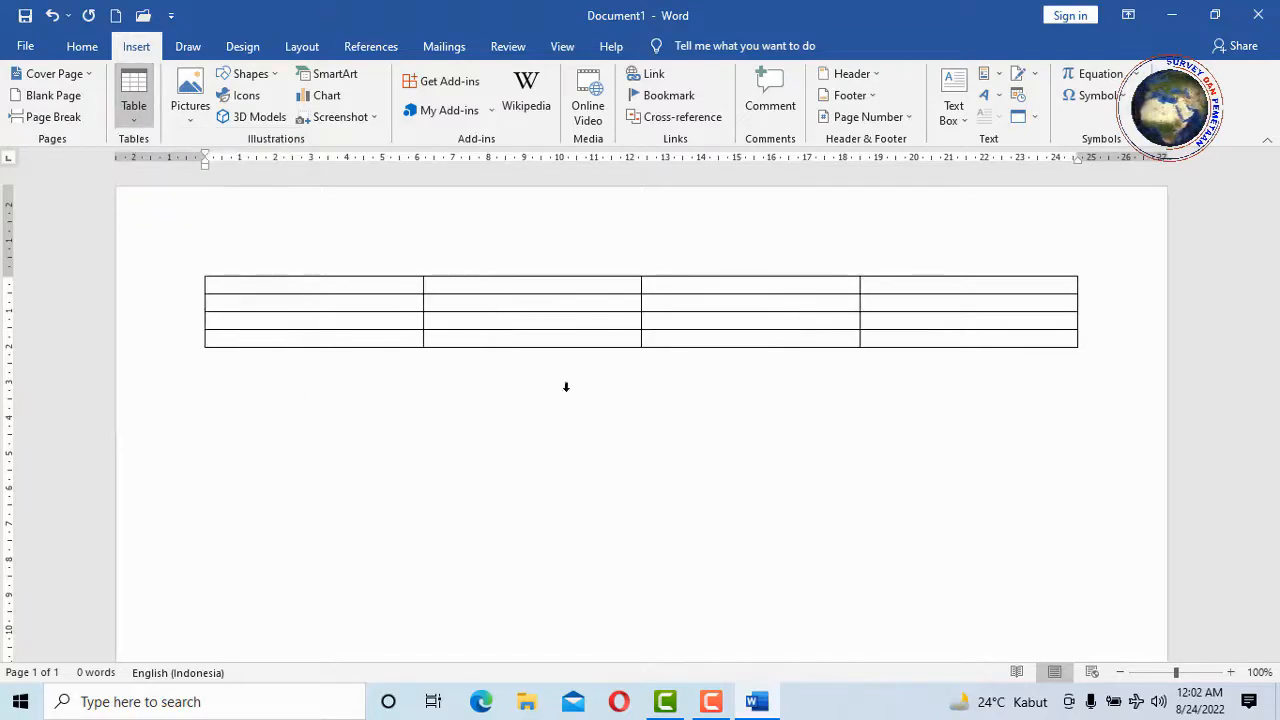
pyautogui.click(508, 385)
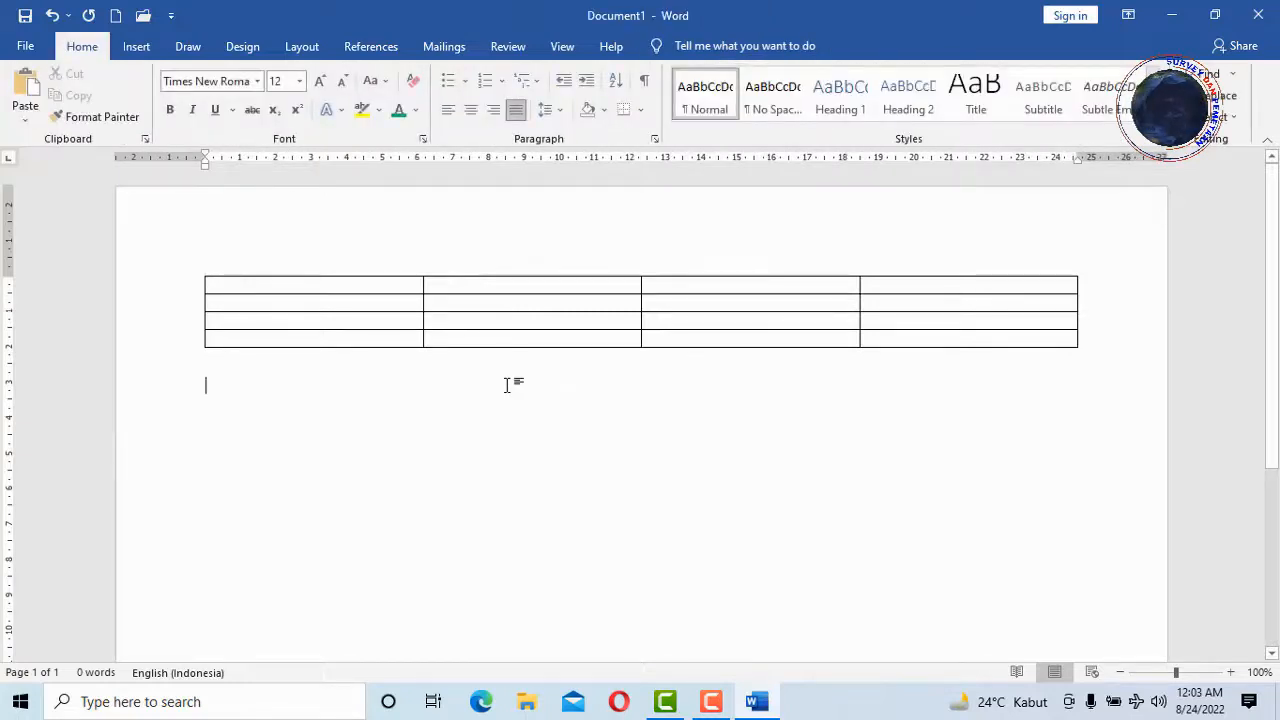
# Insert the picture Snapshot - 6 from the device's Pictures folder below the table
pyautogui.click(136, 47)
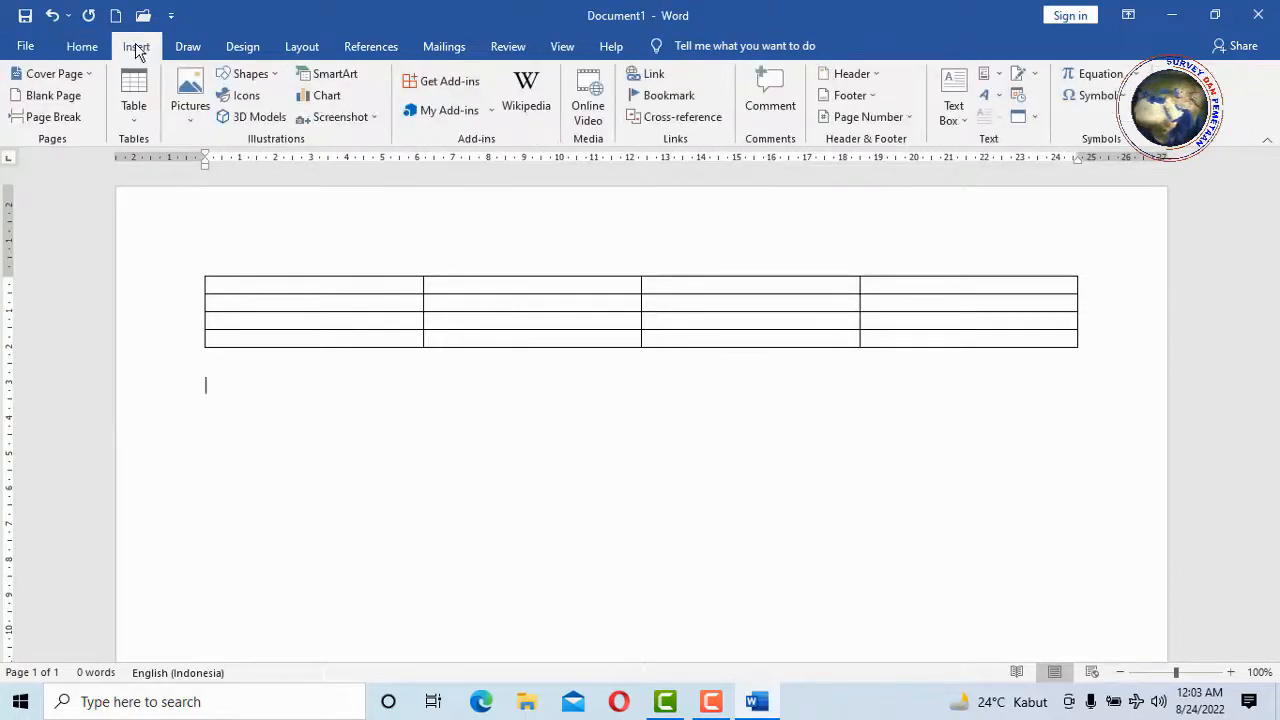
pyautogui.click(192, 115)
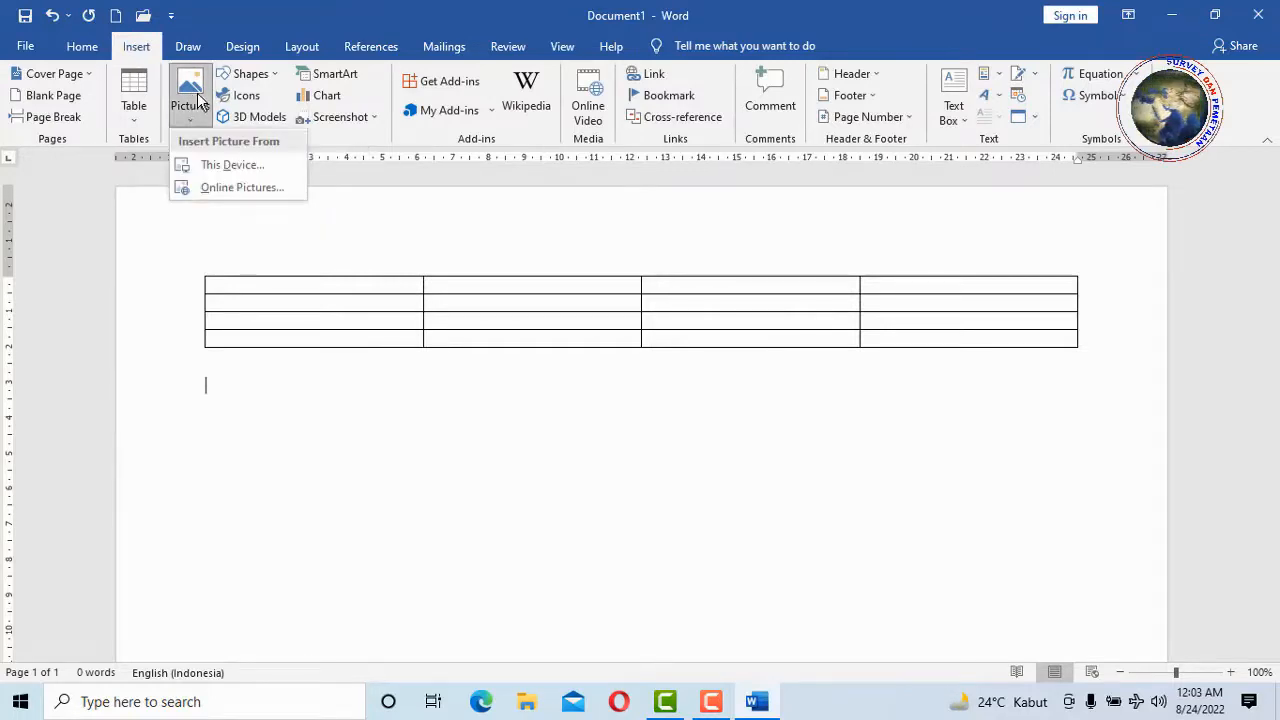
pyautogui.click(234, 166)
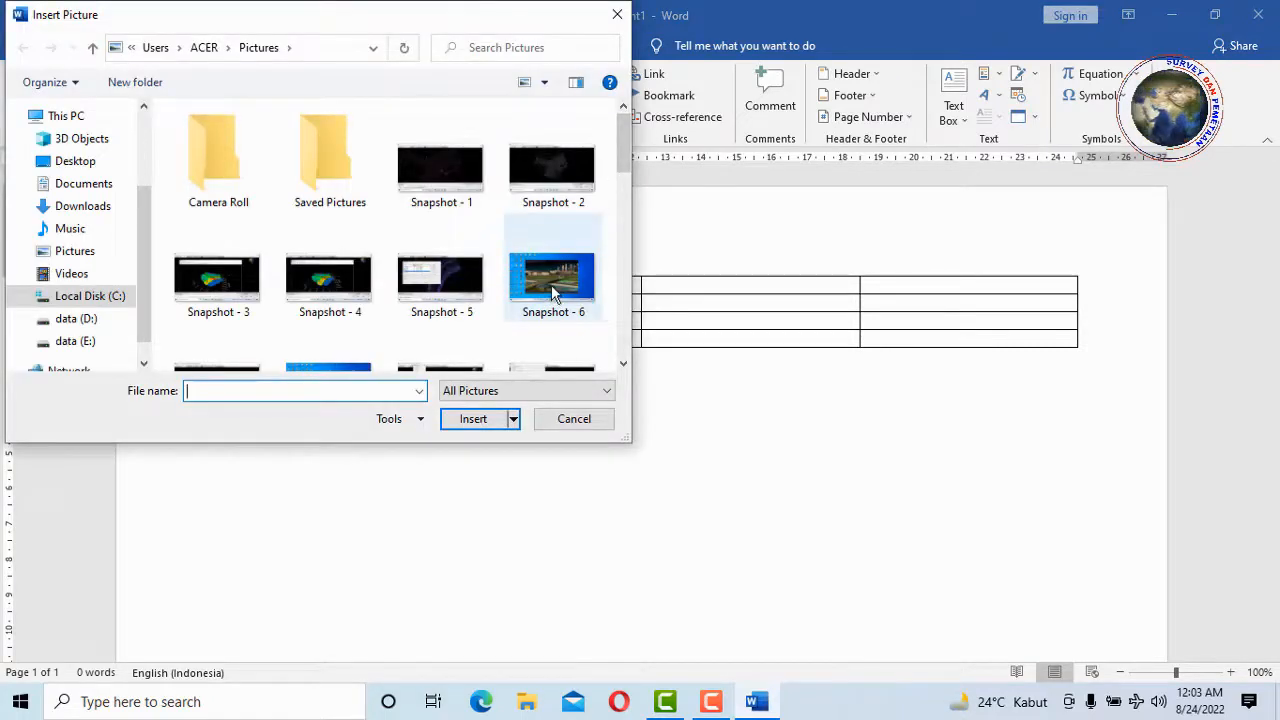
pyautogui.click(551, 284)
pyautogui.click(473, 420)
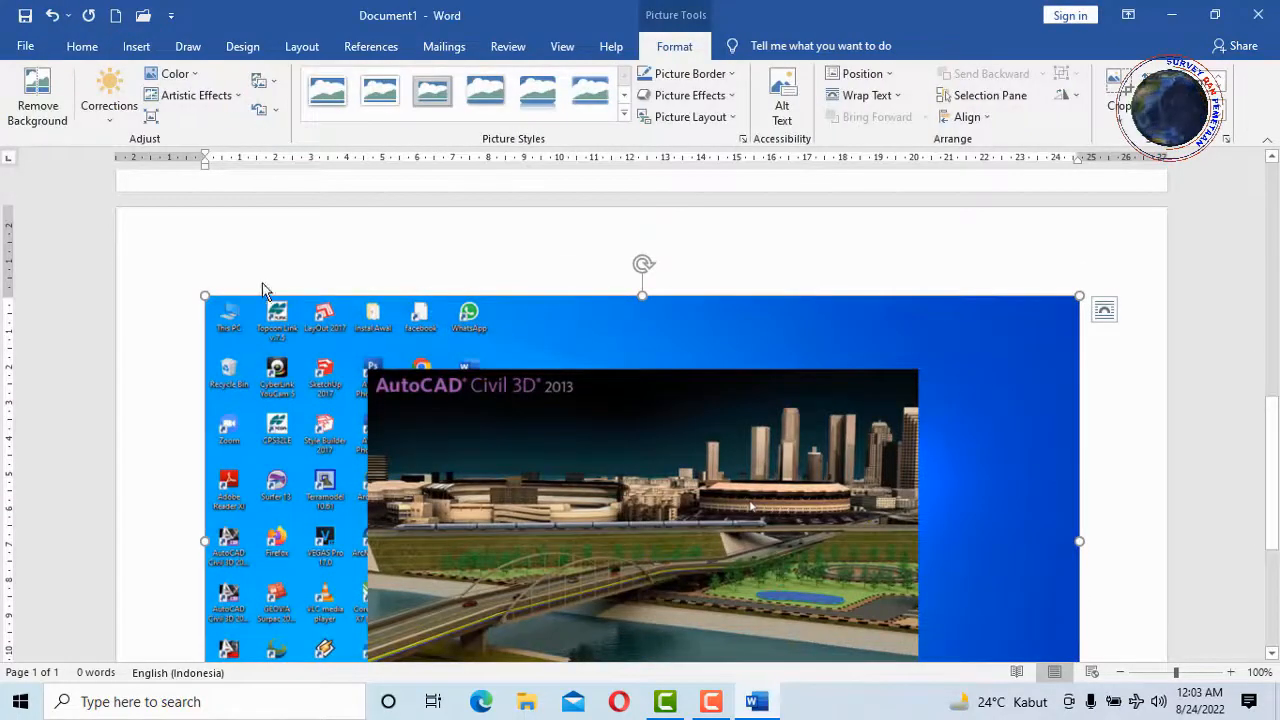
# Shrink the inserted picture proportionally to about 9 cm wide
pyautogui.scroll(-5, 1109, 505)
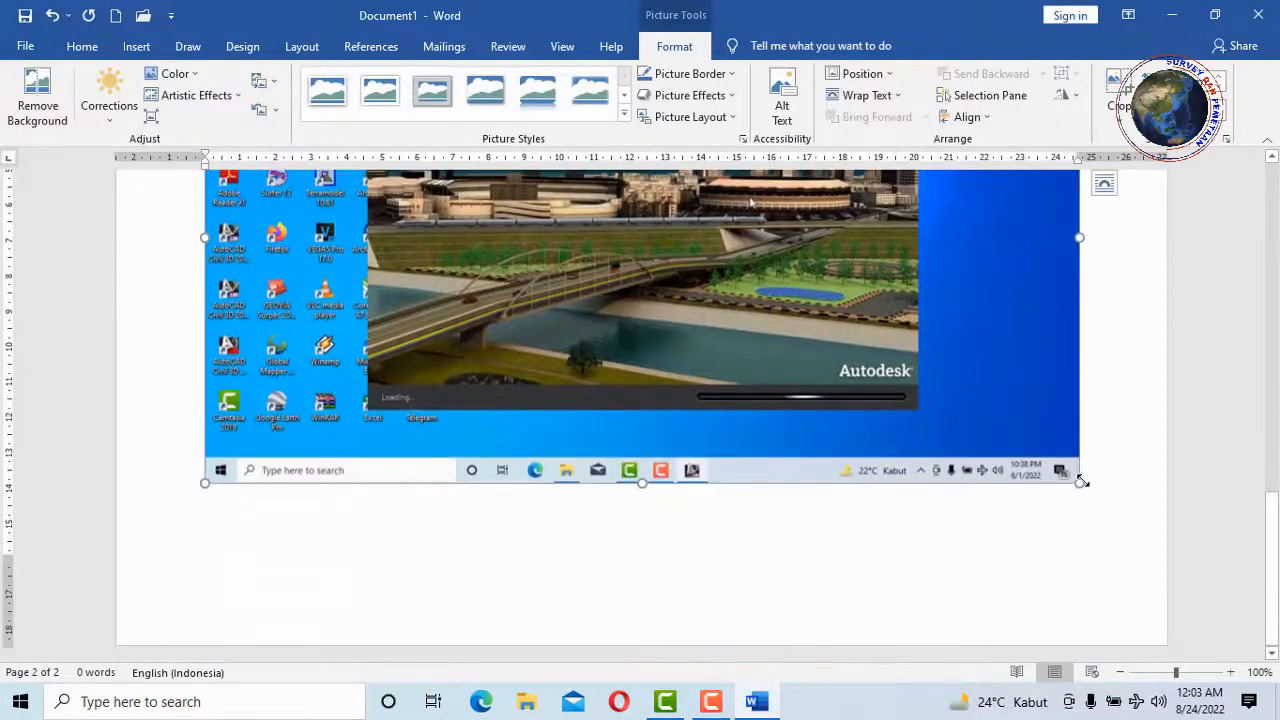
pyautogui.moveTo(1080, 481); pyautogui.dragTo(489, 209)
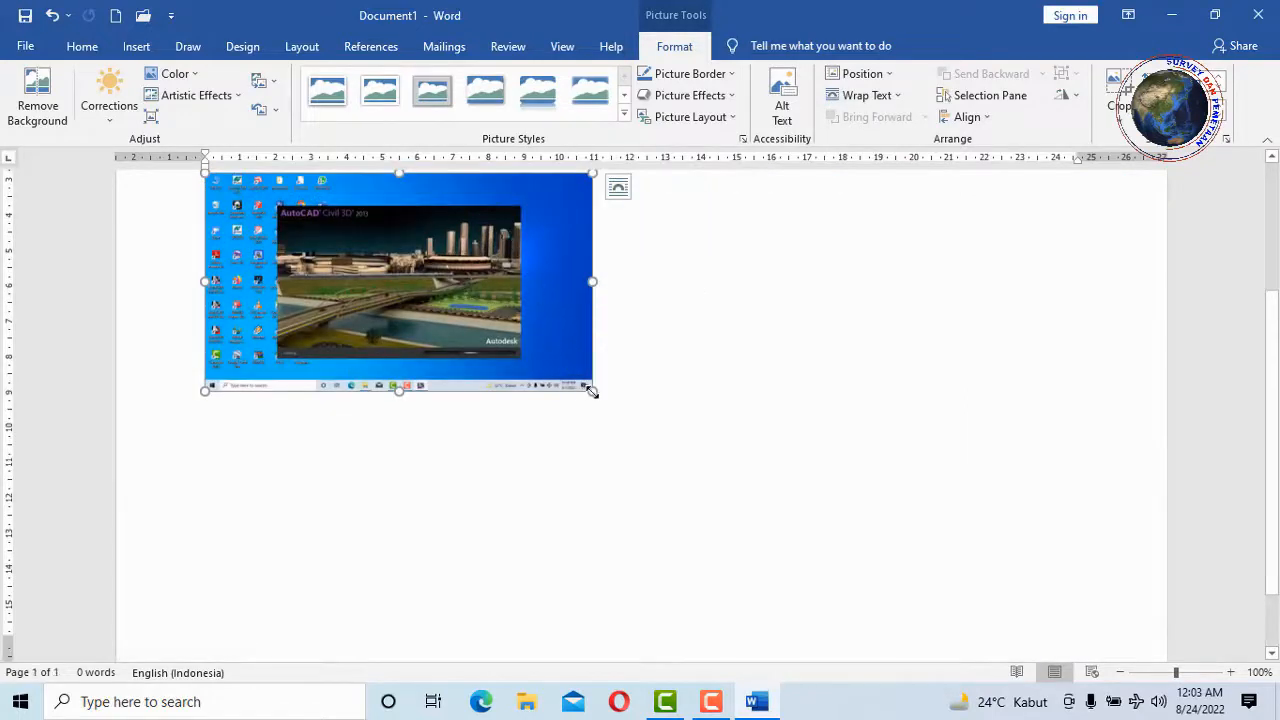
pyautogui.moveTo(592, 391); pyautogui.dragTo(531, 355)
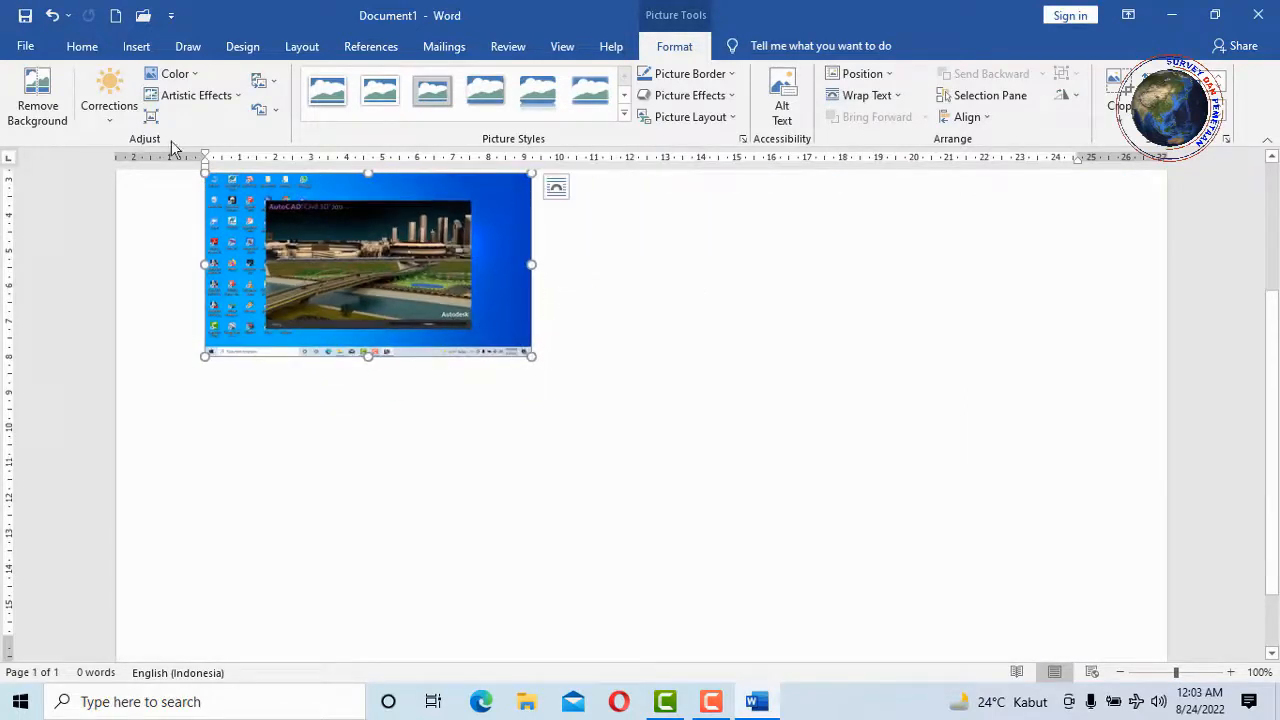
# Try centred, right and left alignment on the picture, centre it again and delete it
pyautogui.click(76, 52)
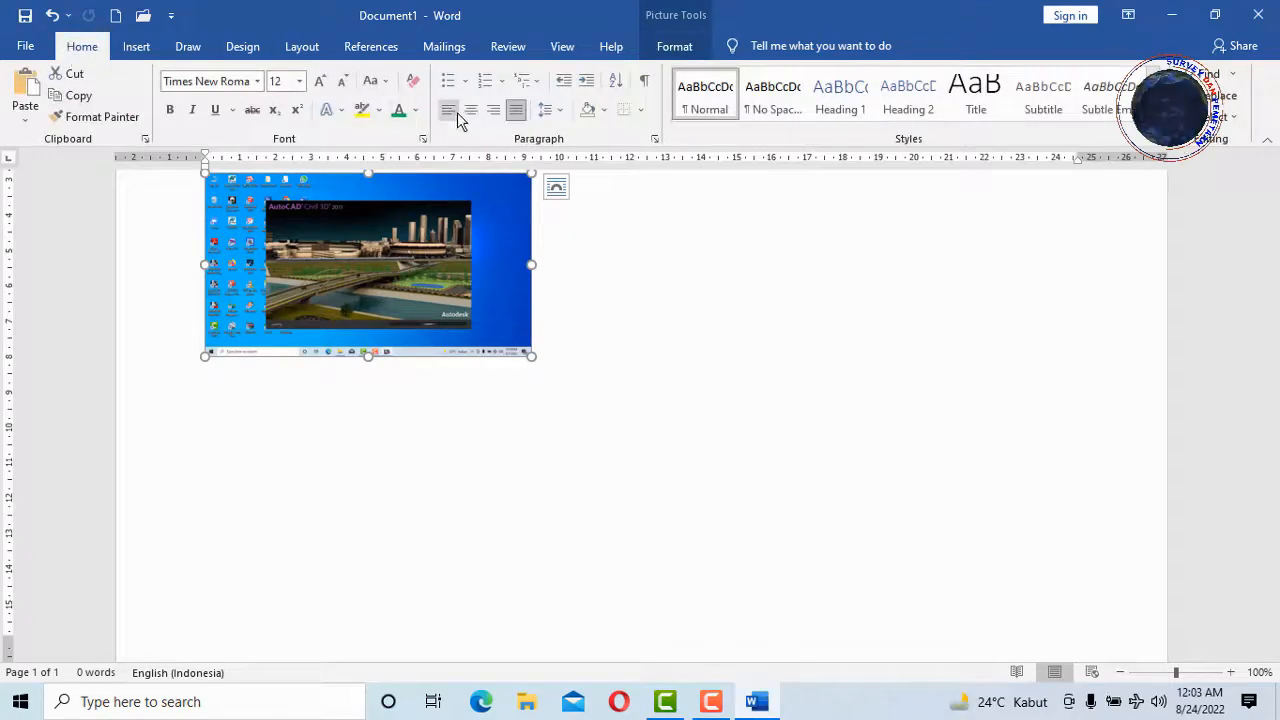
pyautogui.click(470, 111)
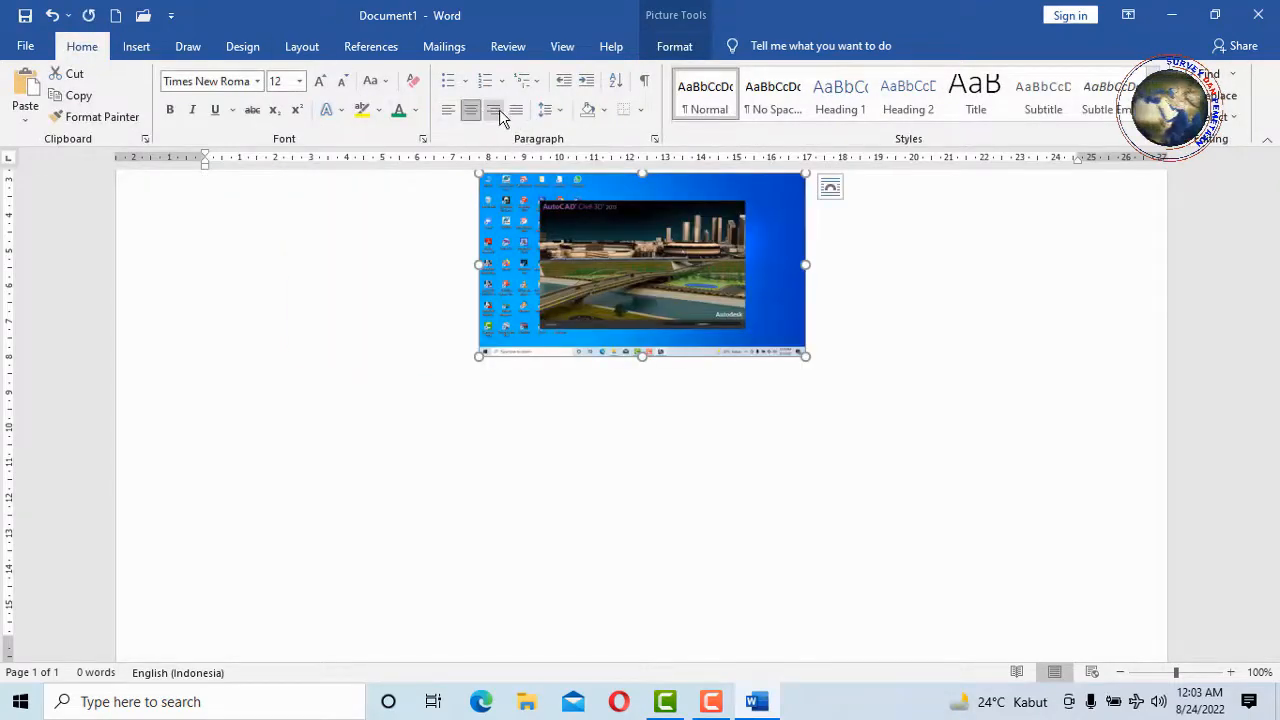
pyautogui.click(495, 111)
pyautogui.click(448, 111)
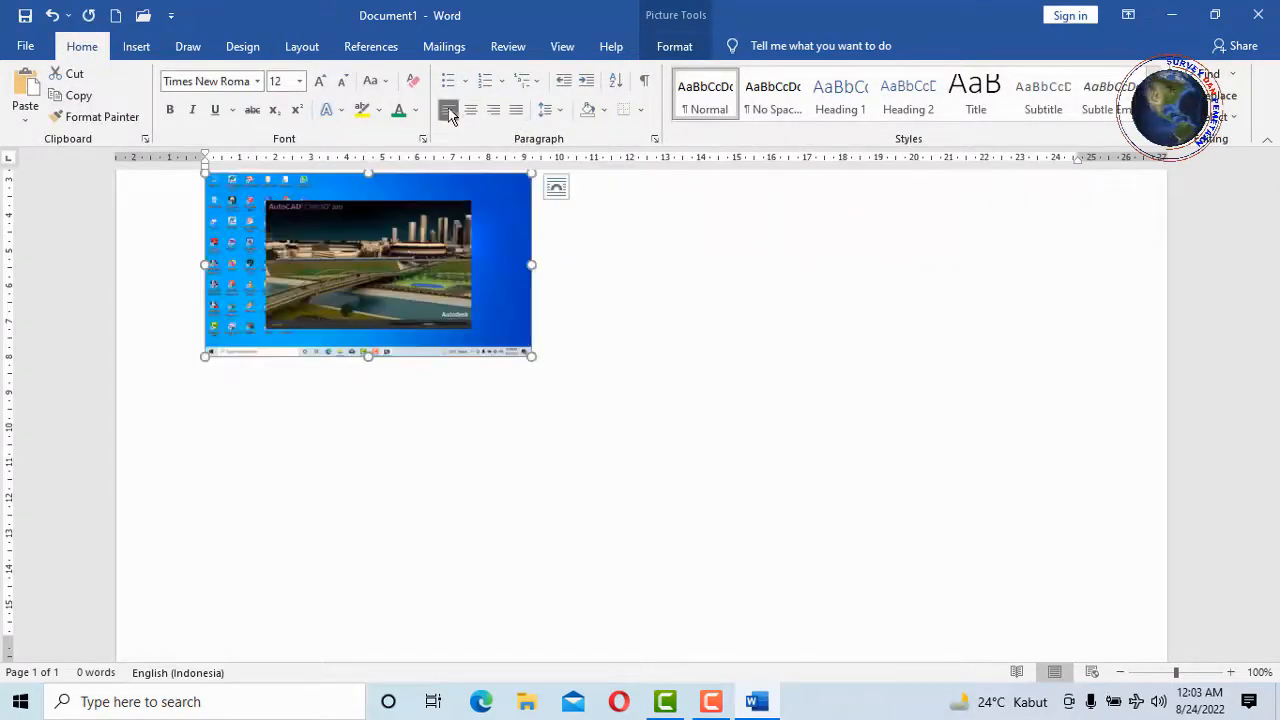
pyautogui.click(470, 111)
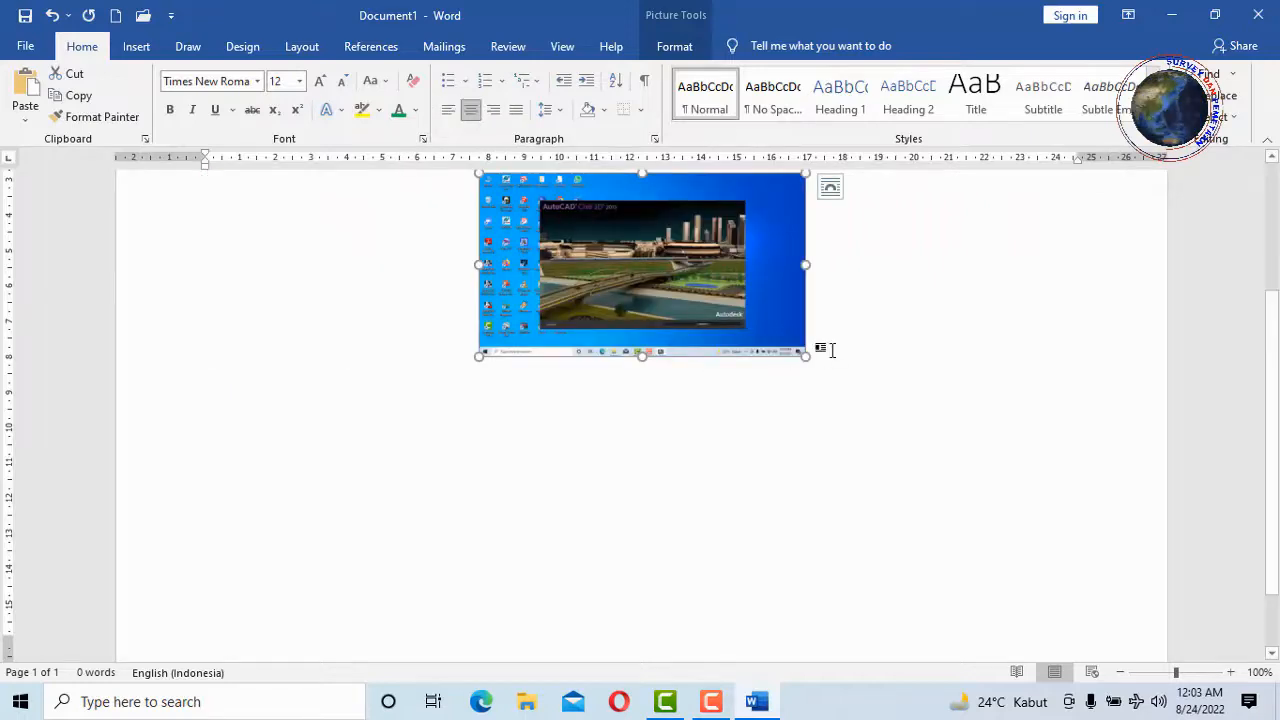
pyautogui.press('Delete')
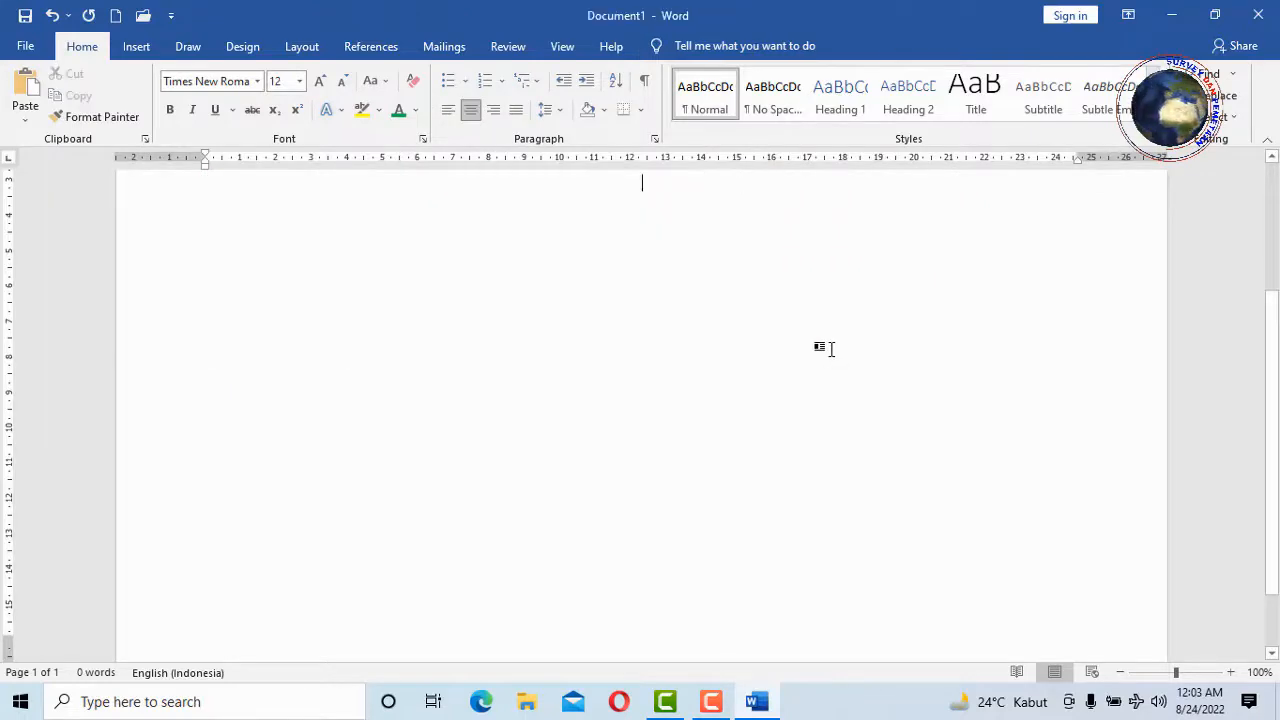
# Draw a diagonal line arrow spanning about 2.54 cm in height and width on the page
pyautogui.click(136, 47)
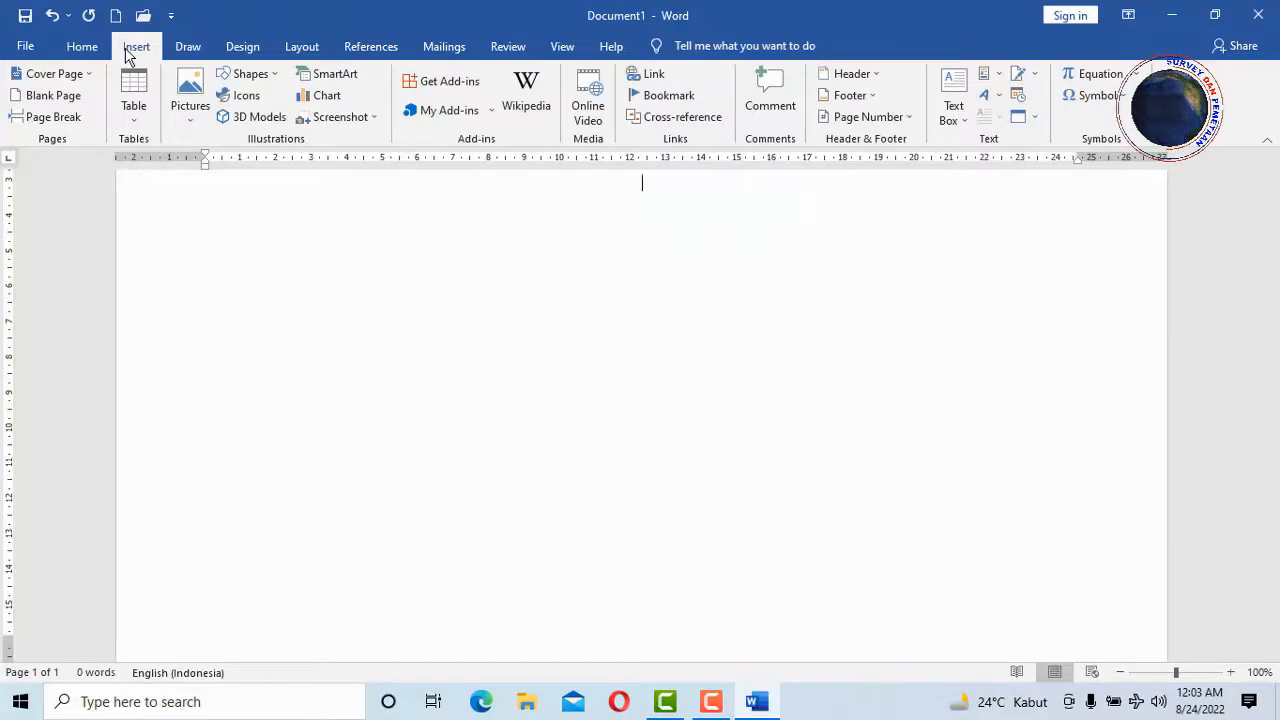
pyautogui.click(276, 78)
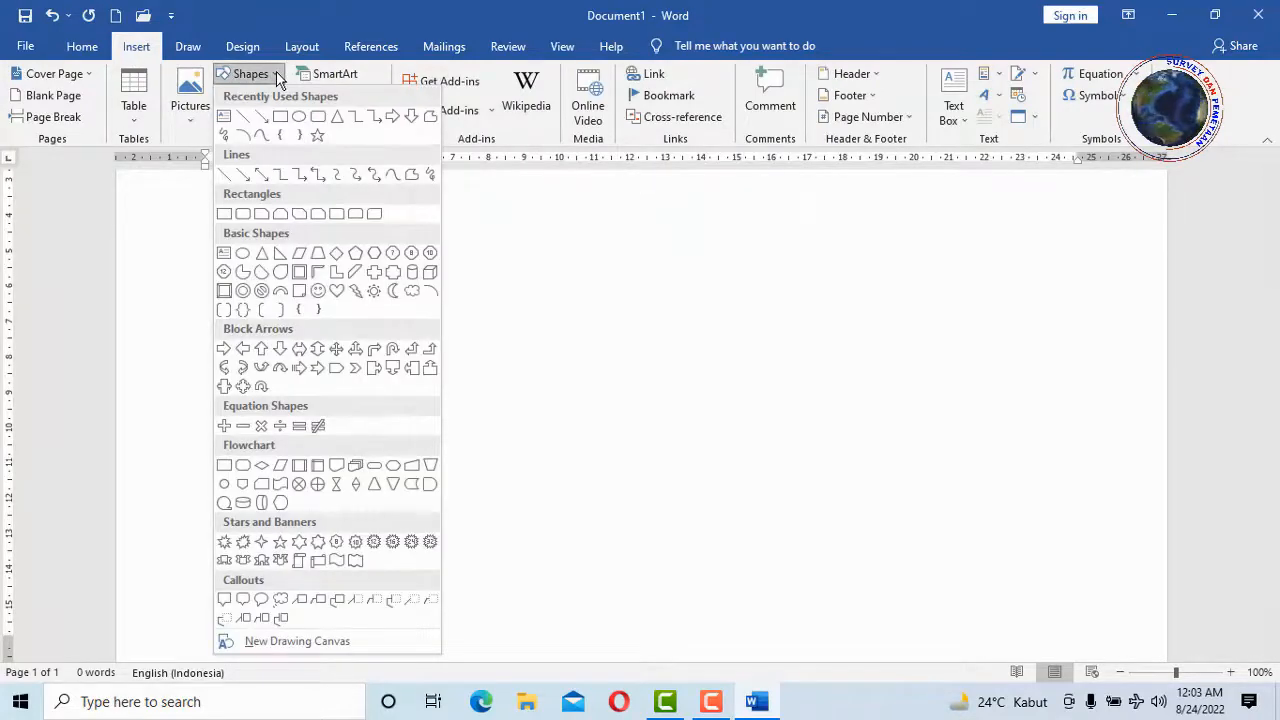
pyautogui.click(263, 118)
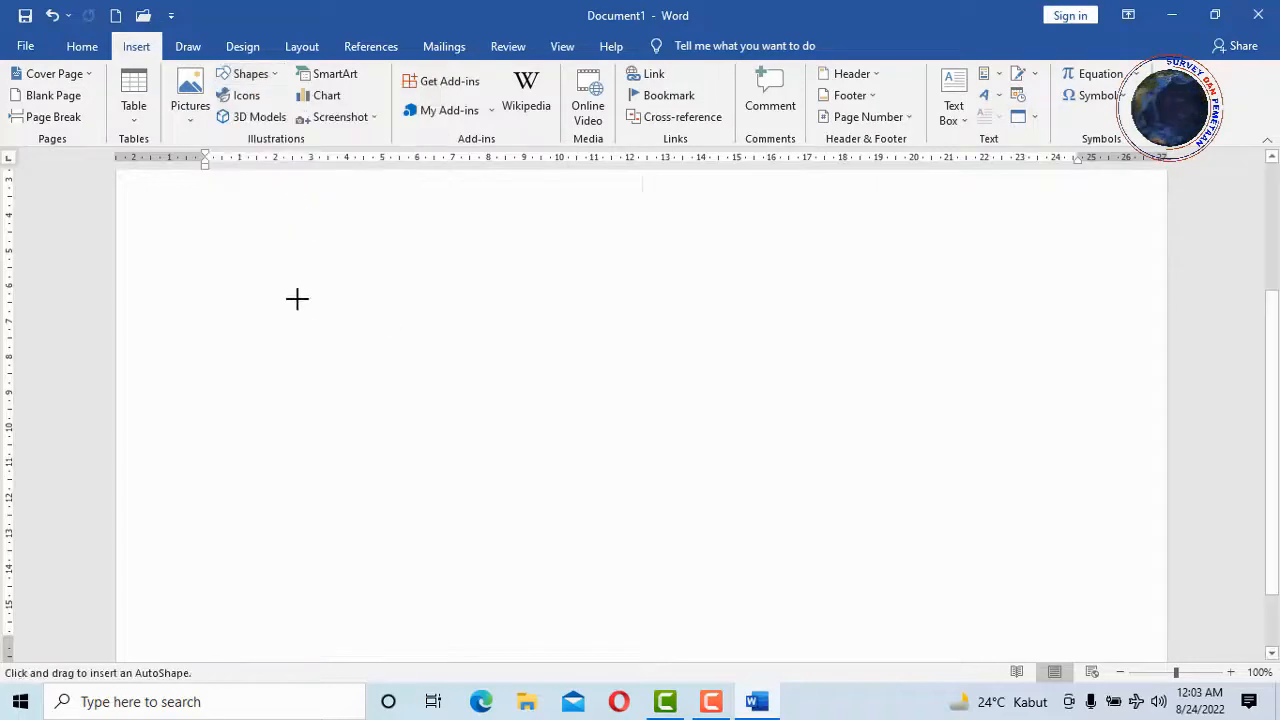
pyautogui.moveTo(297, 300); pyautogui.dragTo(387, 389)
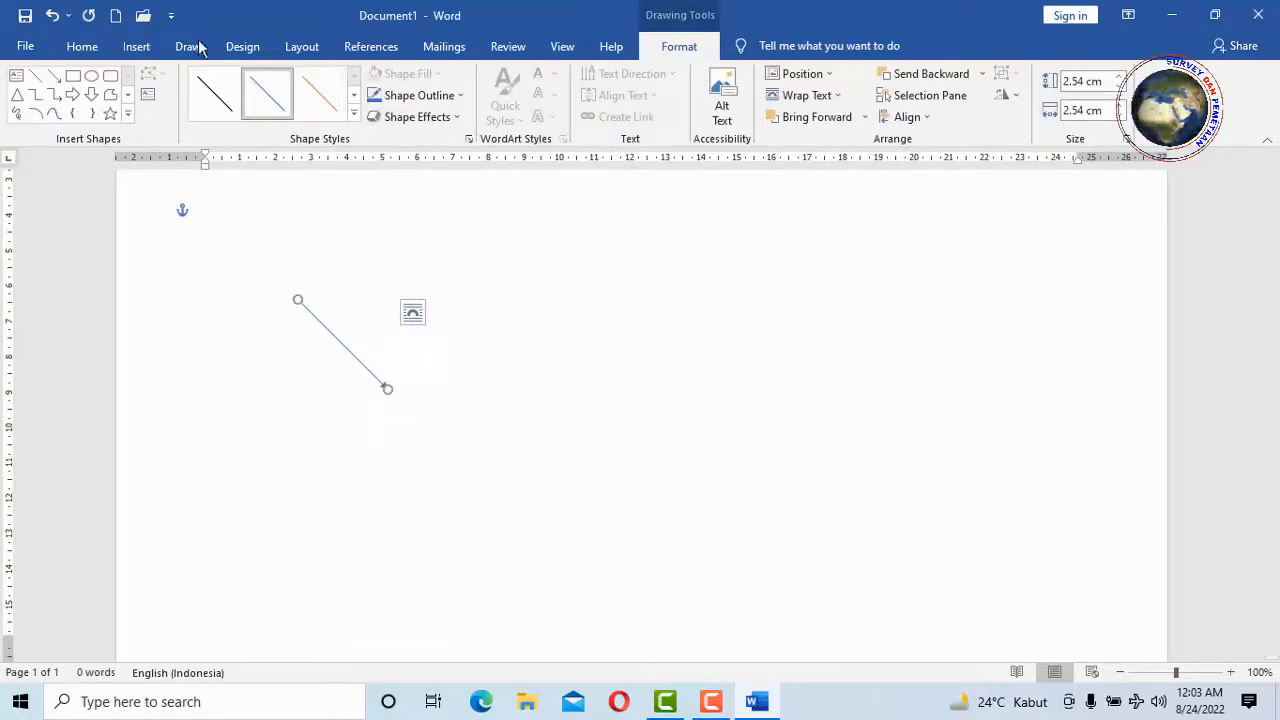
# Draw a horizontal line arrow about 13.8 cm long to the right of the diagonal arrow
pyautogui.click(139, 50)
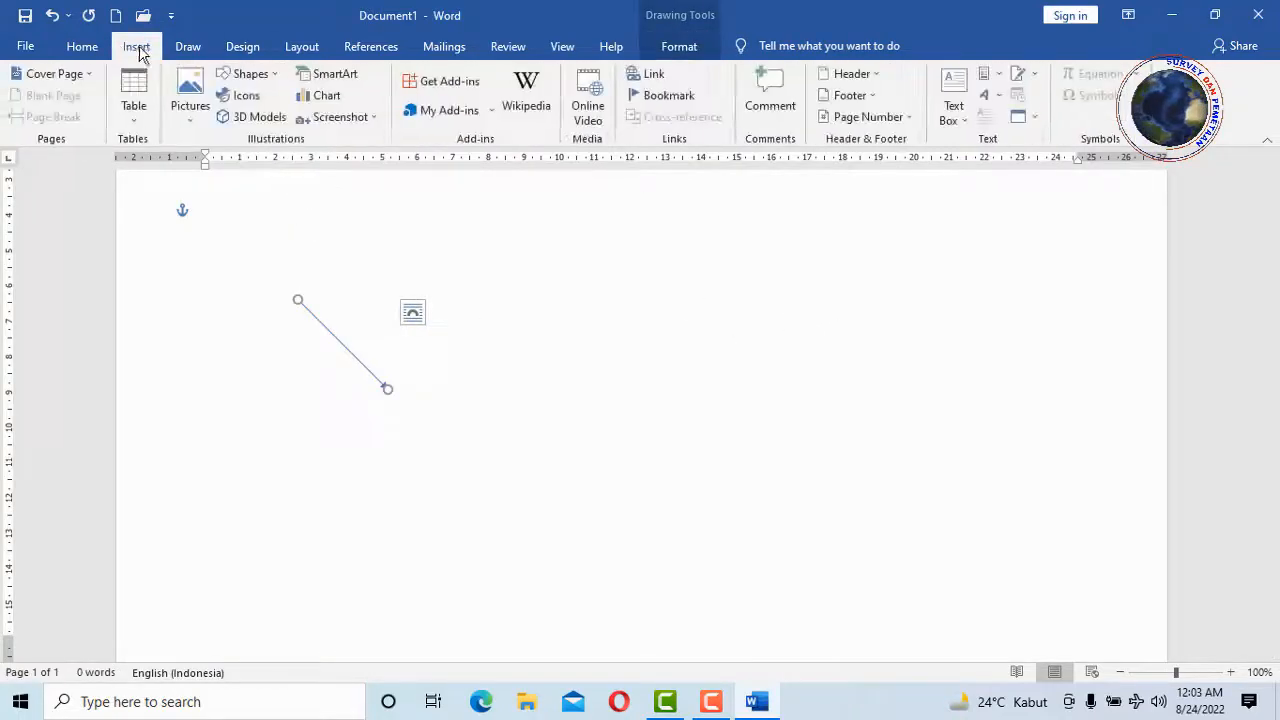
pyautogui.click(249, 74)
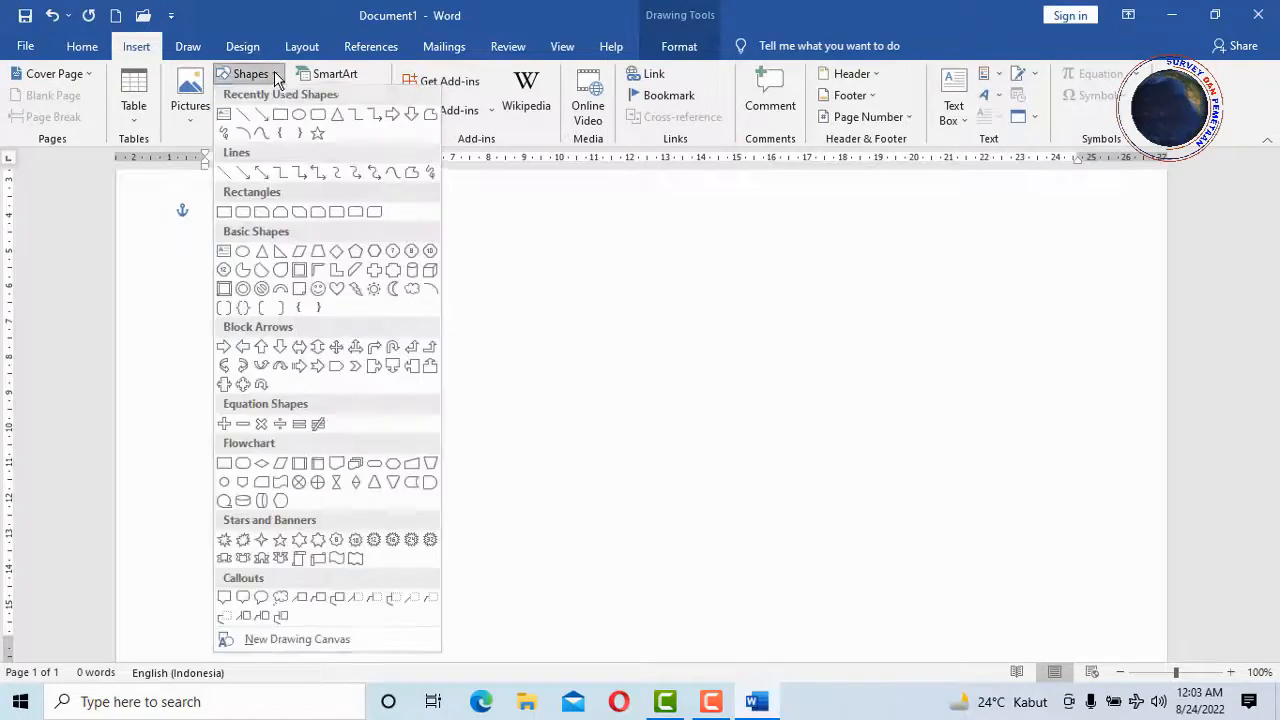
pyautogui.click(250, 177)
pyautogui.moveTo(298, 300); pyautogui.dragTo(387, 389)
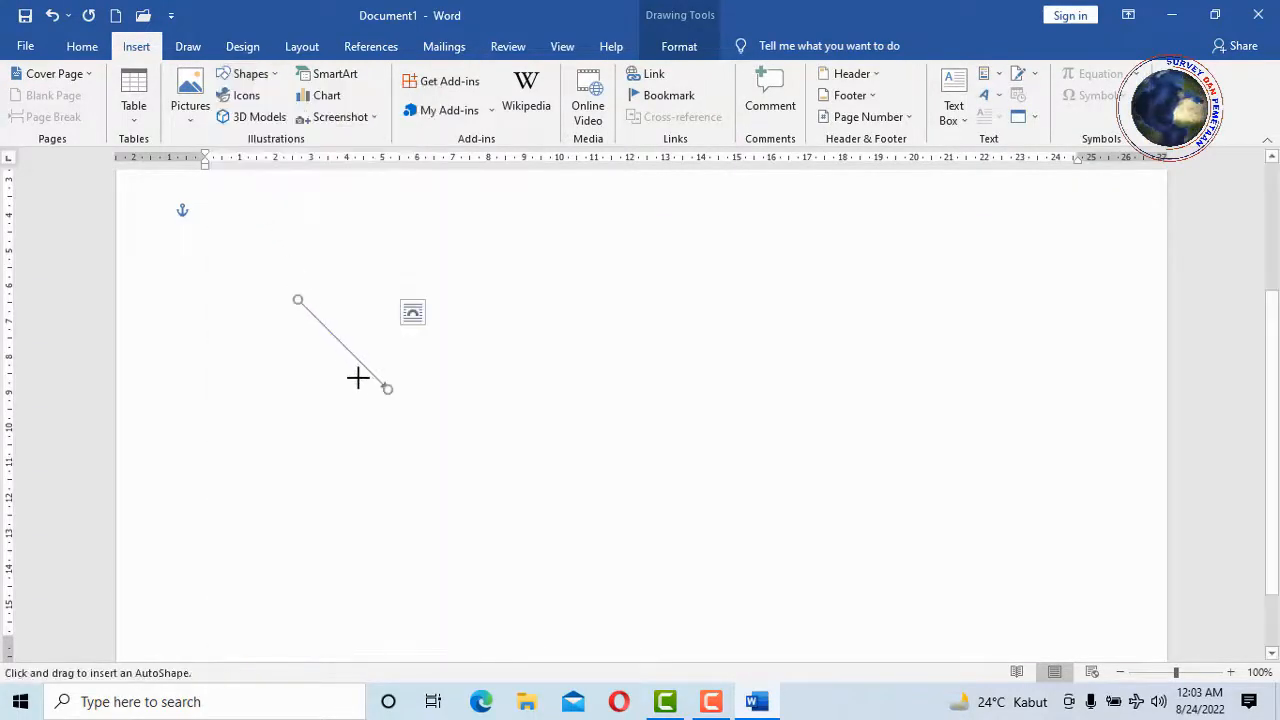
pyautogui.moveTo(465, 389); pyautogui.dragTo(956, 389)
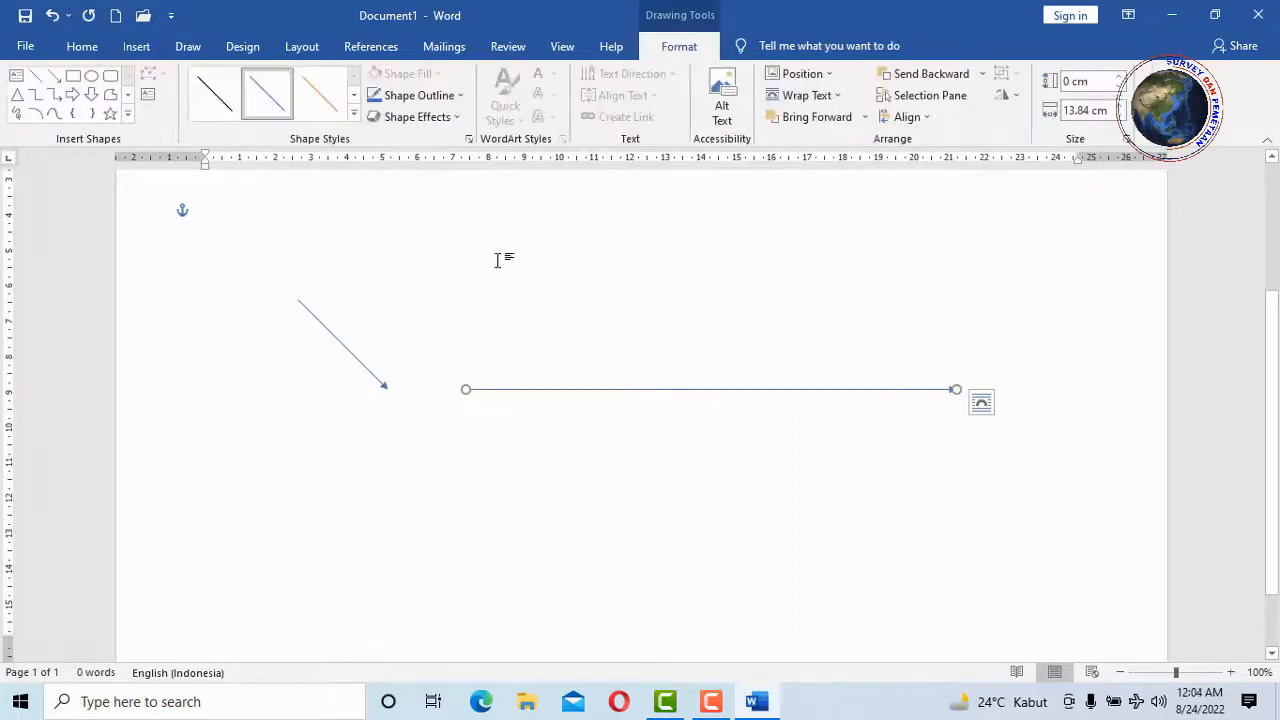
# Draw a rectangle about 9.2 cm wide and 3.9 cm high below the horizontal arrow
pyautogui.click(136, 47)
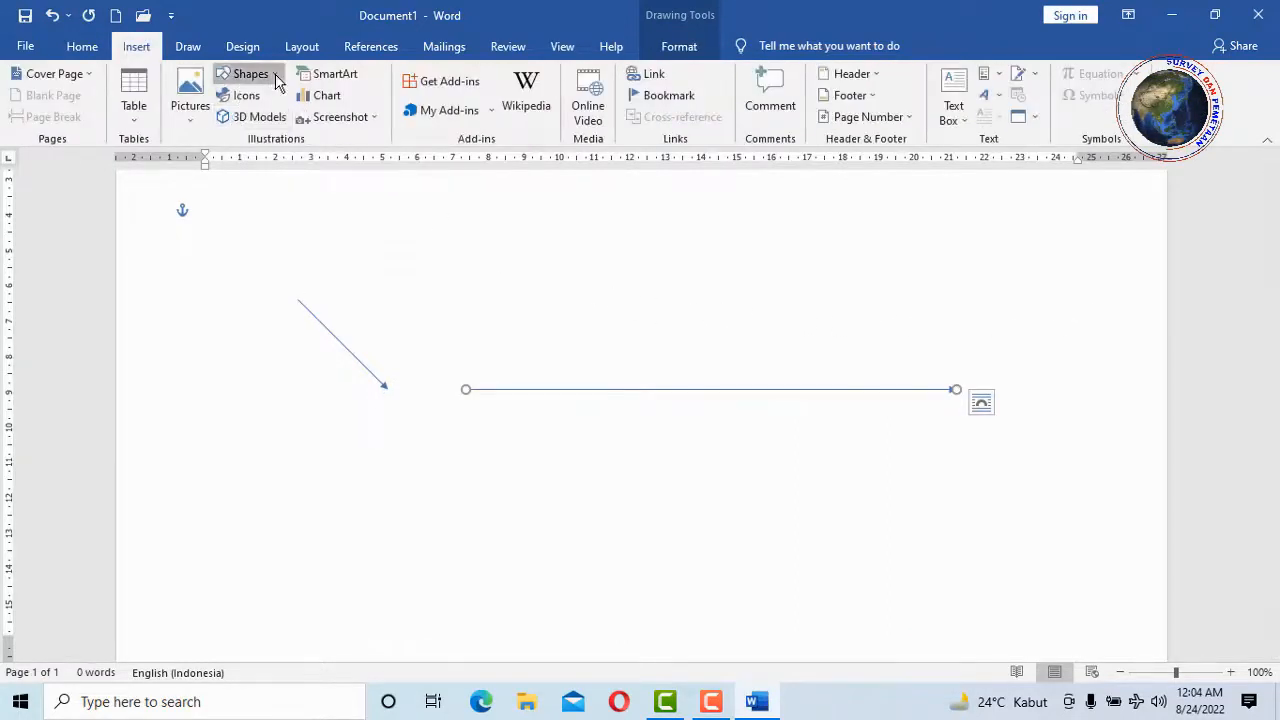
pyautogui.click(250, 73)
pyautogui.click(282, 118)
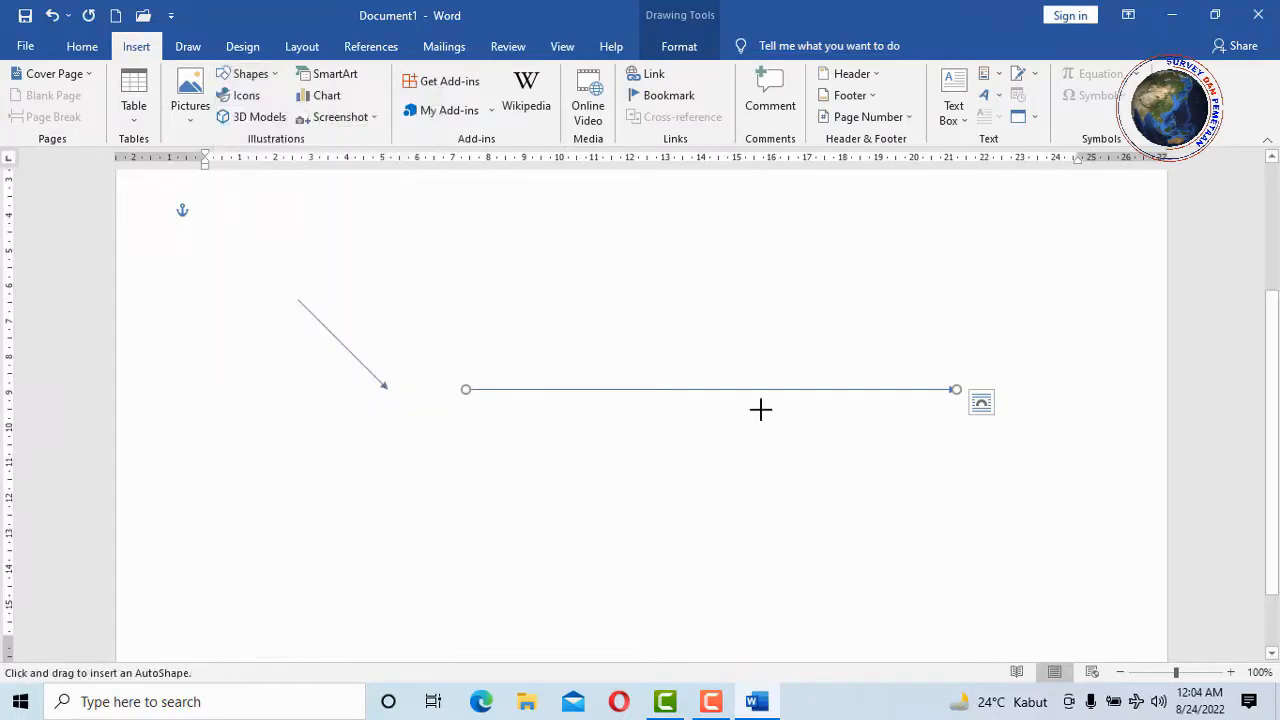
pyautogui.scroll(-2, 517, 363)
pyautogui.moveTo(437, 386); pyautogui.dragTo(763, 526)
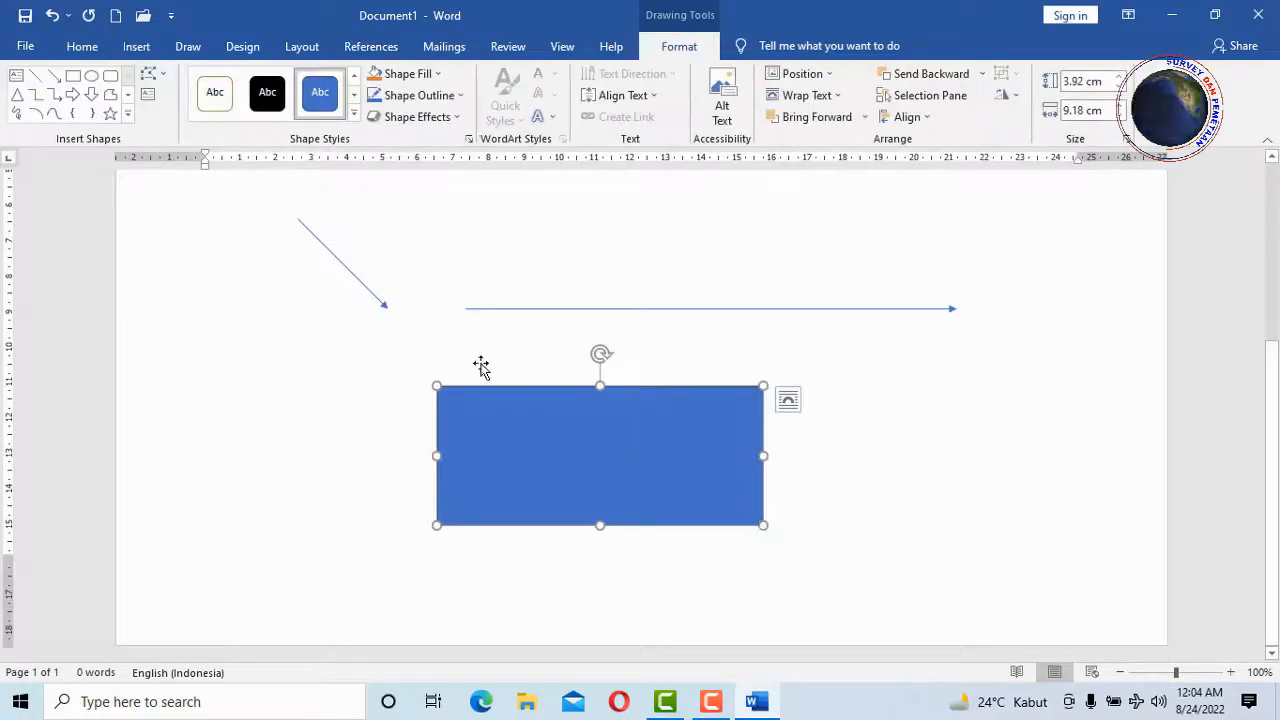
# Try the white outlined and black preset styles on the rectangle, restore the solid blue style and deselect it
pyautogui.click(213, 100)
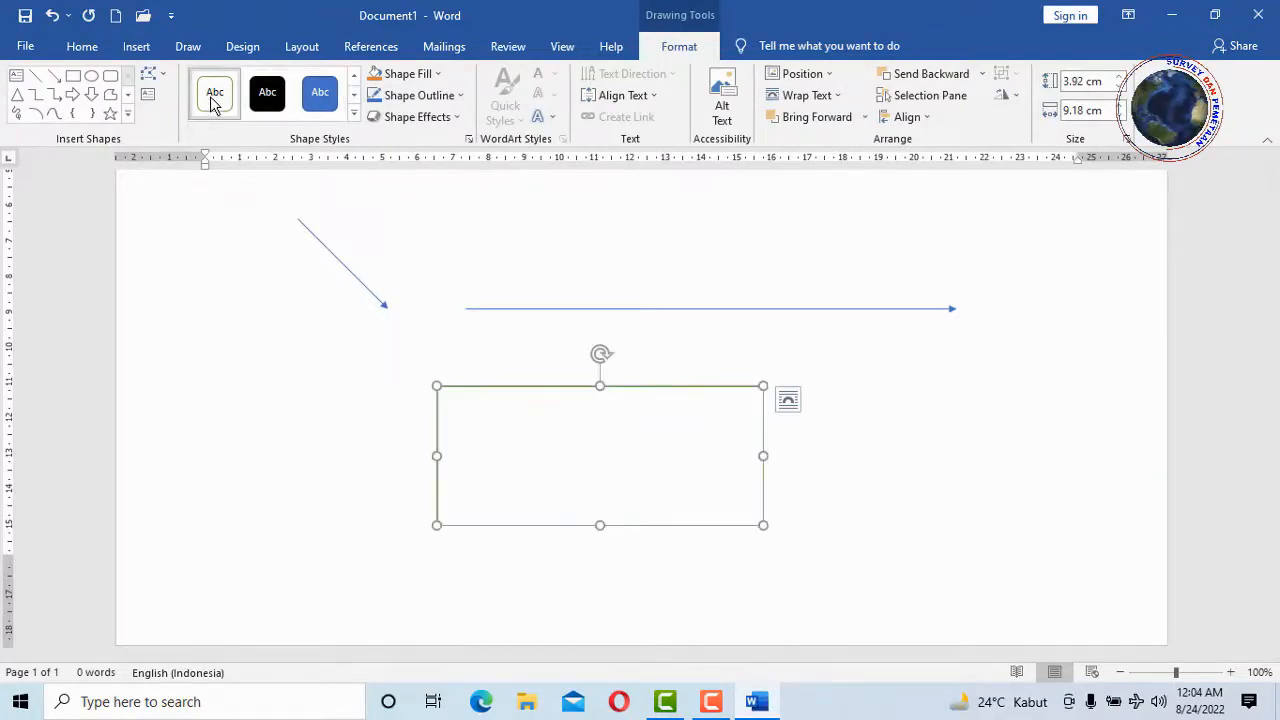
pyautogui.click(267, 93)
pyautogui.click(306, 98)
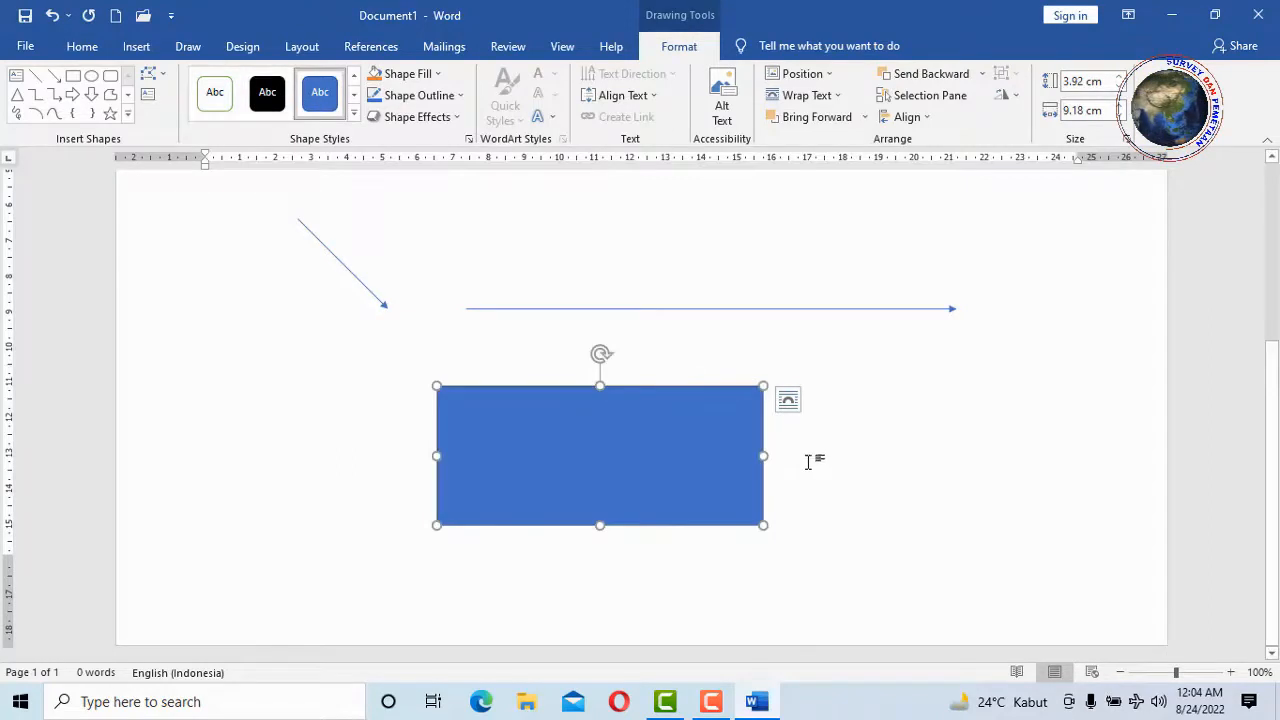
pyautogui.click(813, 461)
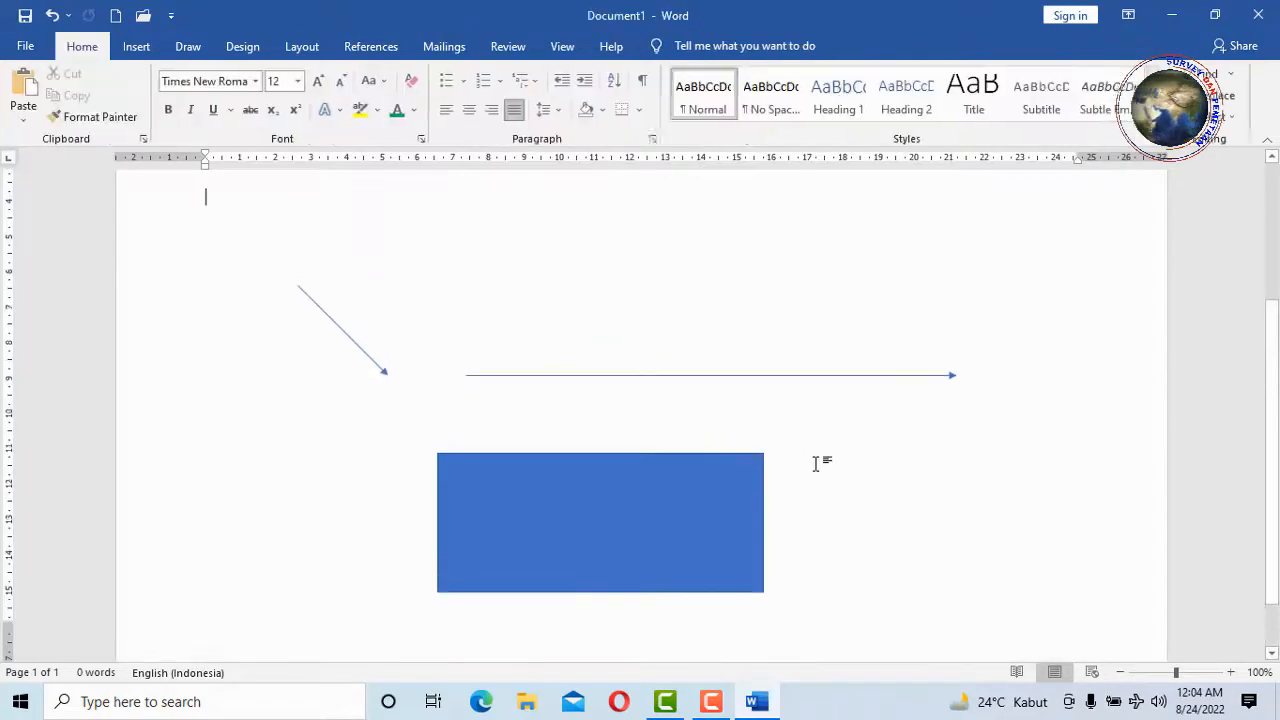
# Draw a circle about 3.3 cm across to the right of the rectangle and give it the white, green-outlined preset style
pyautogui.click(517, 494)
pyautogui.click(148, 48)
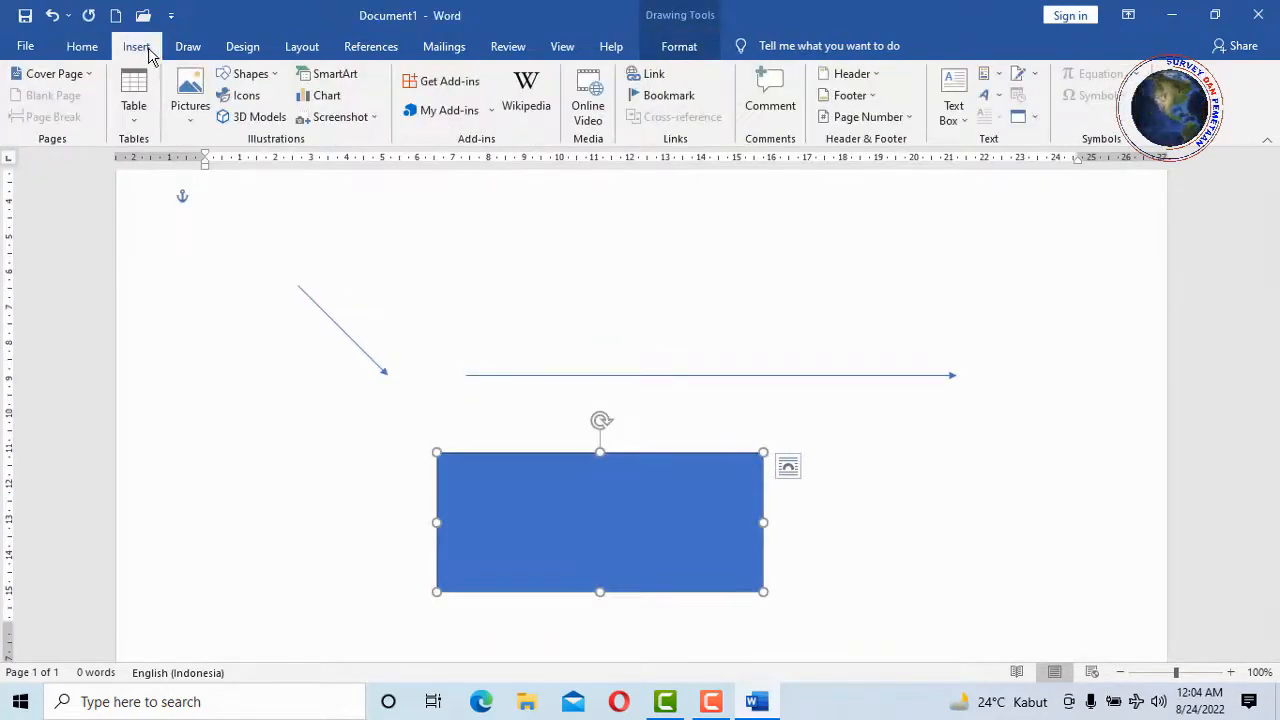
pyautogui.click(866, 511)
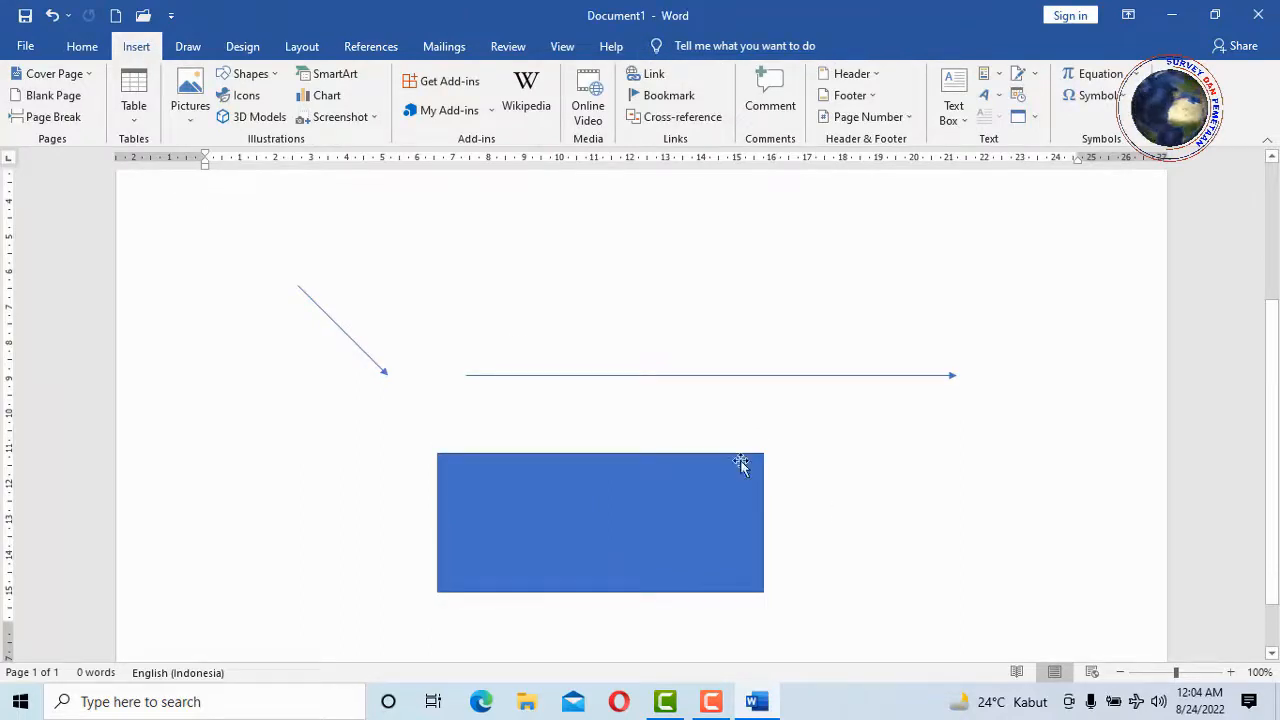
pyautogui.click(248, 74)
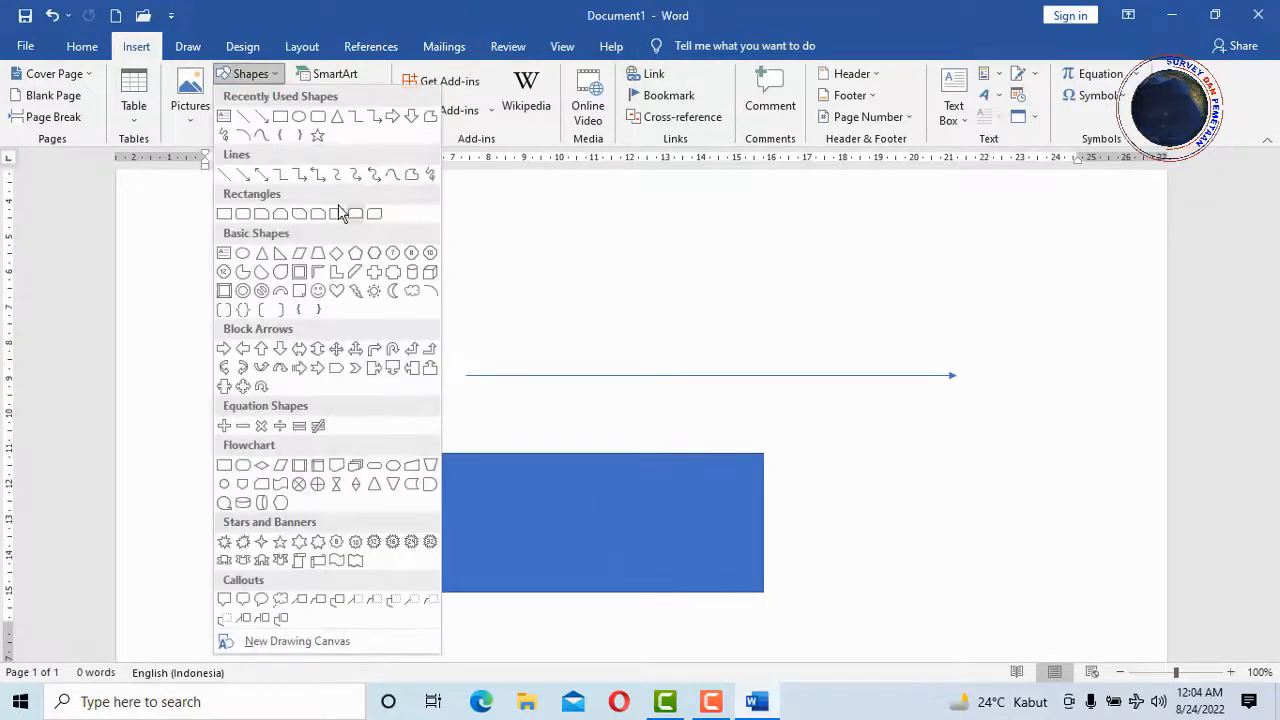
pyautogui.click(242, 253)
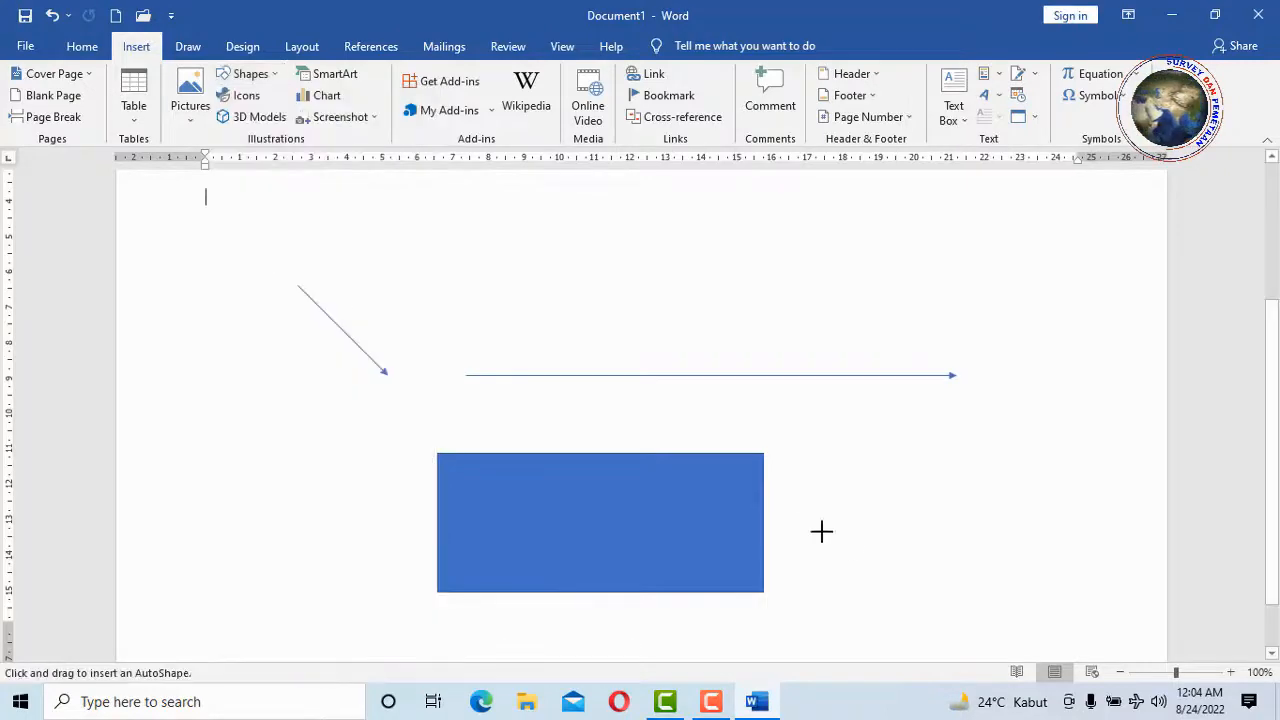
pyautogui.moveTo(883, 520); pyautogui.dragTo(965, 402)
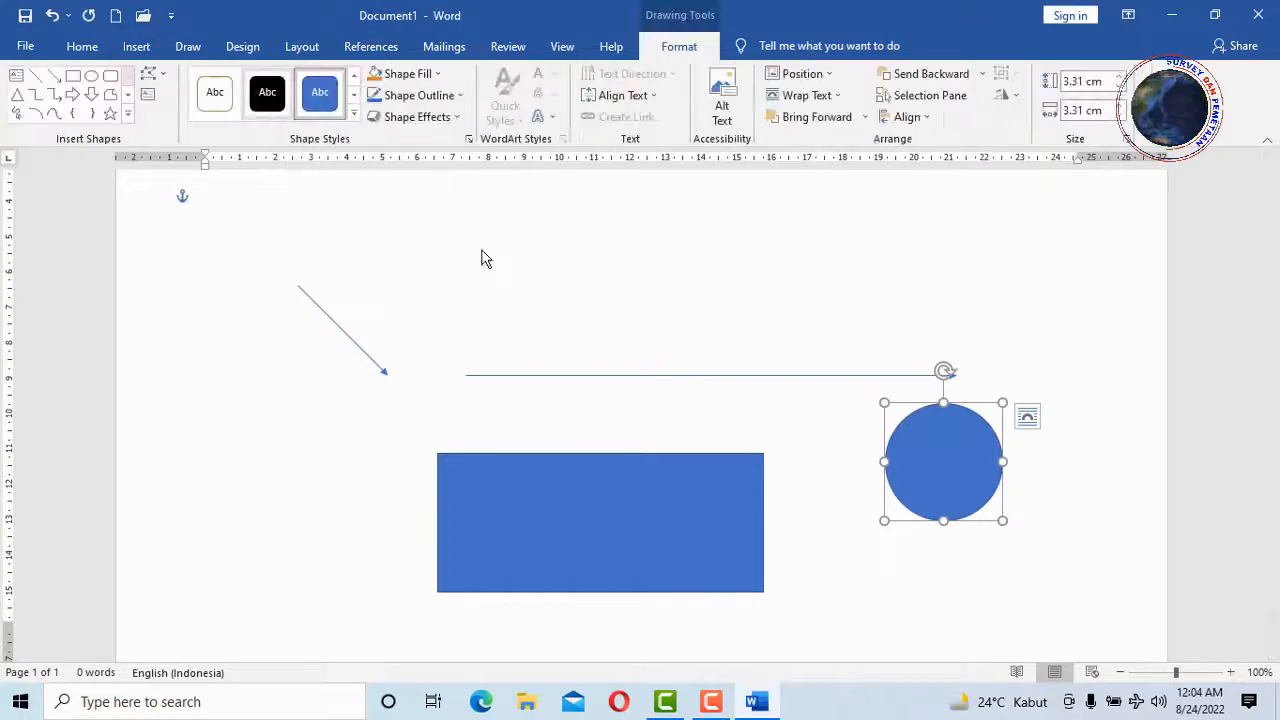
pyautogui.click(222, 102)
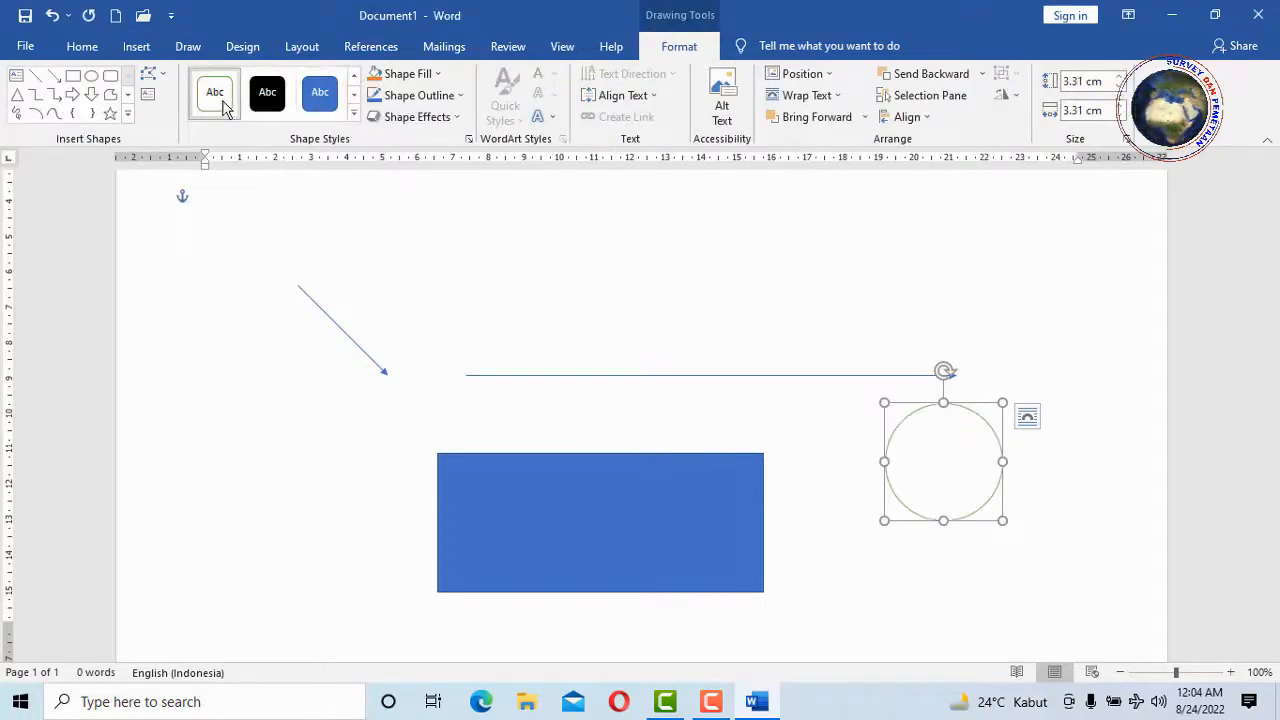
pyautogui.click(822, 500)
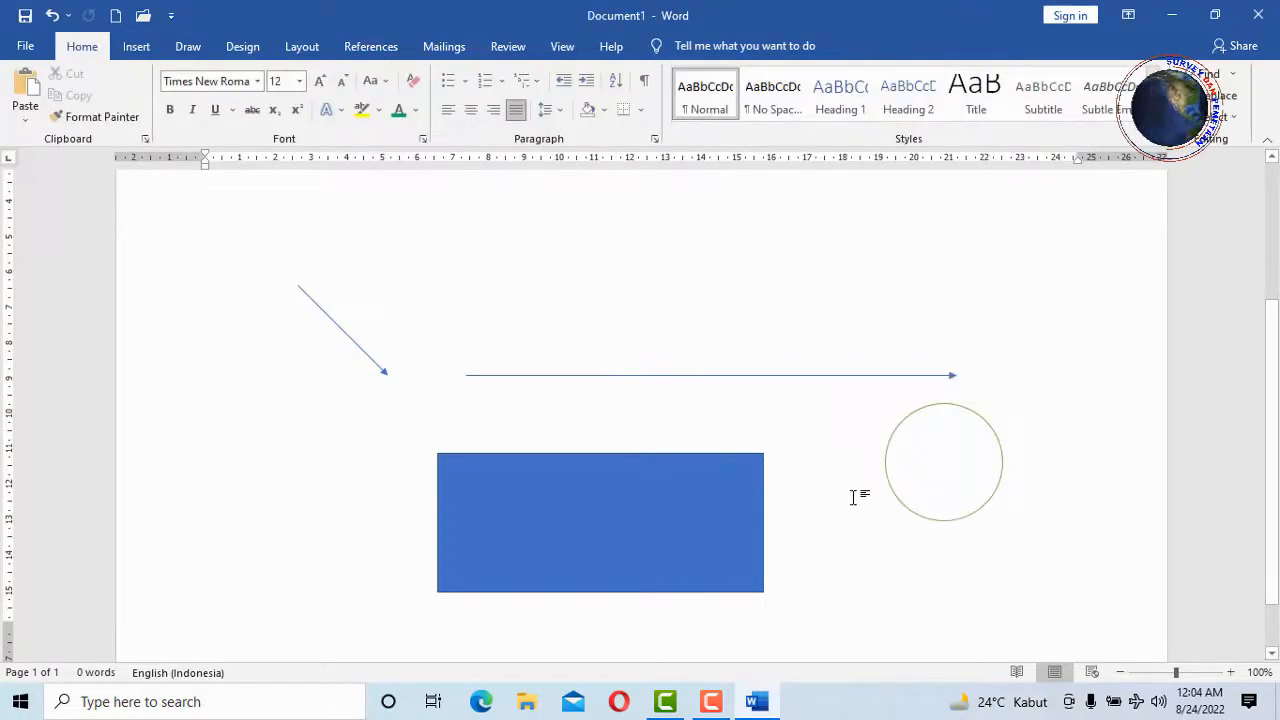
# Undo the circle, rectangle and both arrows back to the picture, and clear the page again
pyautogui.click(600, 526)
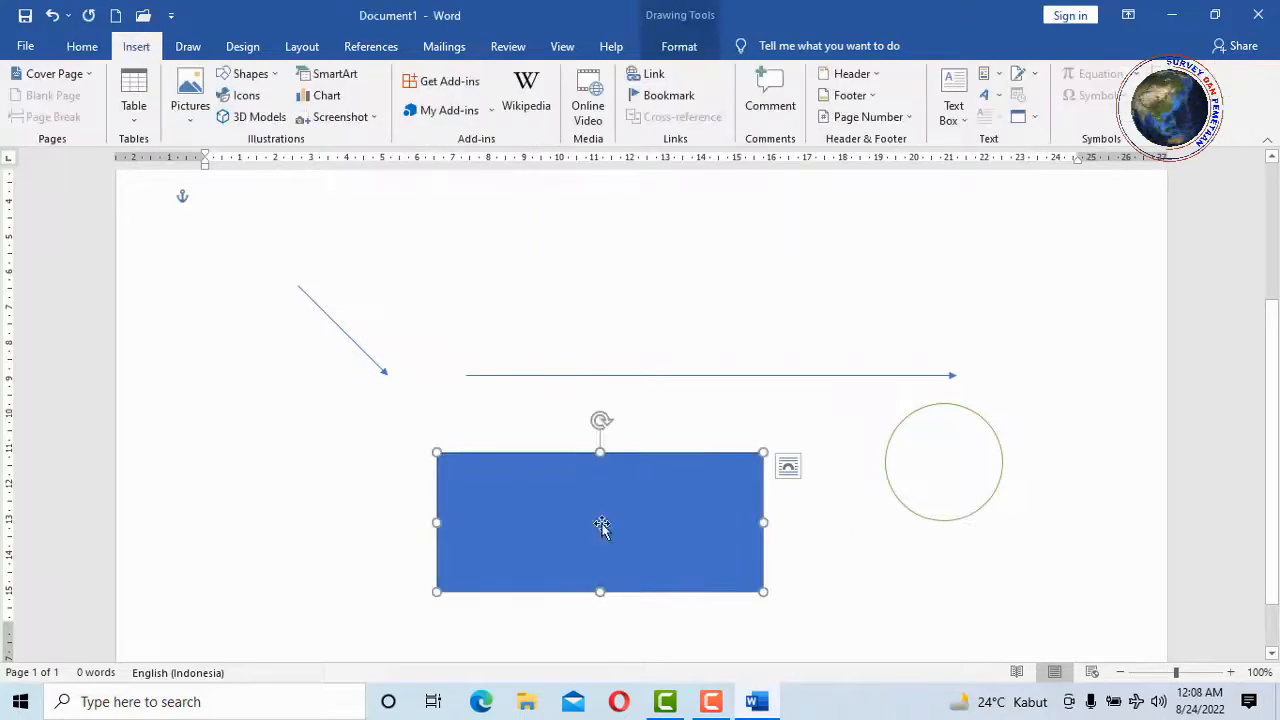
pyautogui.click(53, 17)
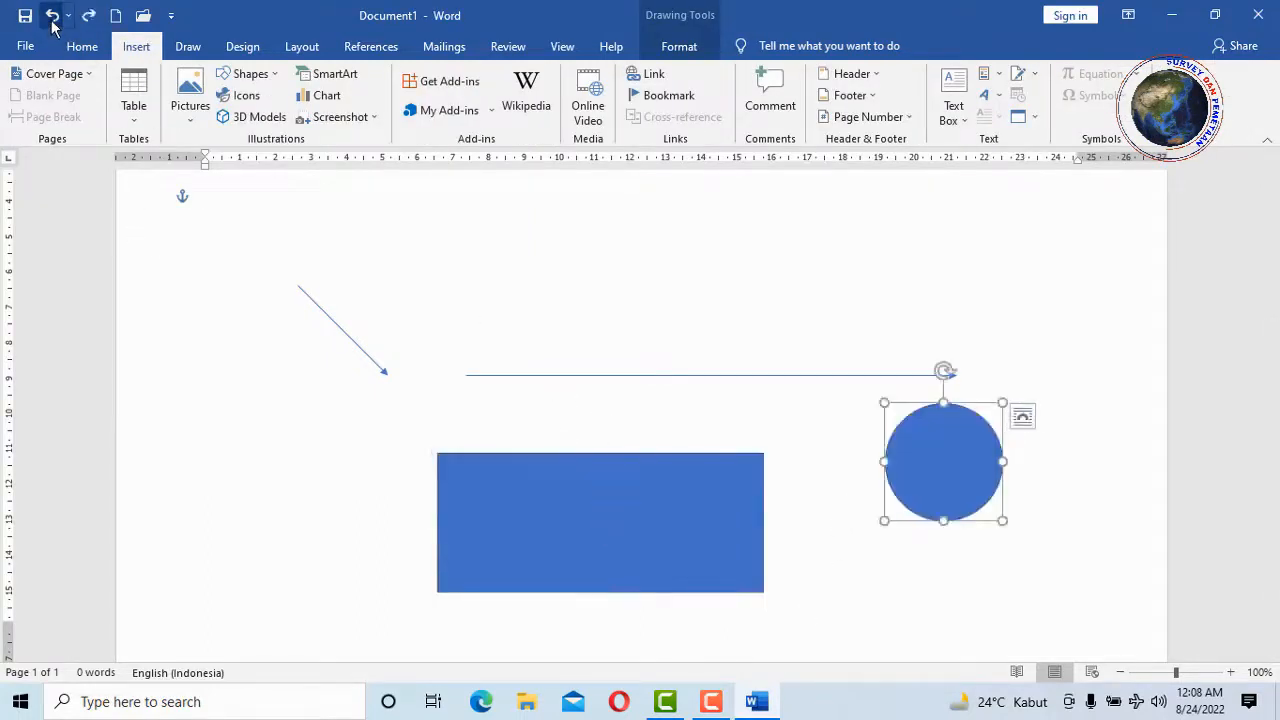
pyautogui.click(53, 17)
pyautogui.click(53, 17)
pyautogui.click(53, 17)
pyautogui.click(53, 17)
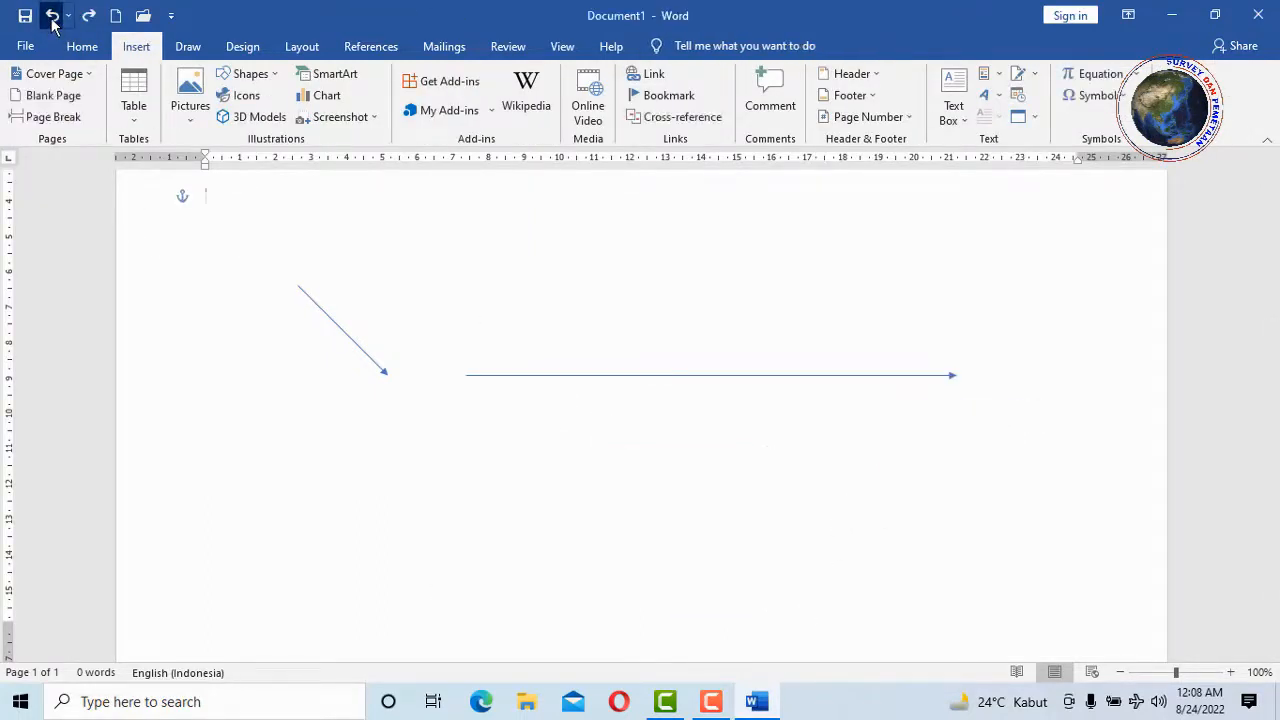
pyautogui.click(53, 17)
pyautogui.click(53, 17)
pyautogui.click(53, 17)
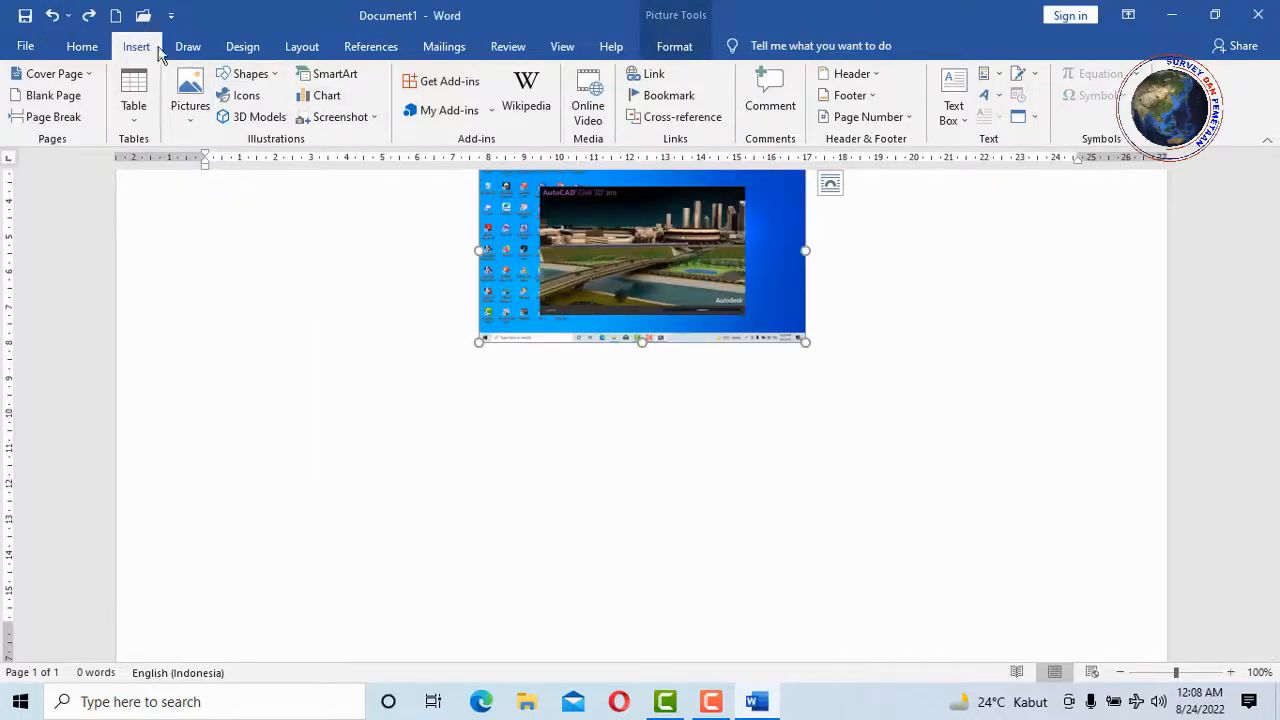
pyautogui.click(92, 17)
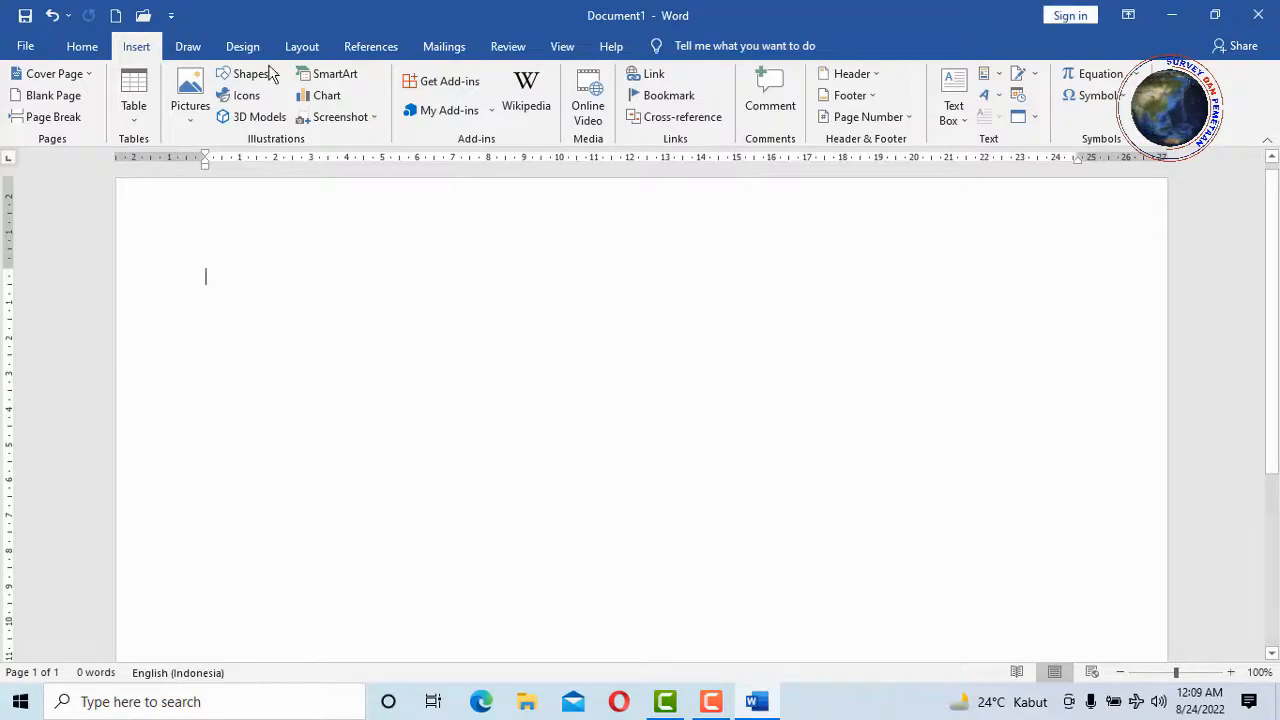
# Apply the Normal page margins of 2.54 cm on all sides
pyautogui.click(302, 47)
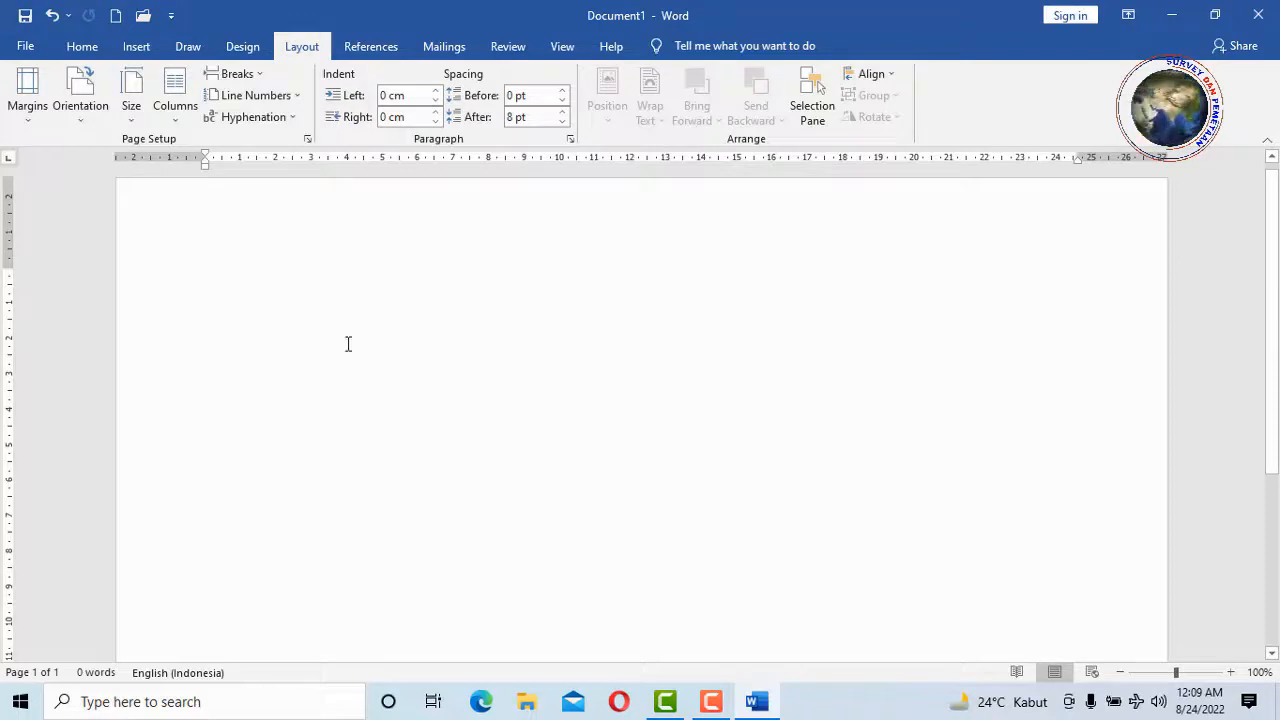
pyautogui.click(28, 110)
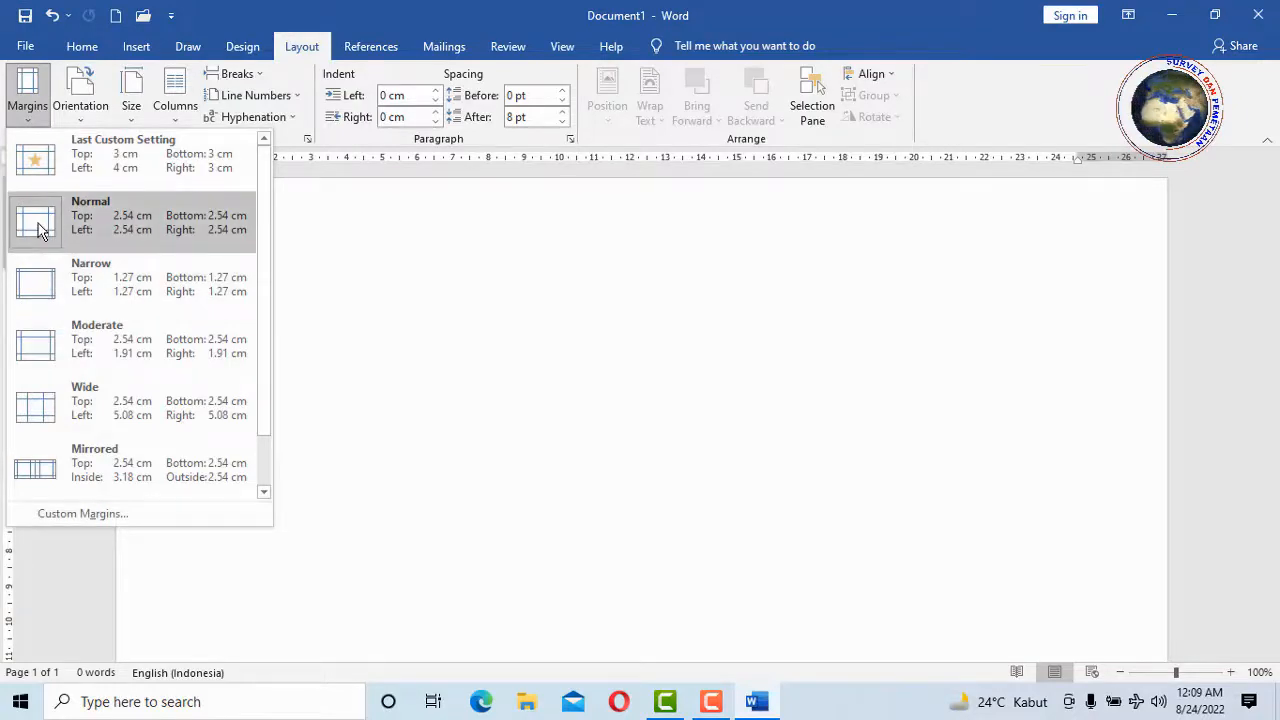
pyautogui.click(40, 230)
# Set the page to Portrait orientation and the paper size to A4 (21 cm x 29.7 cm)
pyautogui.click(81, 126)
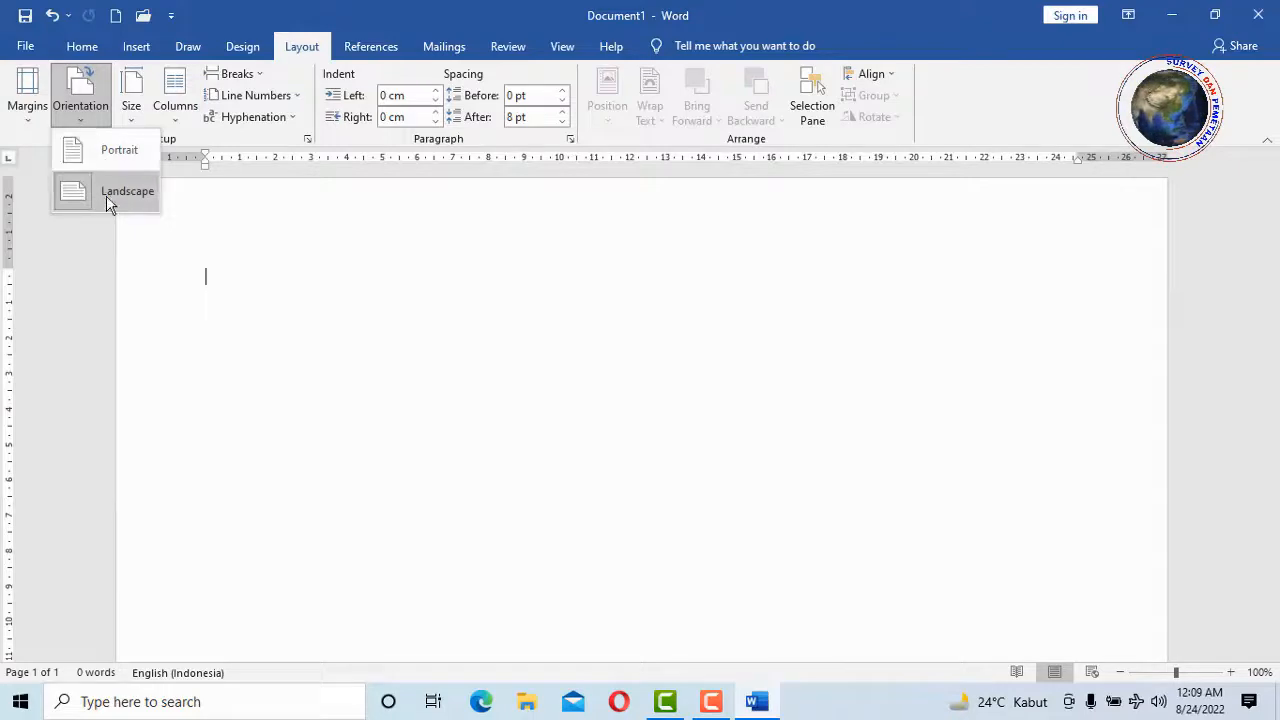
pyautogui.click(93, 149)
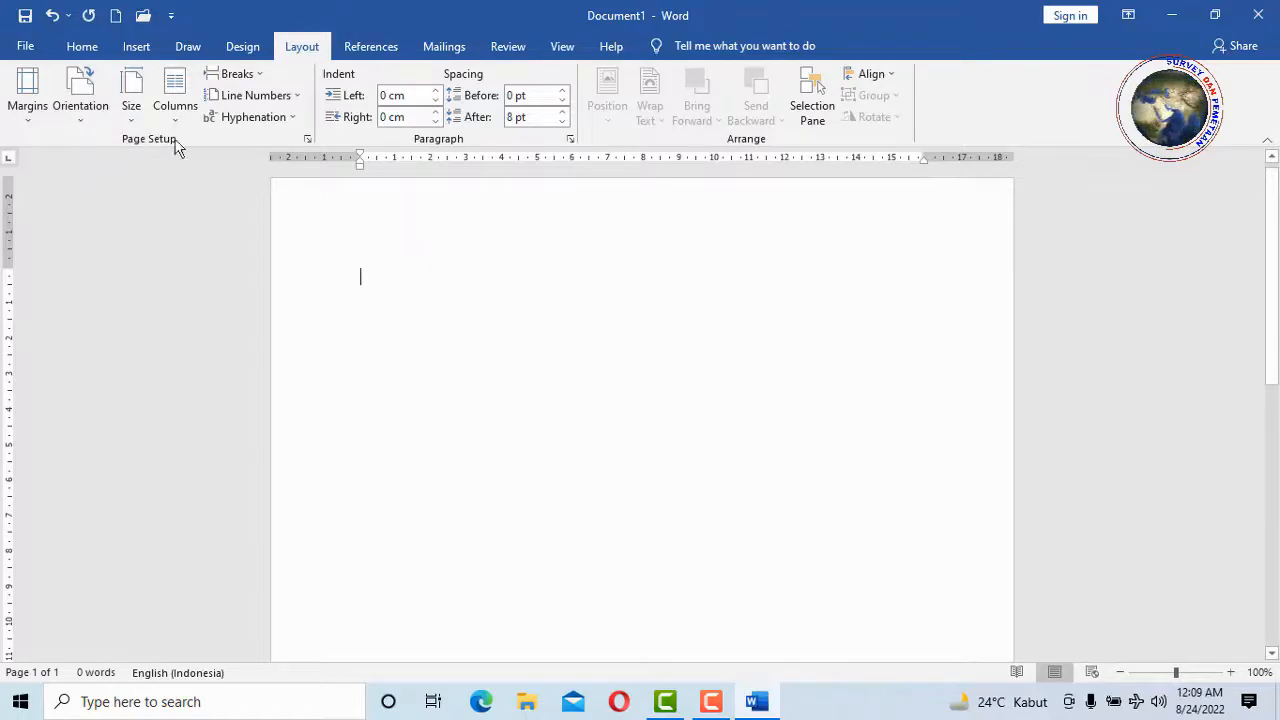
pyautogui.click(131, 118)
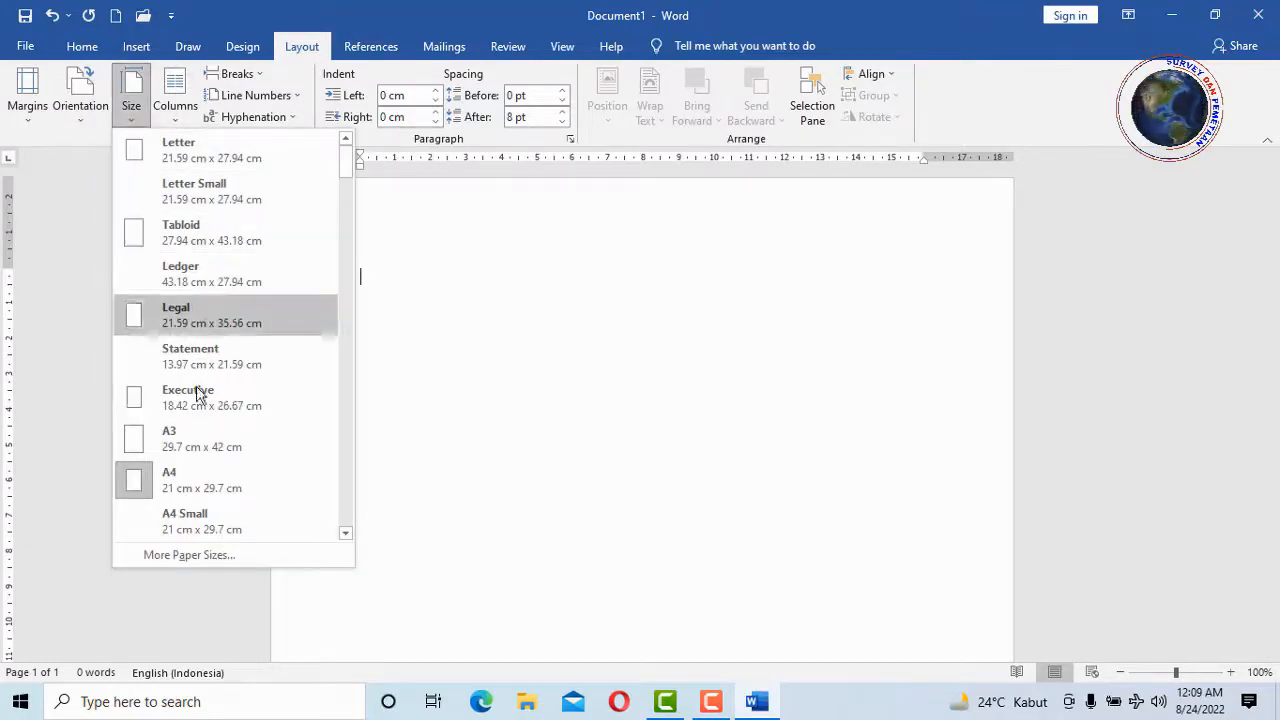
pyautogui.click(147, 483)
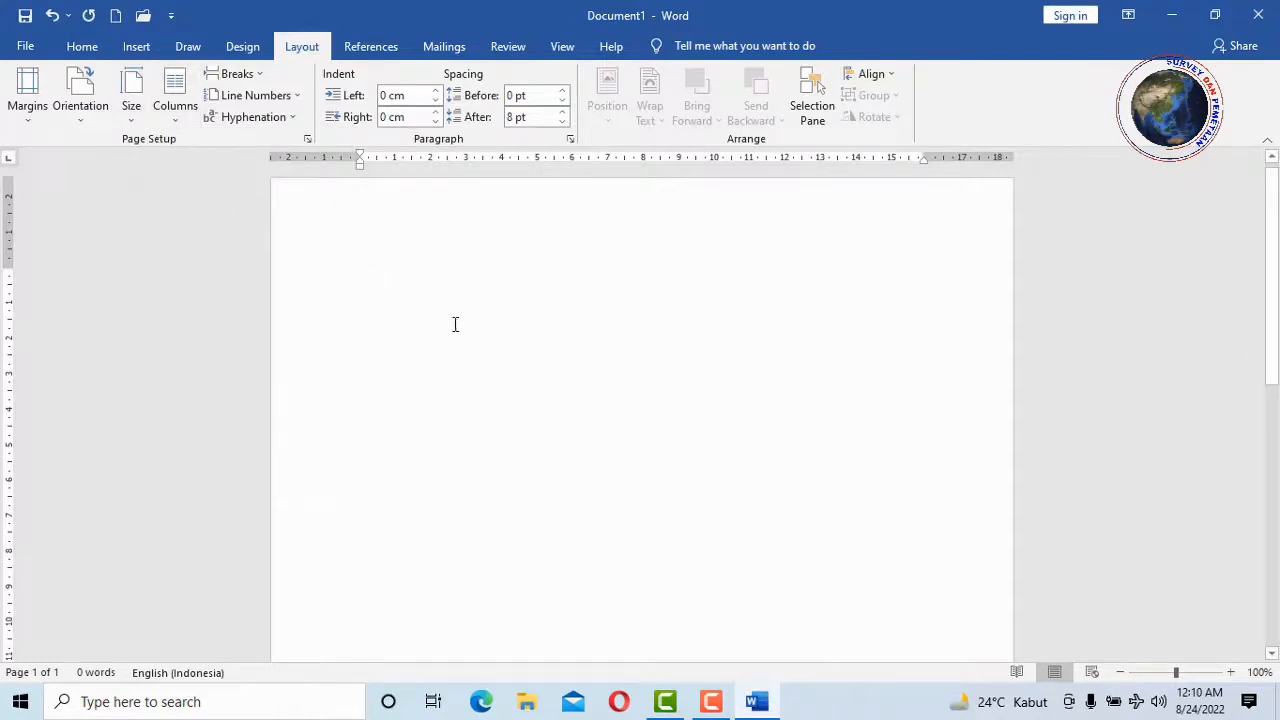
# Fill a little over two lines of the page with capital A's and lay the text out in two columns
pyautogui.write('AAAAAA')
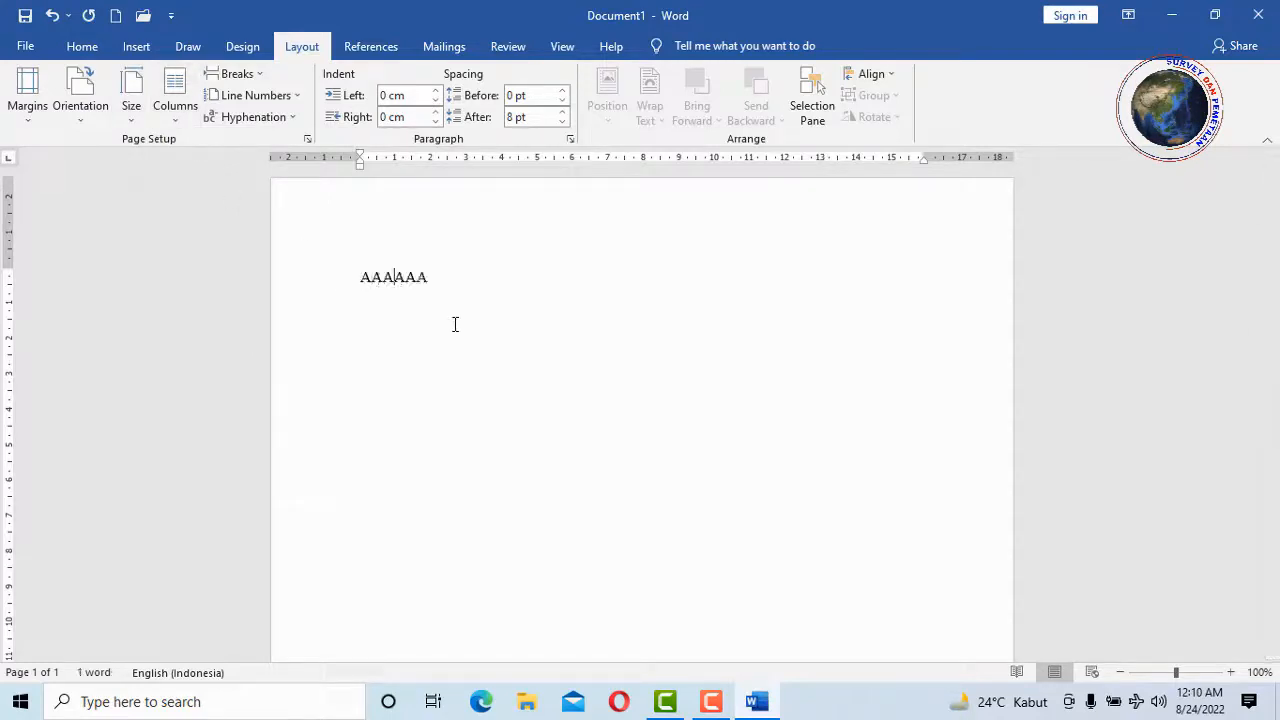
pyautogui.write('AAAAAAAAAAAAAAAAAAAAAAAAAAAAAAAAAAAAAAAAAAAAAAAAAAAAAAAAAAAAAAAAAAAAAAAAAAAAAAAAAAAAAAAAAAAAAAAAAAAAAAAAAAAAAAAAAAAAAAAAAAAAAAAAAAAAAAAAAAAAAAAAAAAAAAAAAAAAAAAAAAAAAAAA')
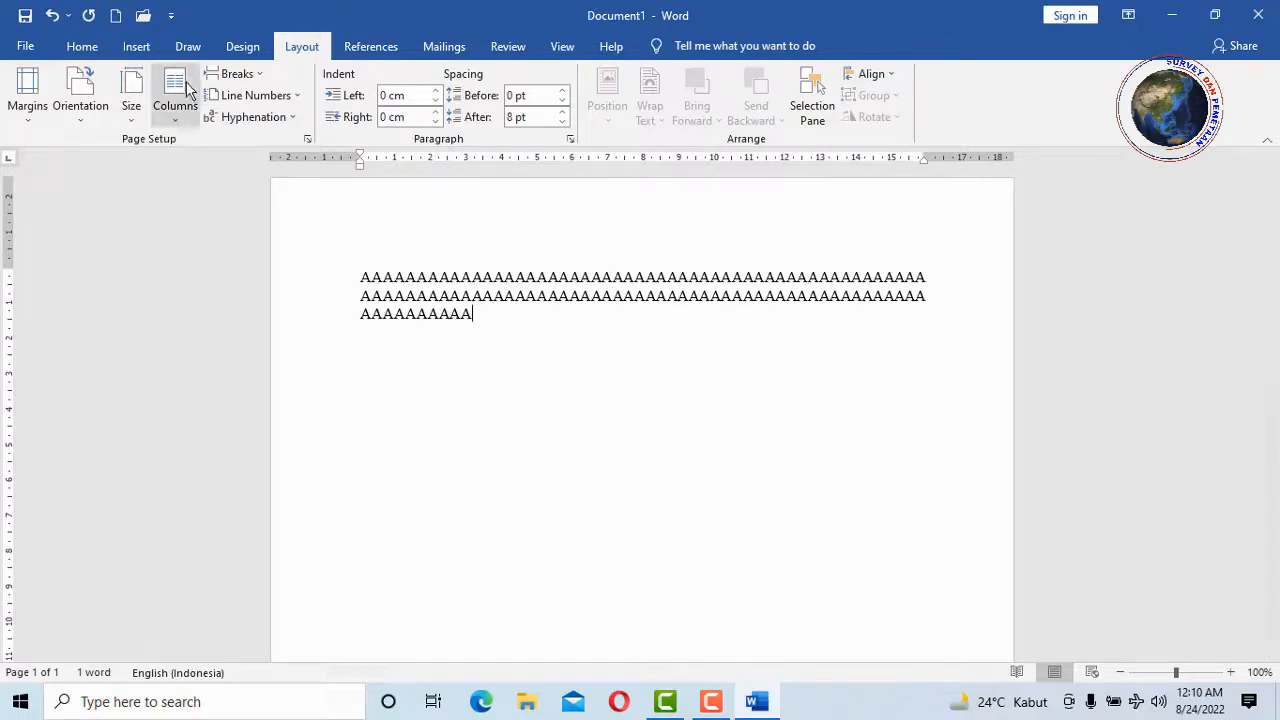
pyautogui.click(180, 116)
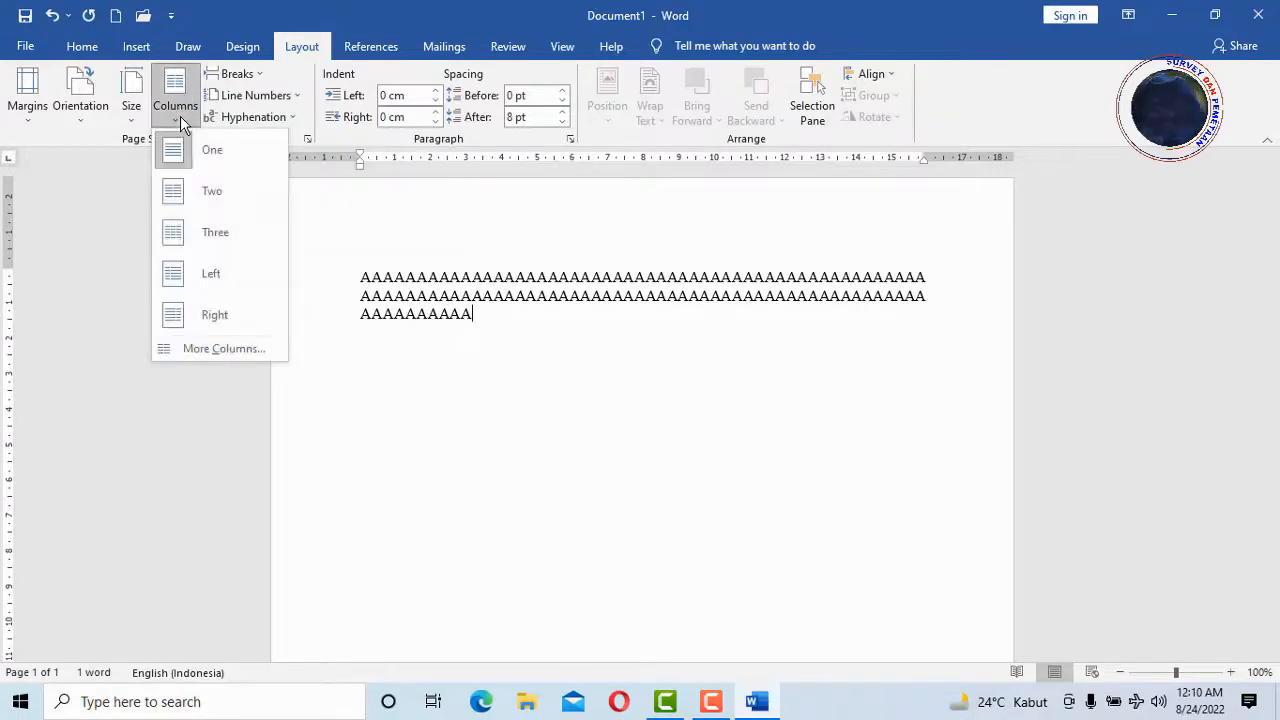
pyautogui.click(179, 191)
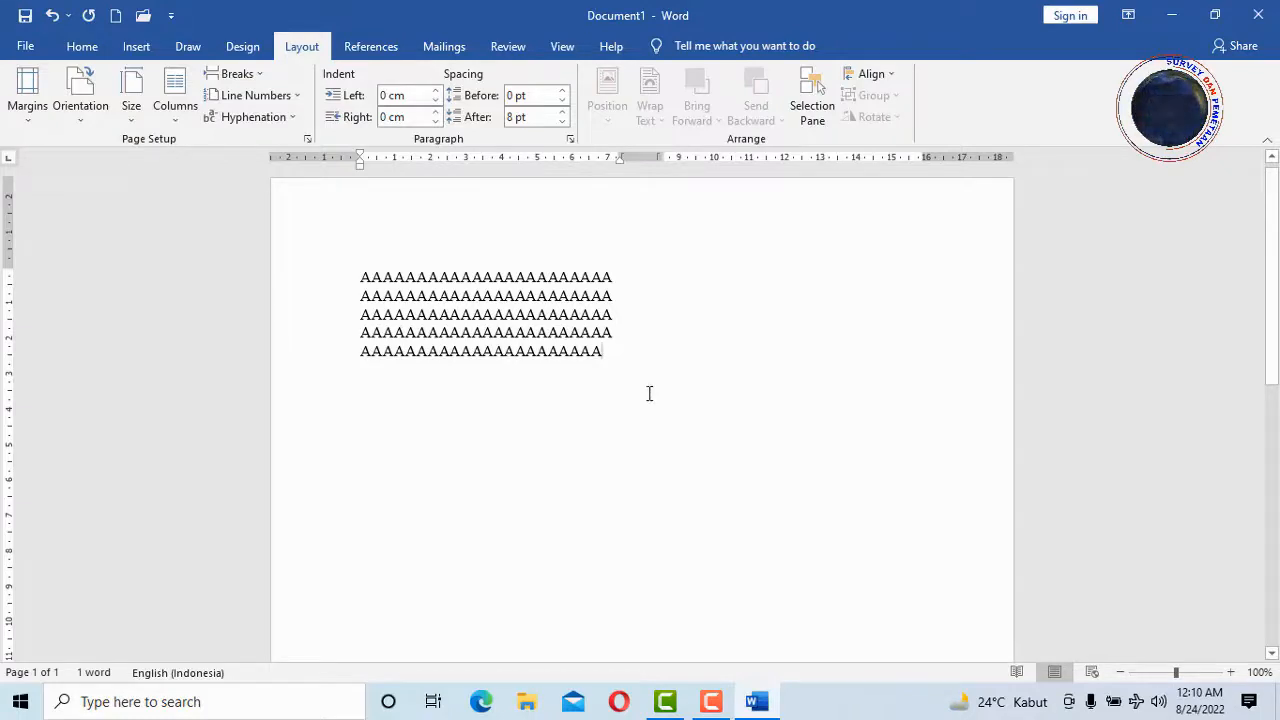
# Insert a column break after the A's and fill over two lines of the second column with capital B's
pyautogui.click(257, 78)
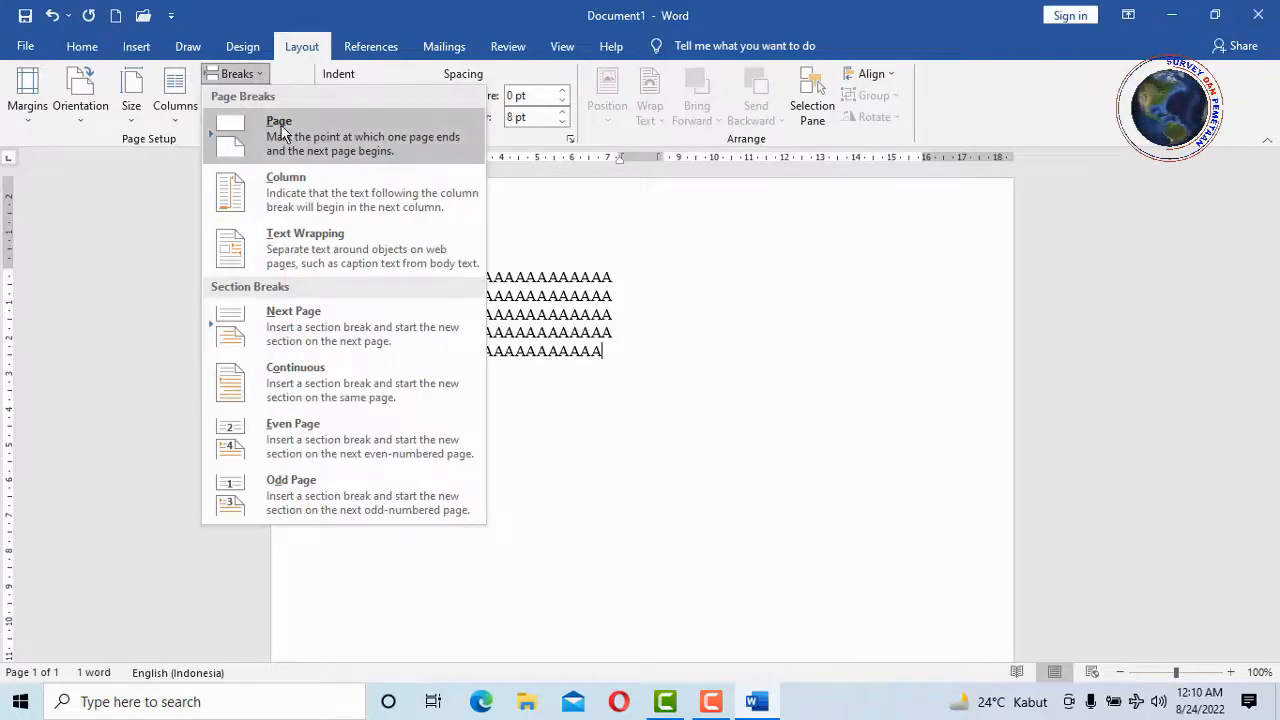
pyautogui.click(289, 201)
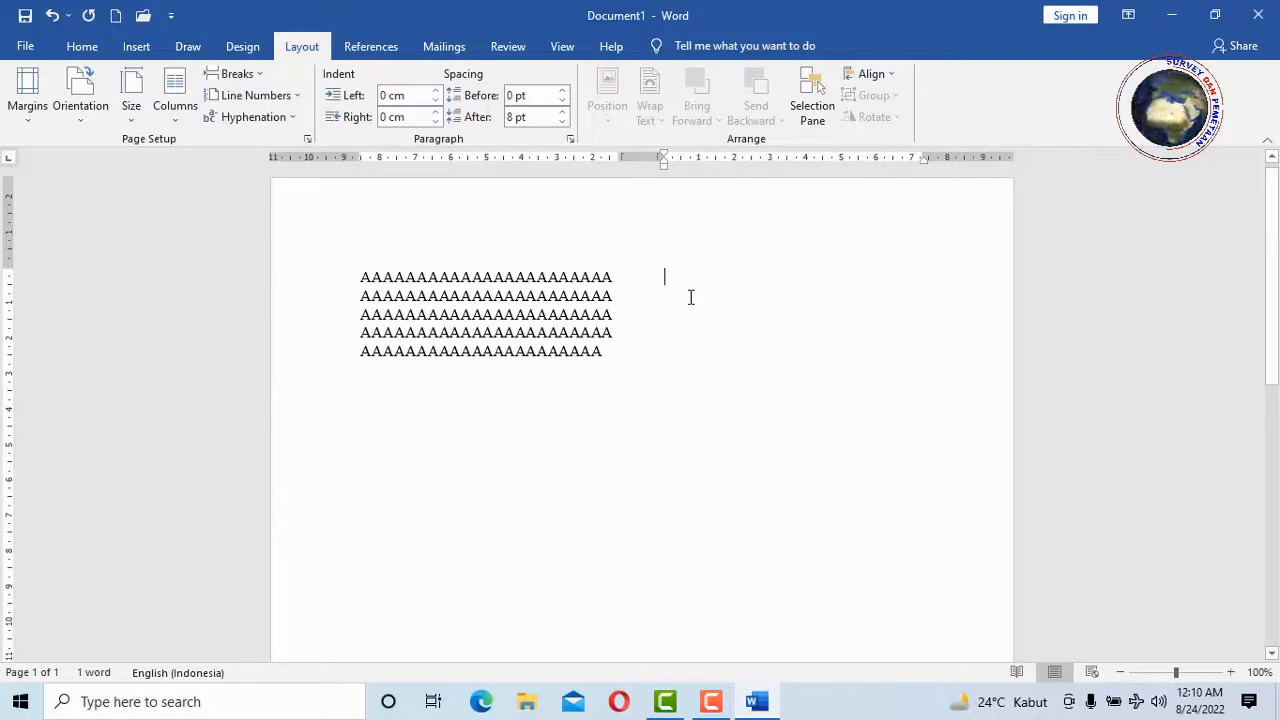
pyautogui.write('B')
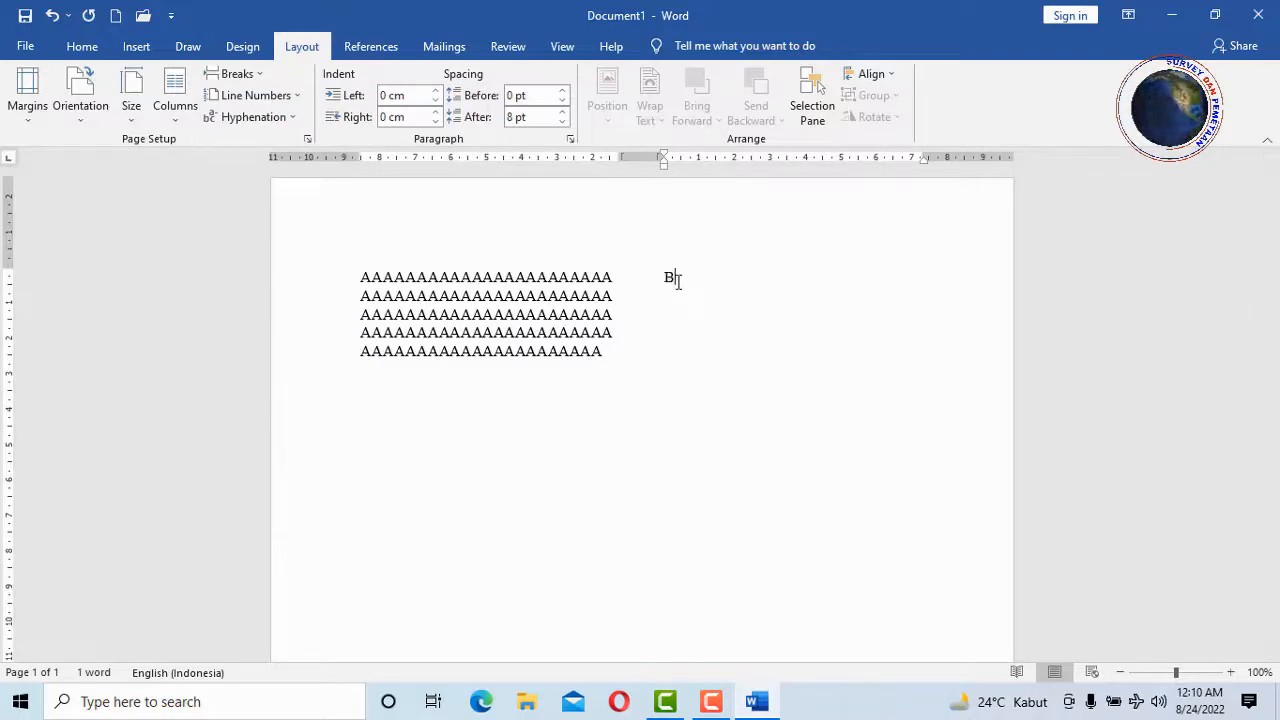
pyautogui.write('BBBBBBBBBBBBBBBBBBBBBBBBBBBBBBBBBBBBBBBBBBBBBBBBBBBBBBBBBBB')
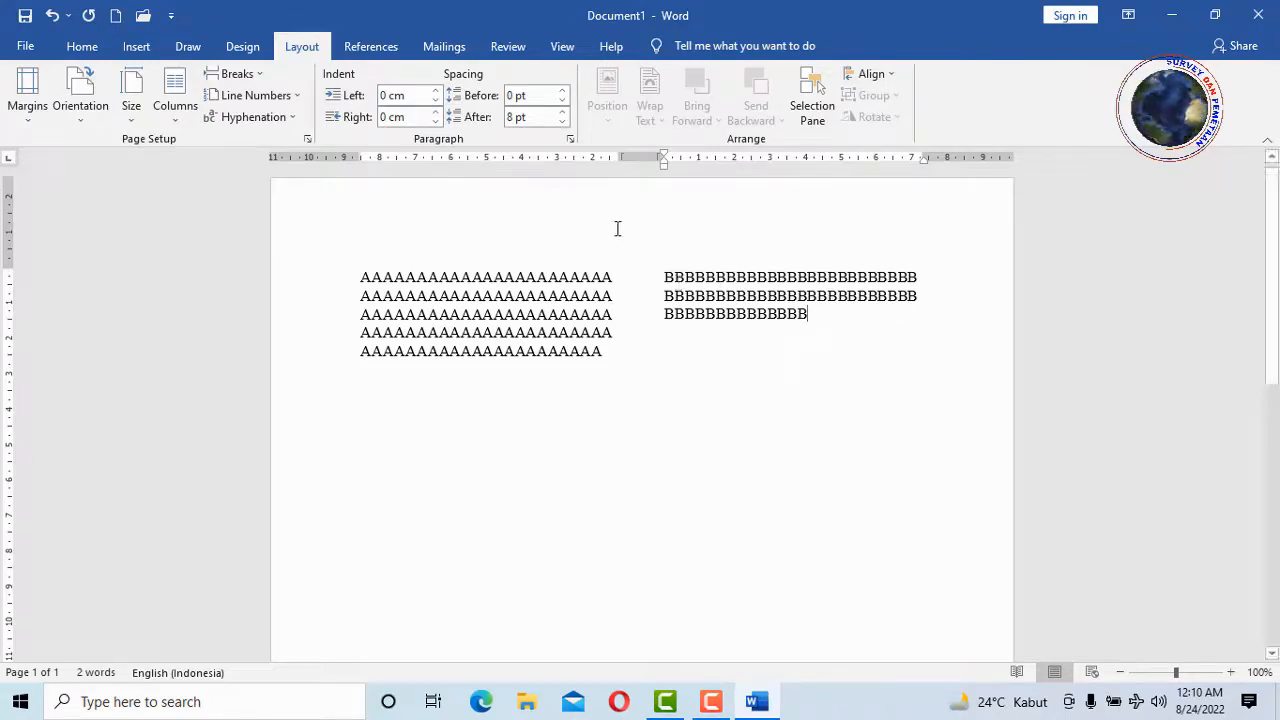
# Change the layout to three columns and, after a column break, fill over five lines of the third column with capital C's
pyautogui.click(180, 110)
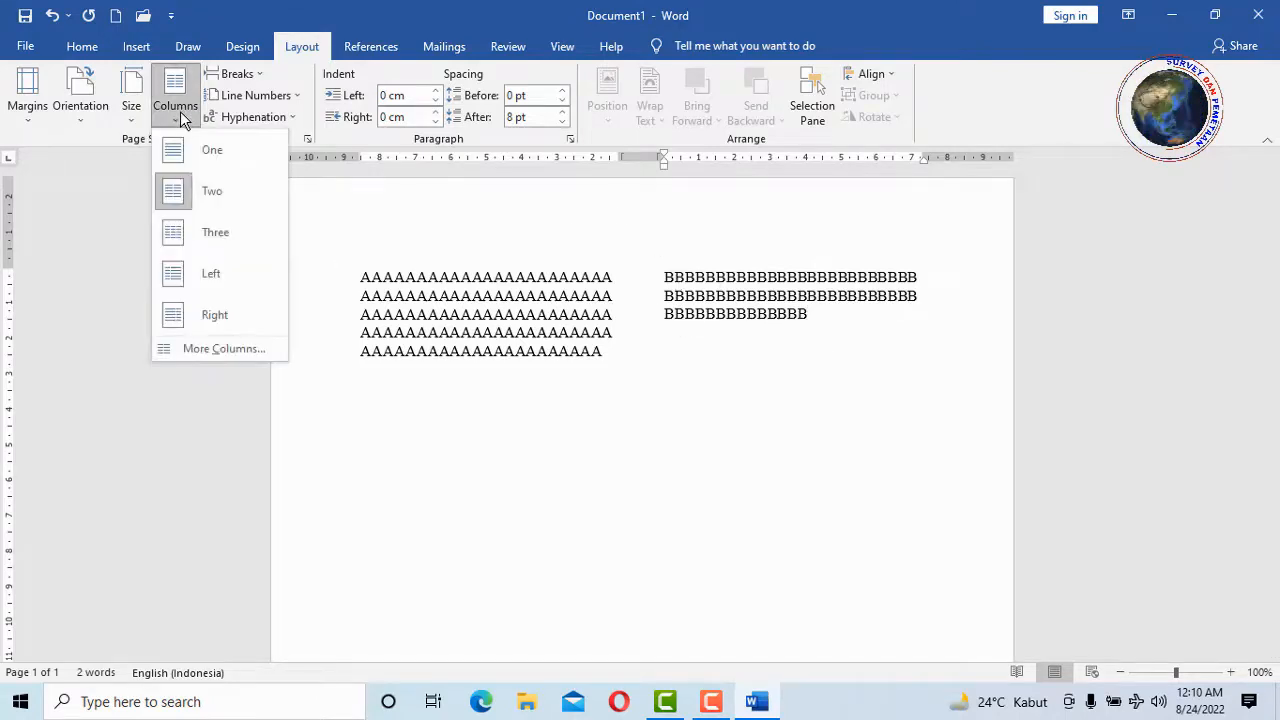
pyautogui.click(200, 195)
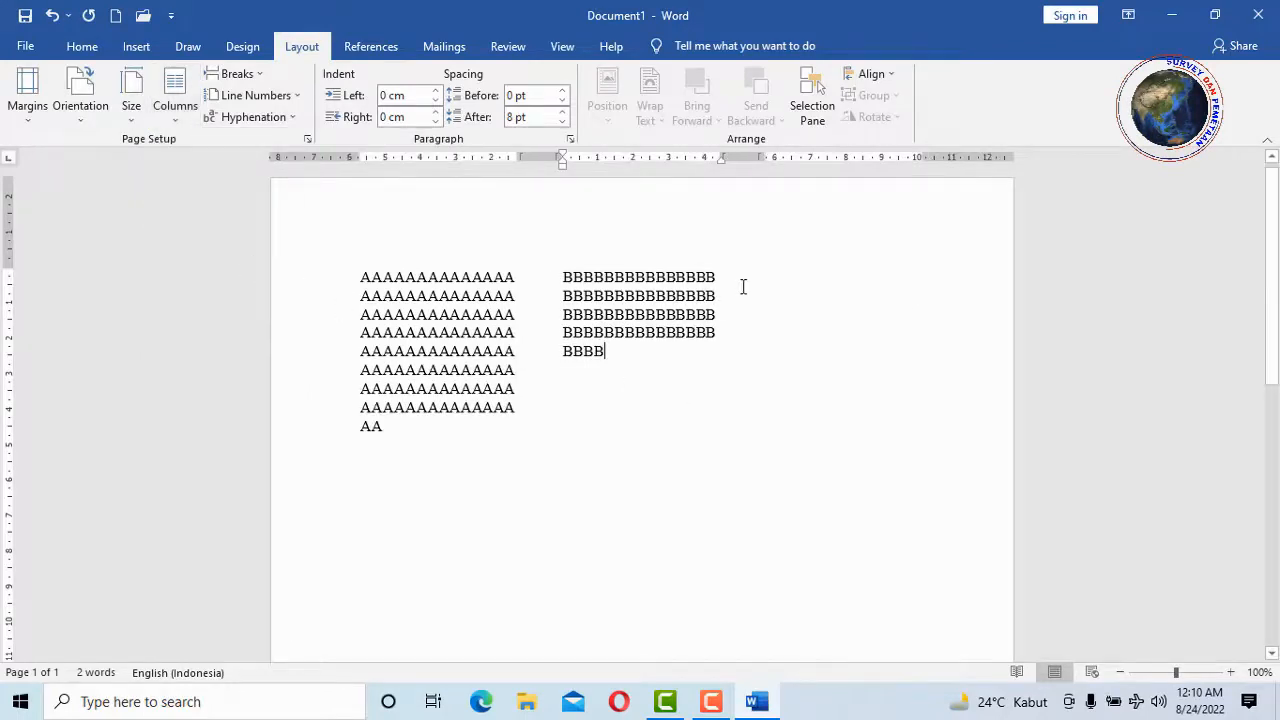
pyautogui.click(256, 77)
pyautogui.click(302, 194)
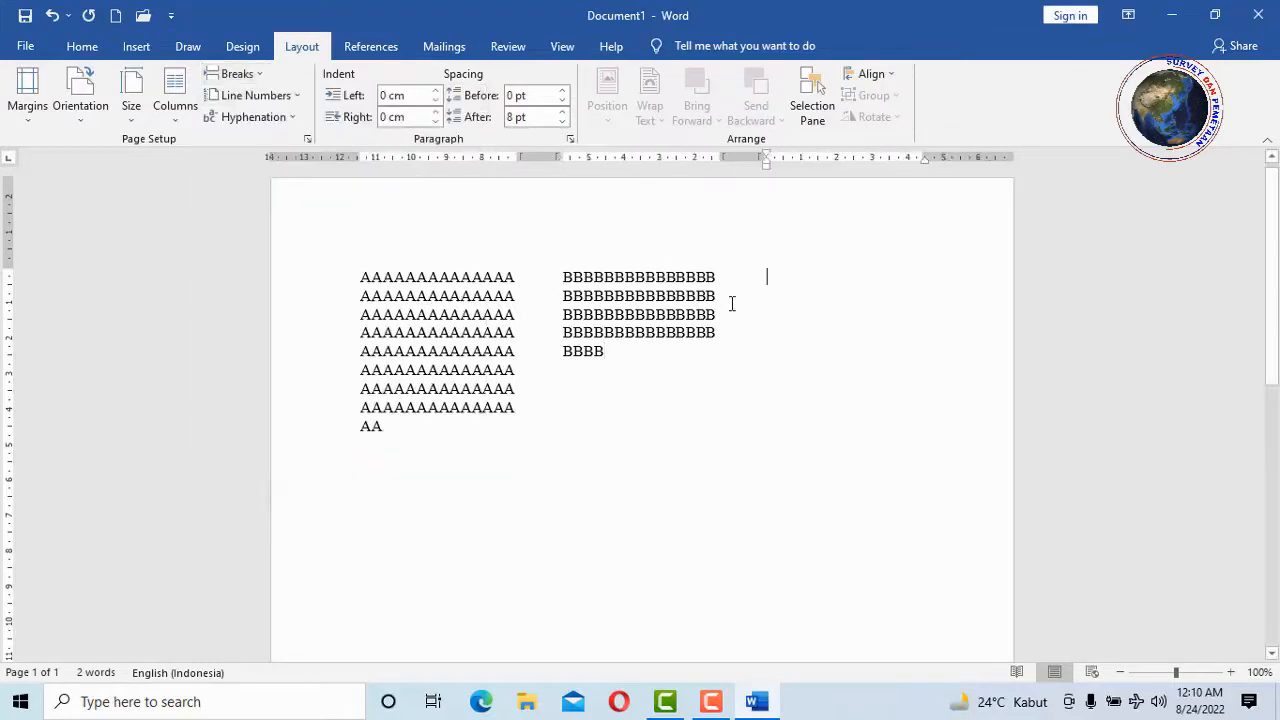
pyautogui.write('CCCCCCCCCC')
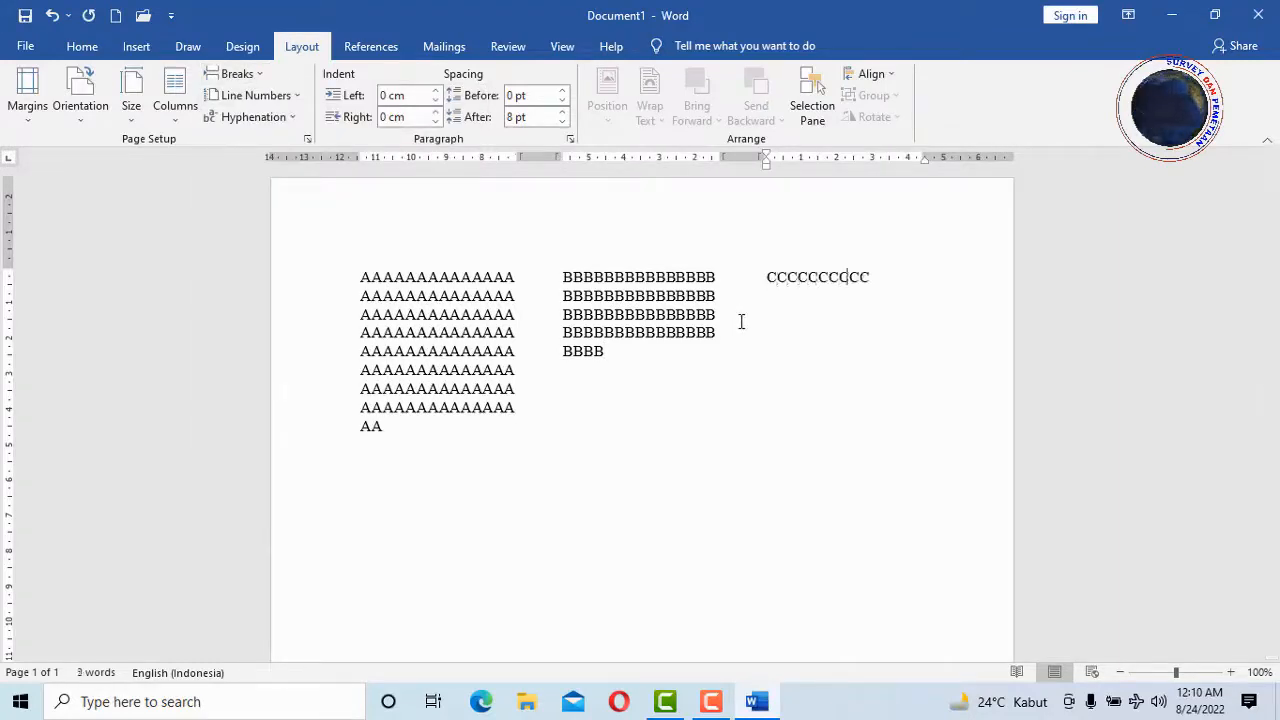
pyautogui.write('CCCCCCCCCCCCCCCCCCCCCCCCCCCCCCCCCCCCCCCCCCCCCCCCCCCCCCCCCCCCCCCCCCCCC')
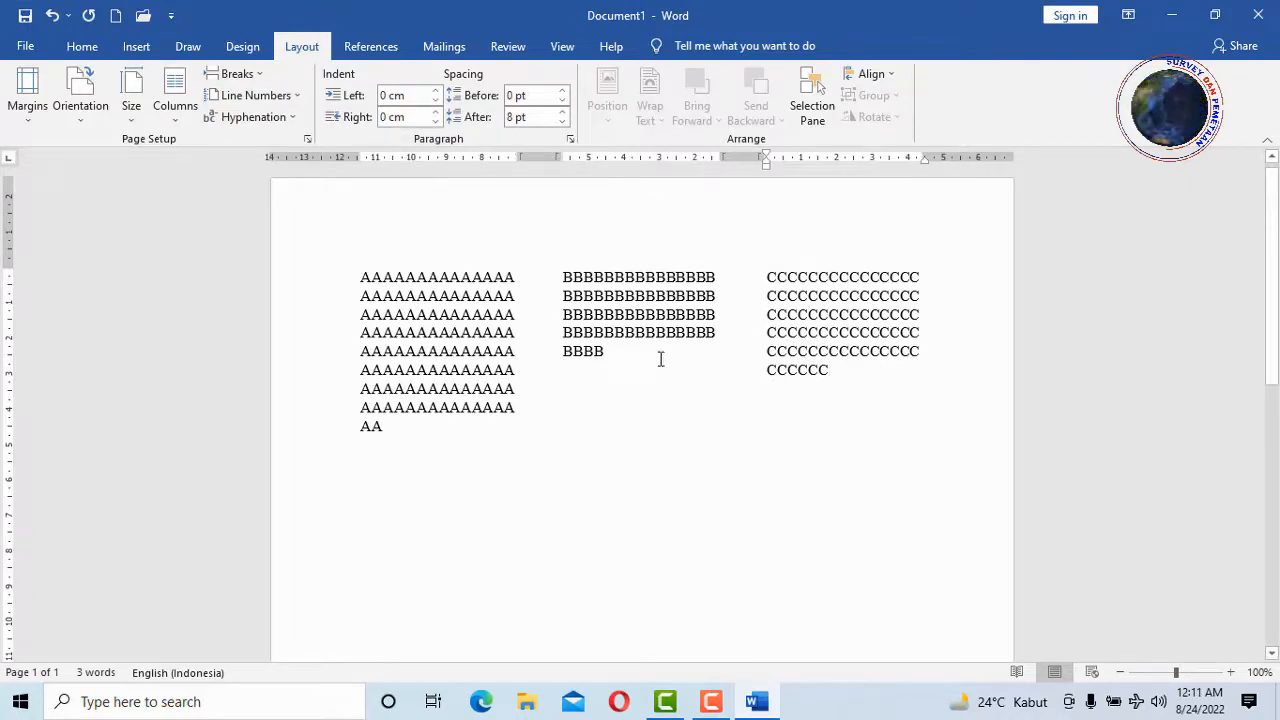
# In the Page Setup dialog, set the margins to 3 cm top, 4 cm left, 3 cm bottom and 3 cm right
pyautogui.click(308, 141)
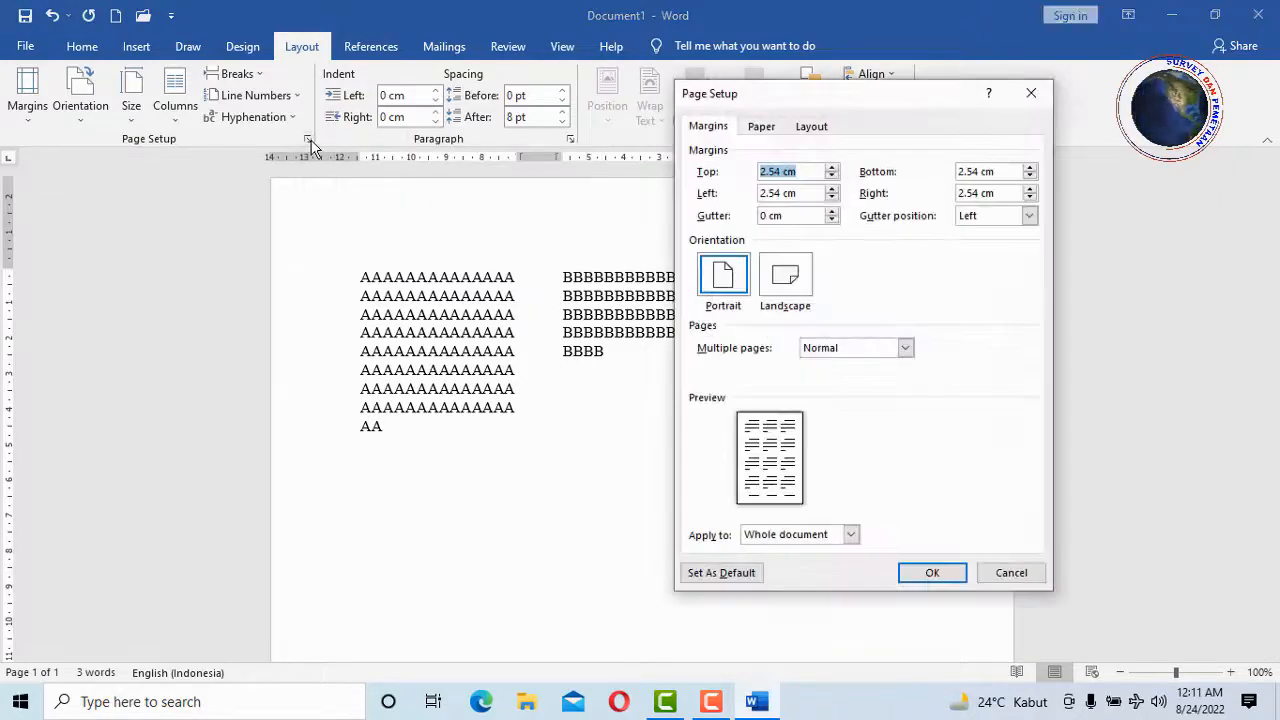
pyautogui.moveTo(893, 108); pyautogui.dragTo(796, 113)
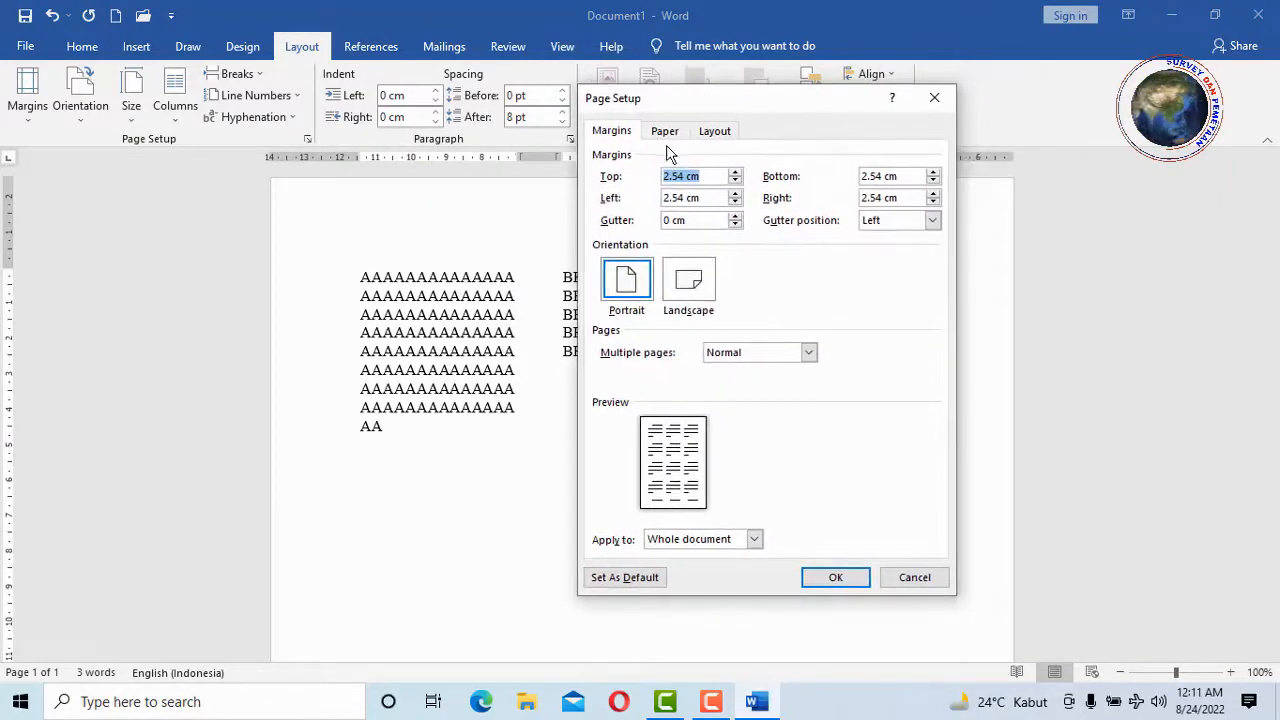
pyautogui.click(630, 285)
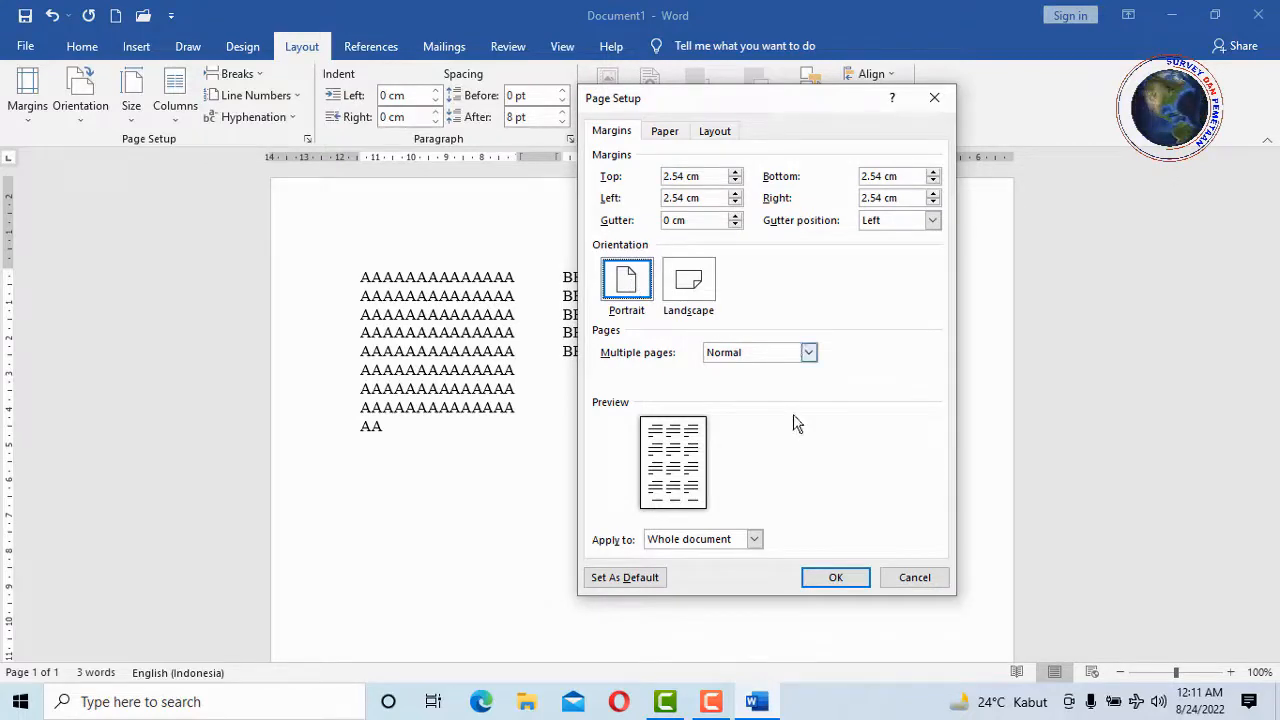
pyautogui.moveTo(758, 104); pyautogui.dragTo(820, 160)
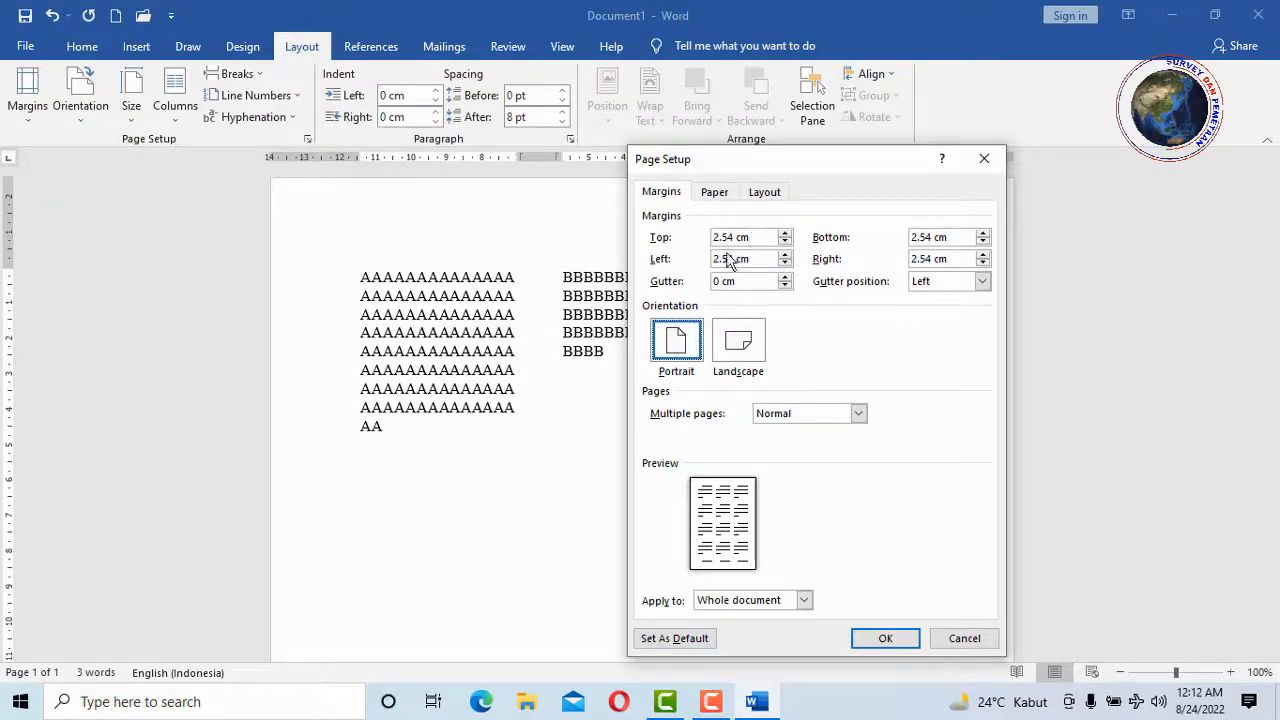
pyautogui.moveTo(821, 172); pyautogui.dragTo(860, 172)
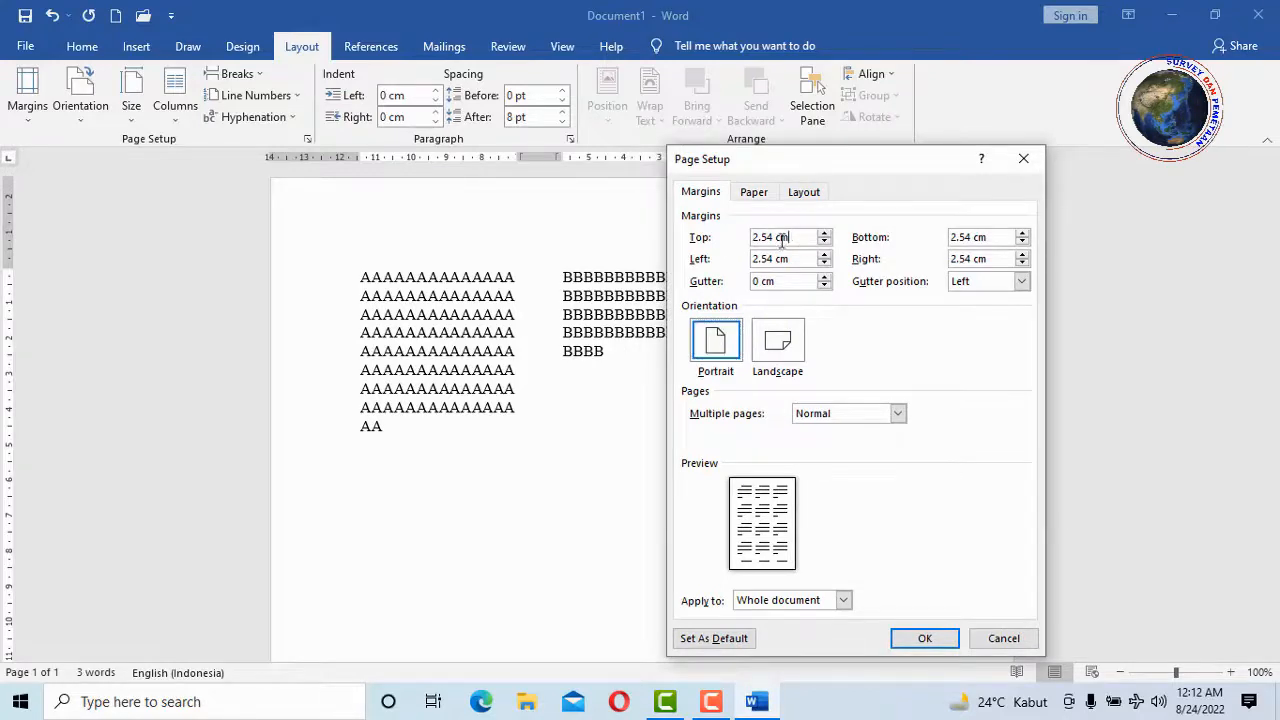
pyautogui.moveTo(788, 237); pyautogui.dragTo(706, 245)
pyautogui.write('3')
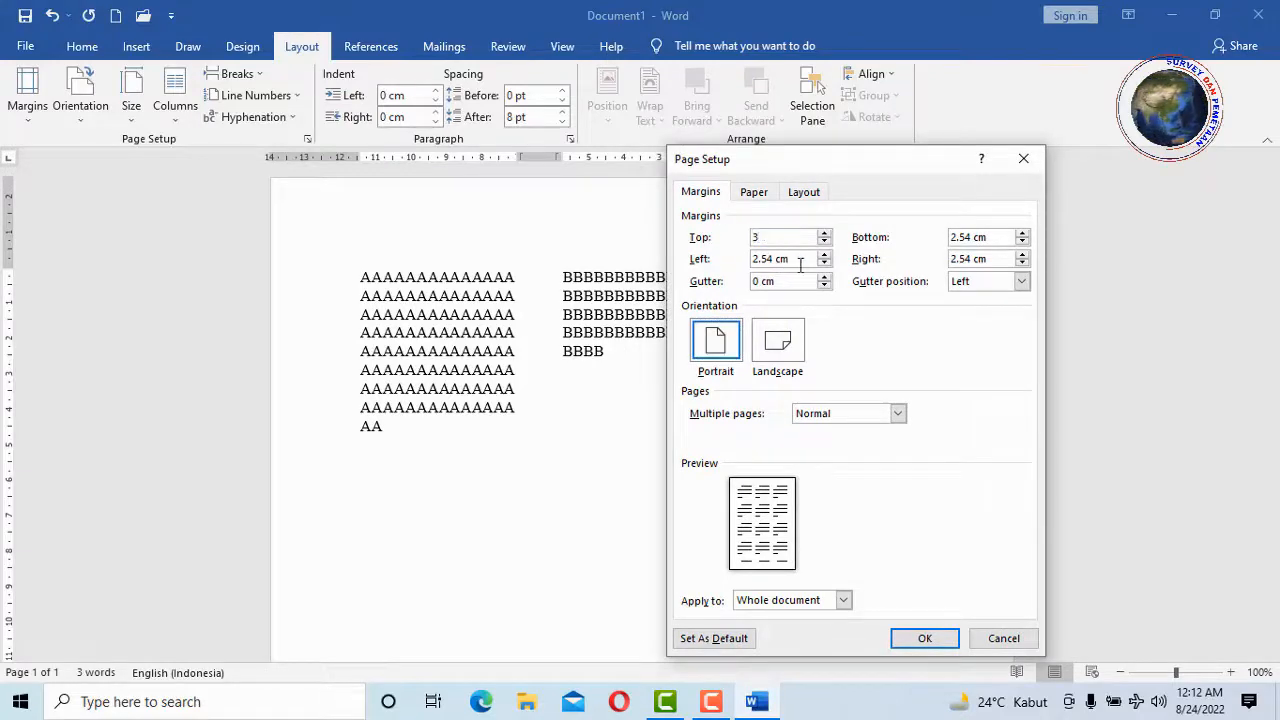
pyautogui.moveTo(796, 262); pyautogui.dragTo(750, 263)
pyautogui.write('3')
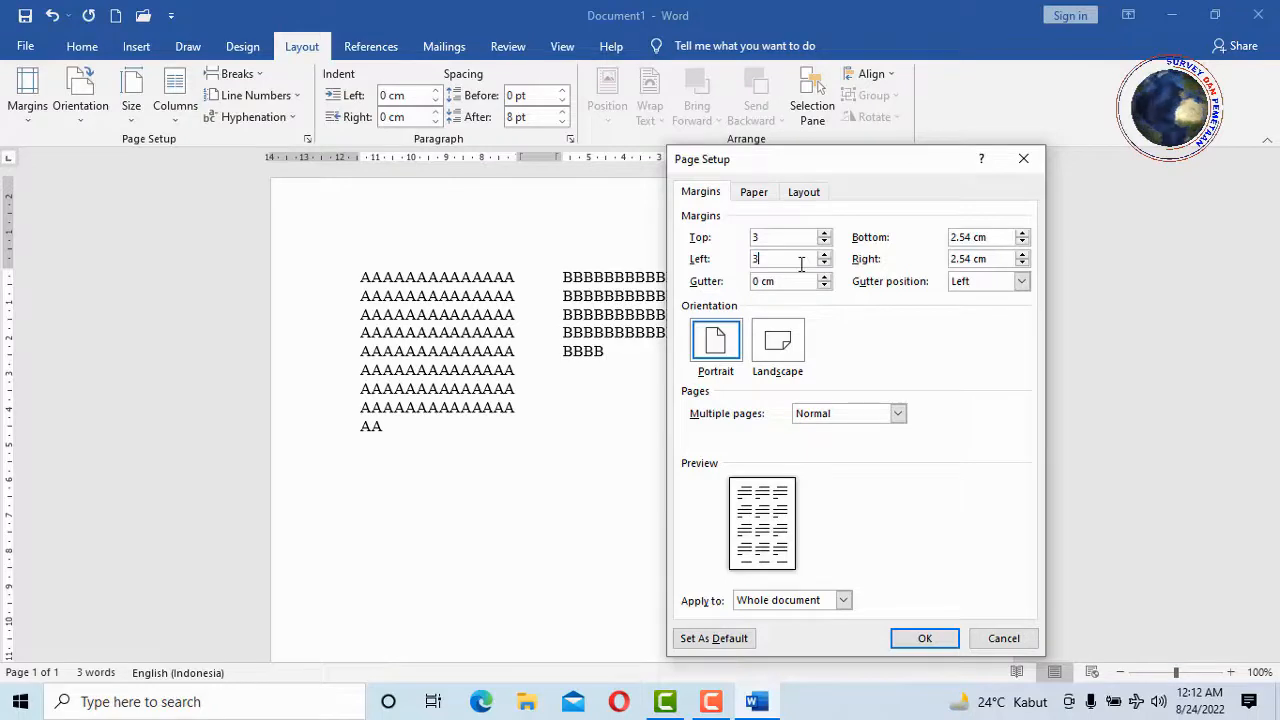
pyautogui.write('4')
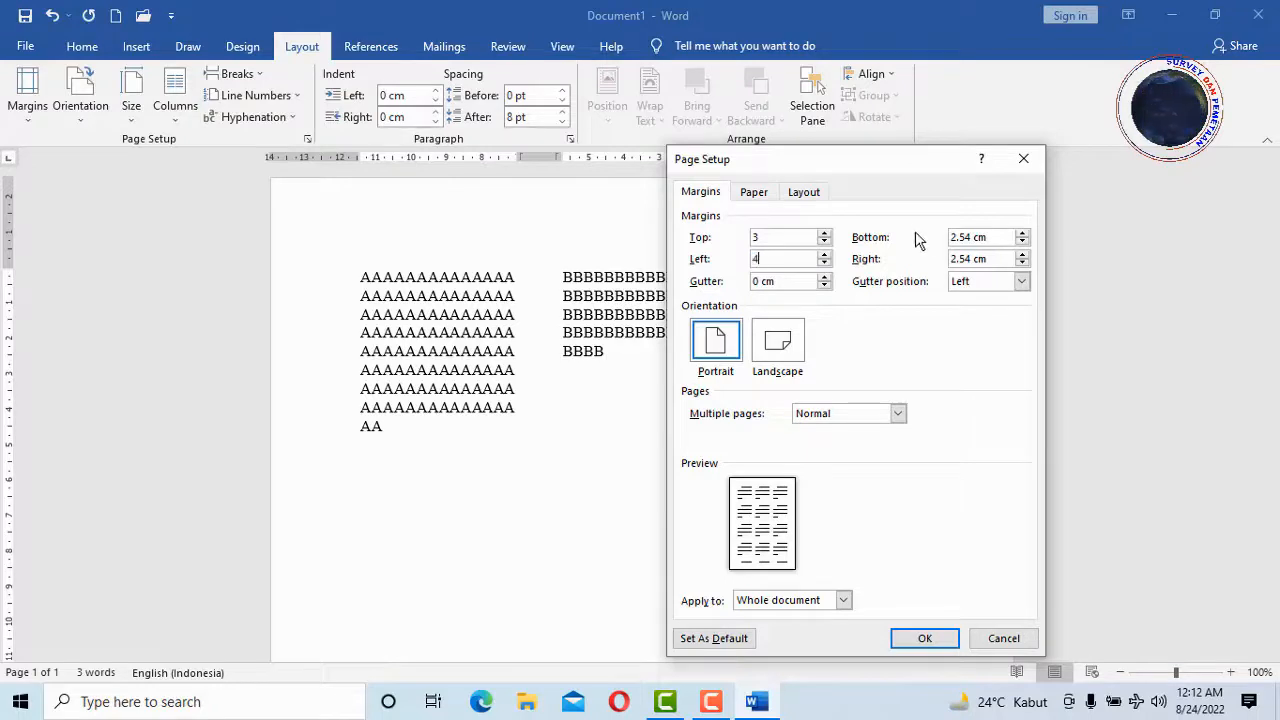
pyautogui.moveTo(1003, 237); pyautogui.dragTo(913, 260)
pyautogui.write('3')
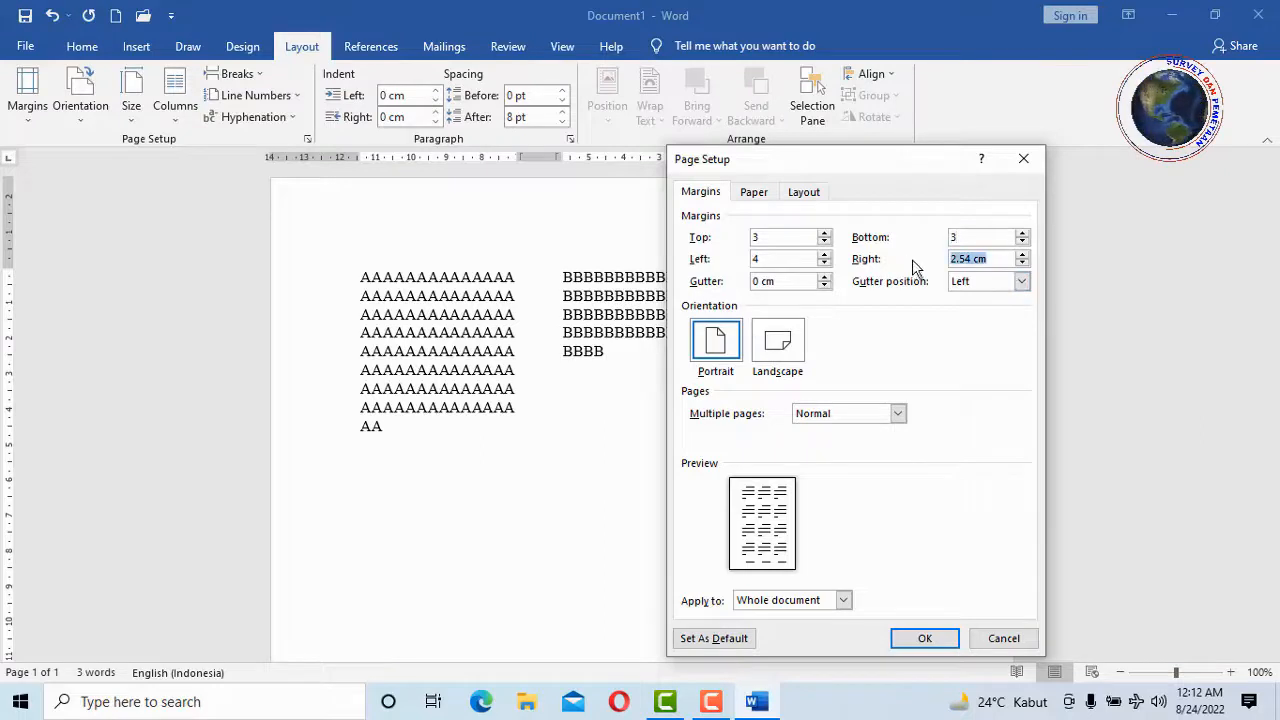
pyautogui.write('3')
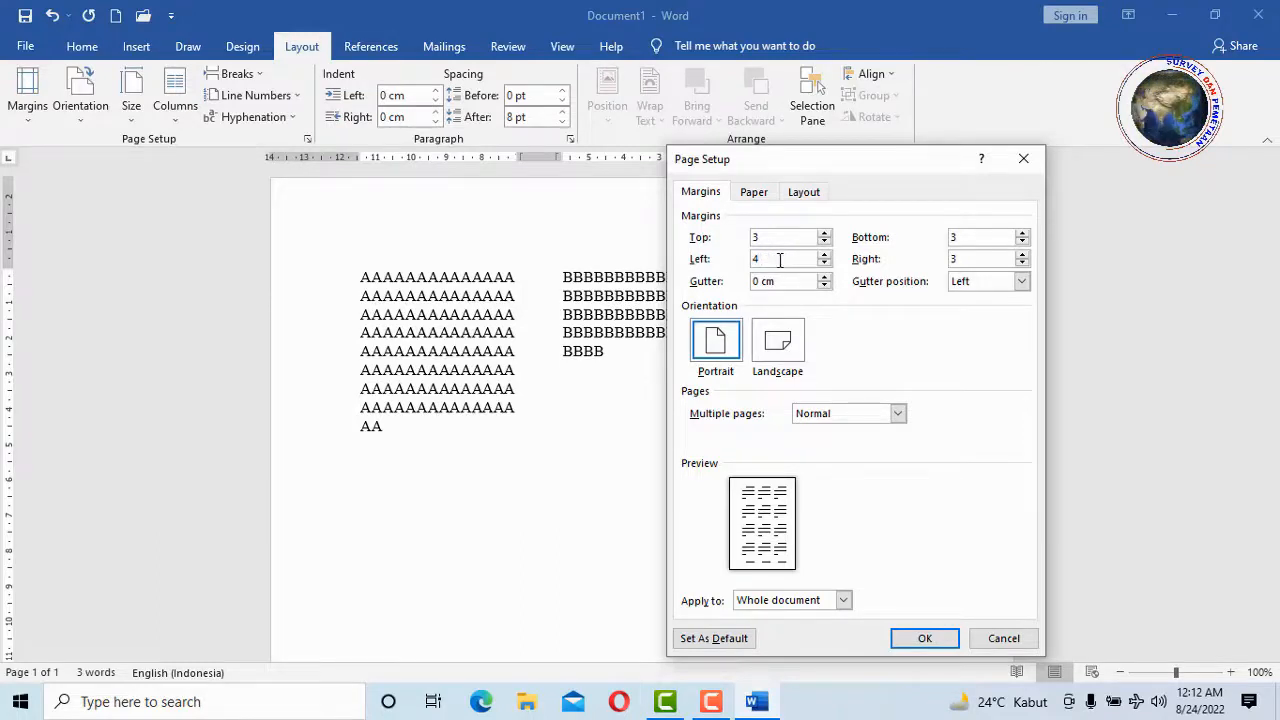
# Check the Portrait orientation, paper size and section layout settings, and apply the page setup to the whole document
pyautogui.moveTo(828, 161); pyautogui.dragTo(889, 151)
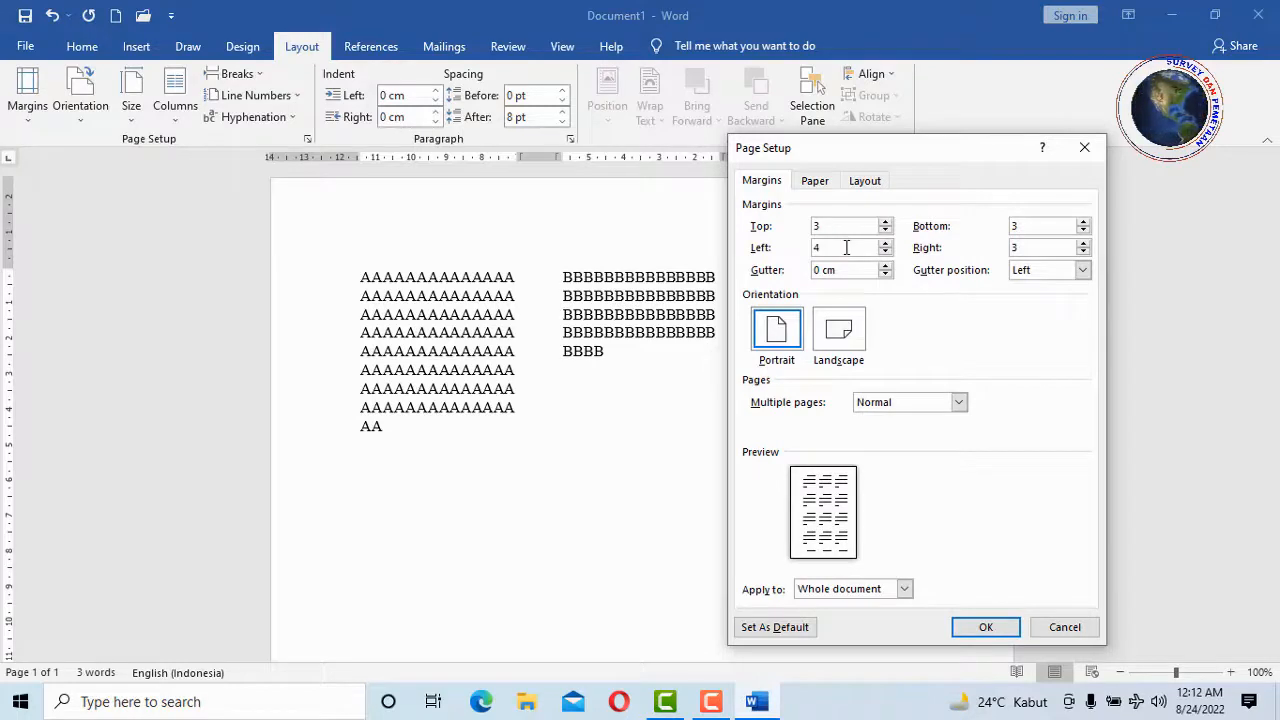
pyautogui.click(783, 333)
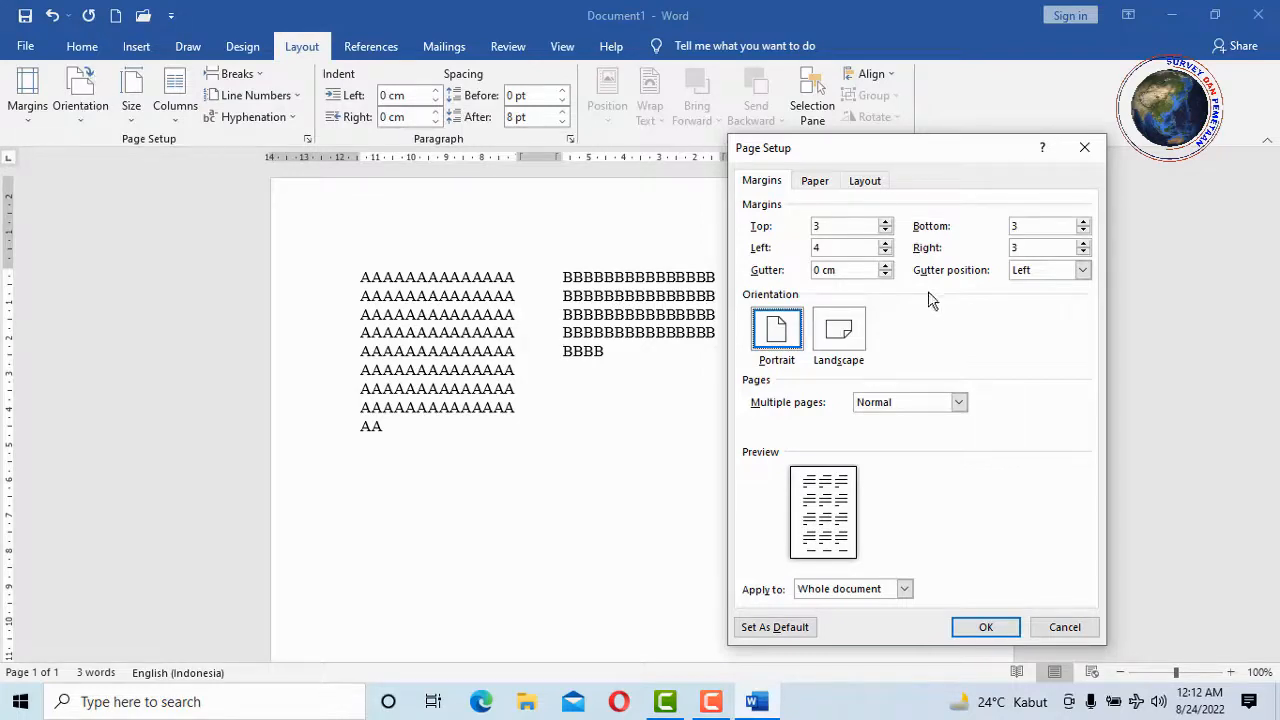
pyautogui.click(814, 182)
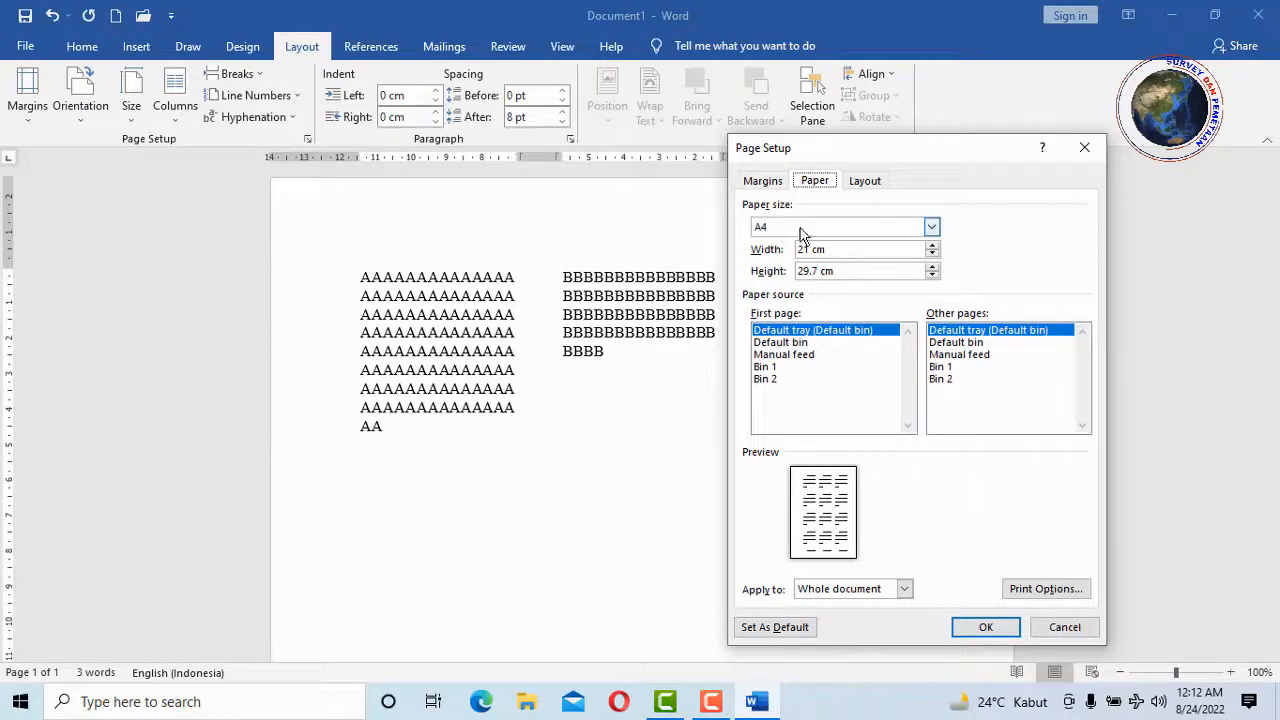
pyautogui.click(132, 119)
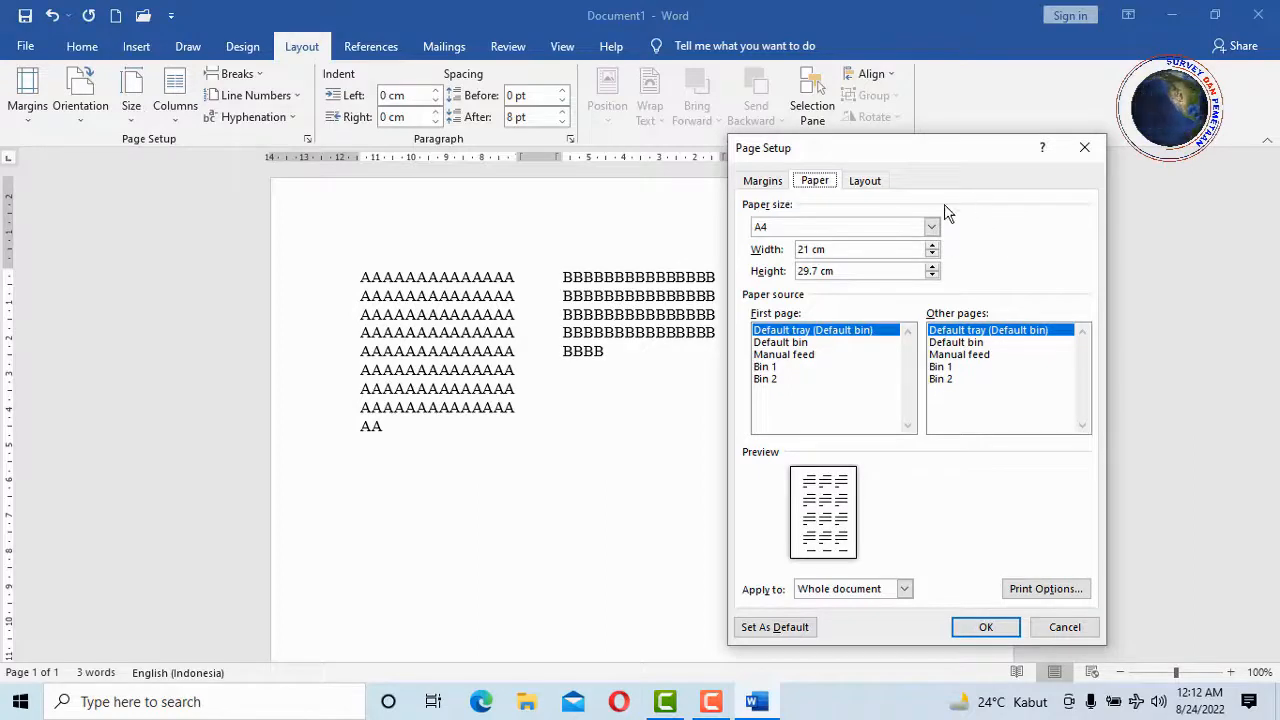
pyautogui.click(870, 188)
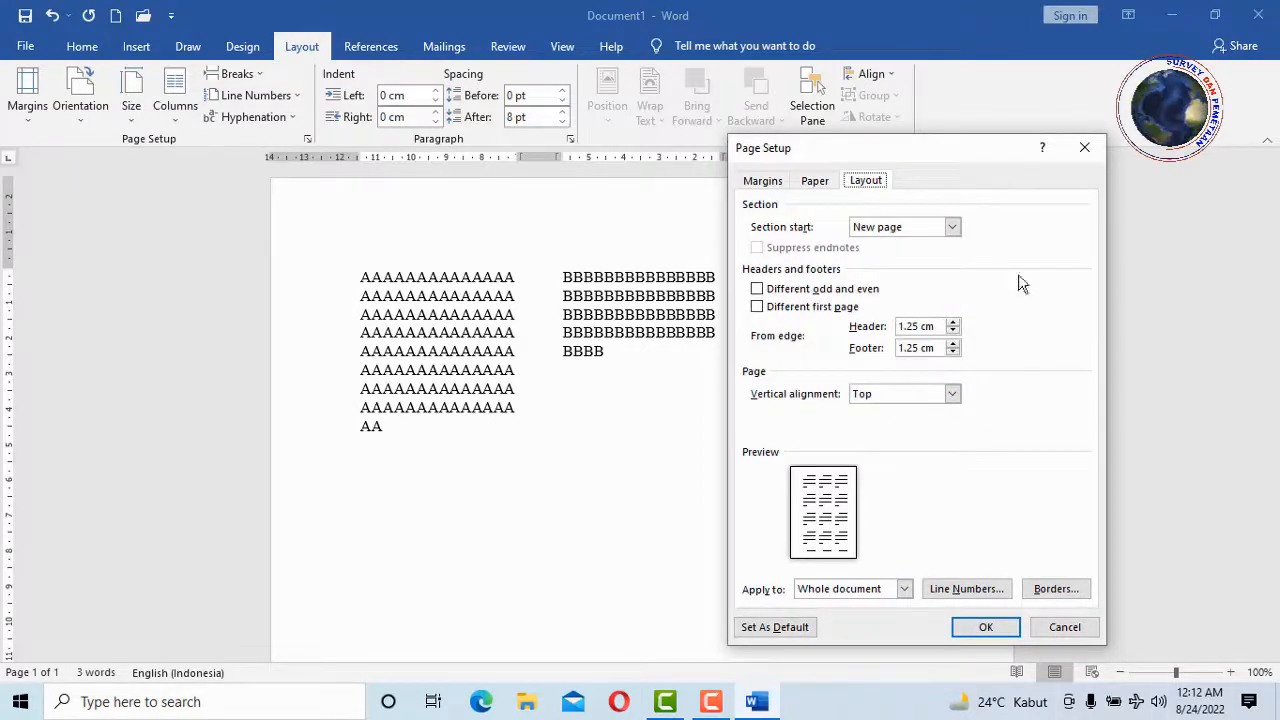
pyautogui.click(816, 181)
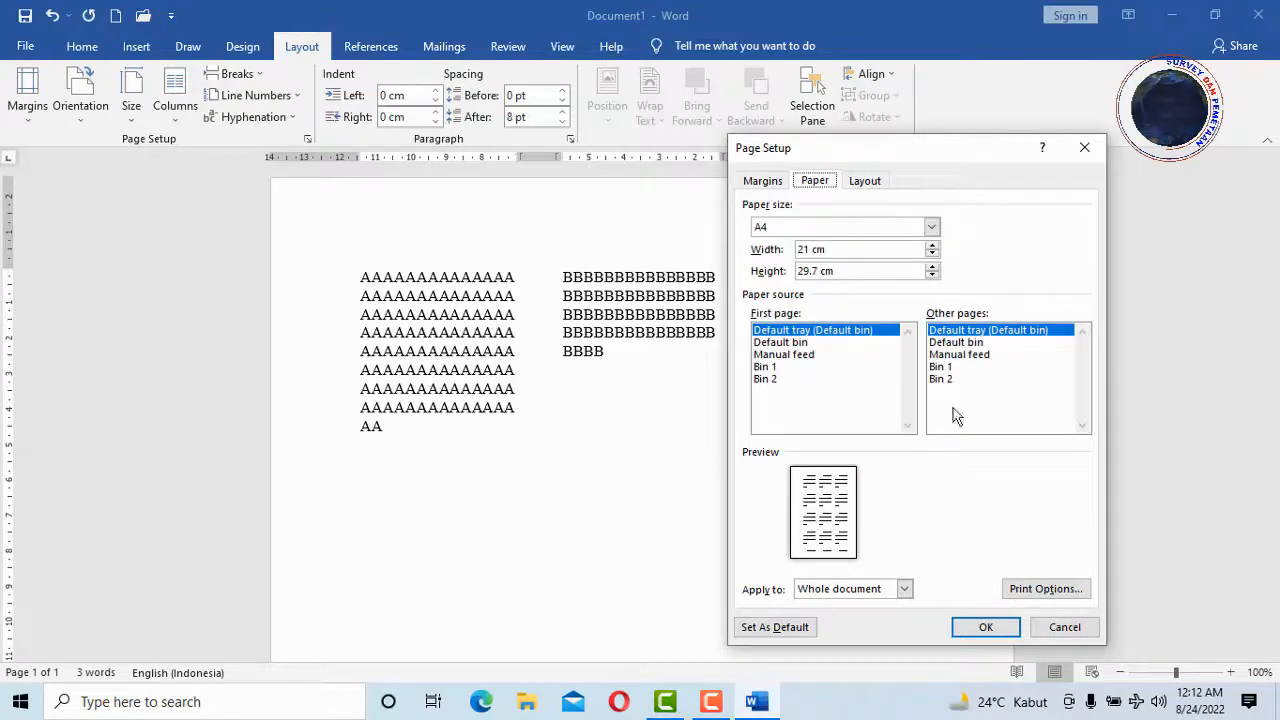
pyautogui.click(986, 627)
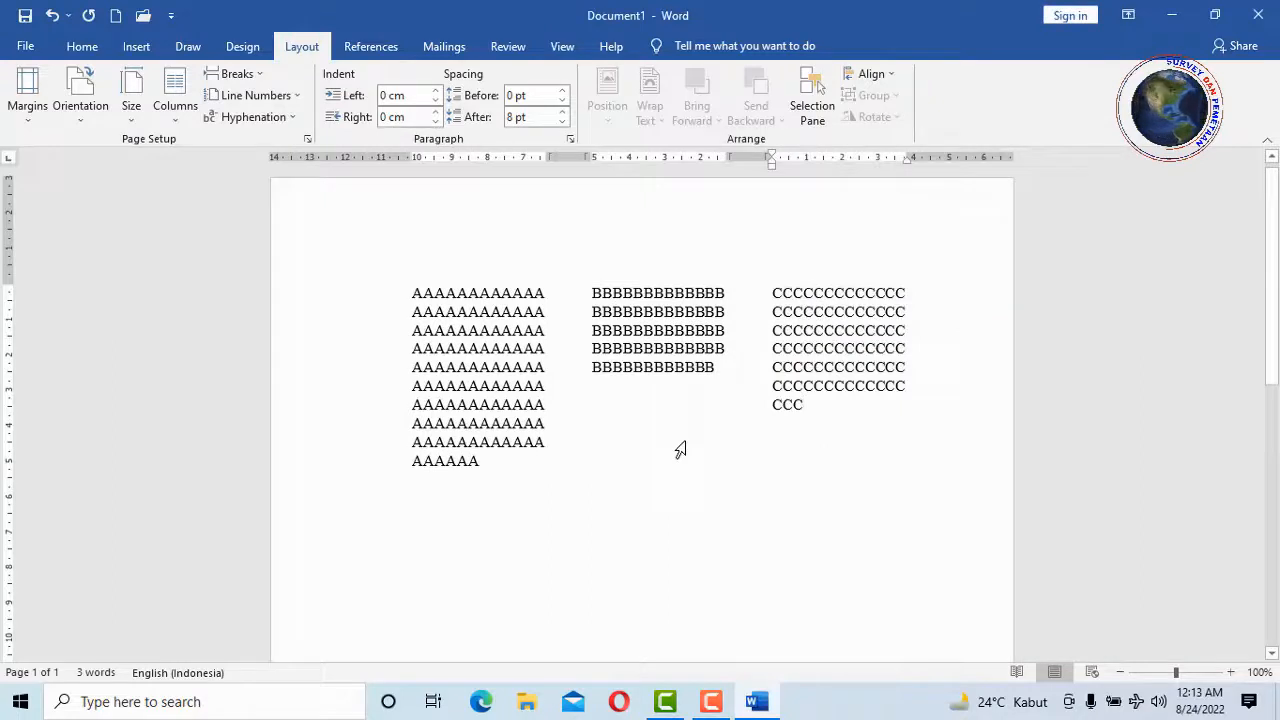